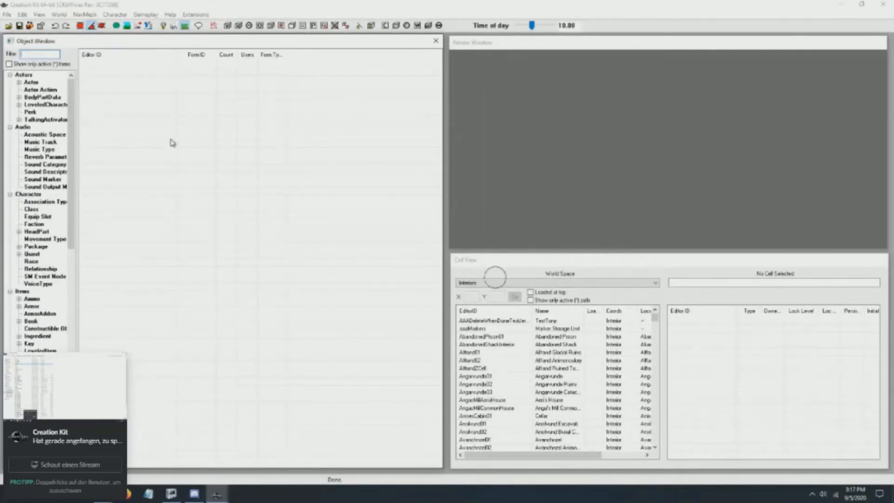
List the Magic Effect objects and open the AbBlank effect.
drag(73, 215, 76, 249)
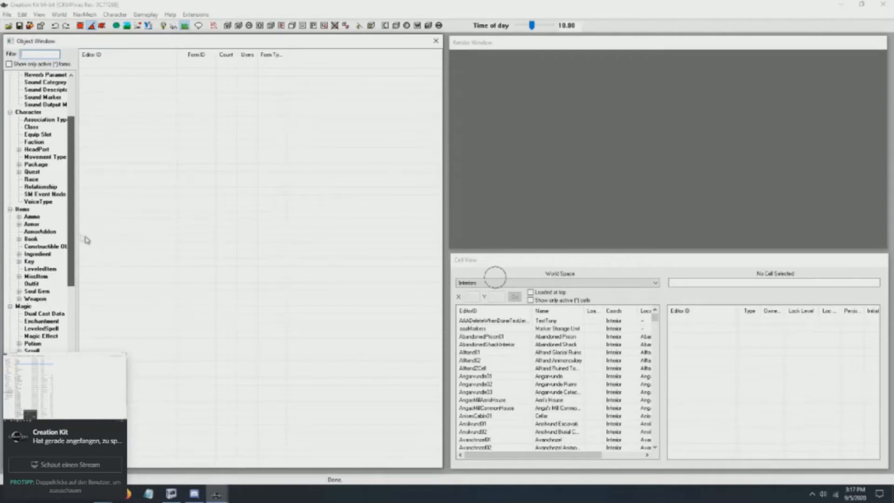
scroll(72, 252, down, 1)
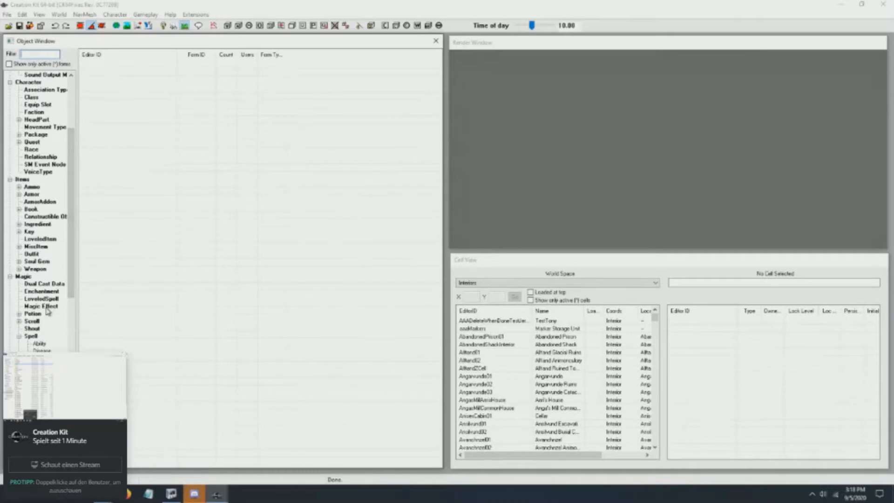
click(42, 307)
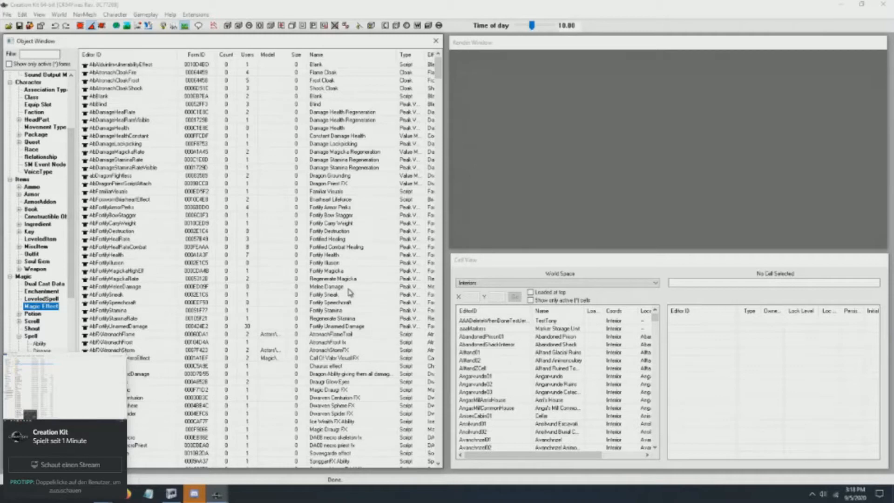
click(104, 96)
double_click(104, 98)
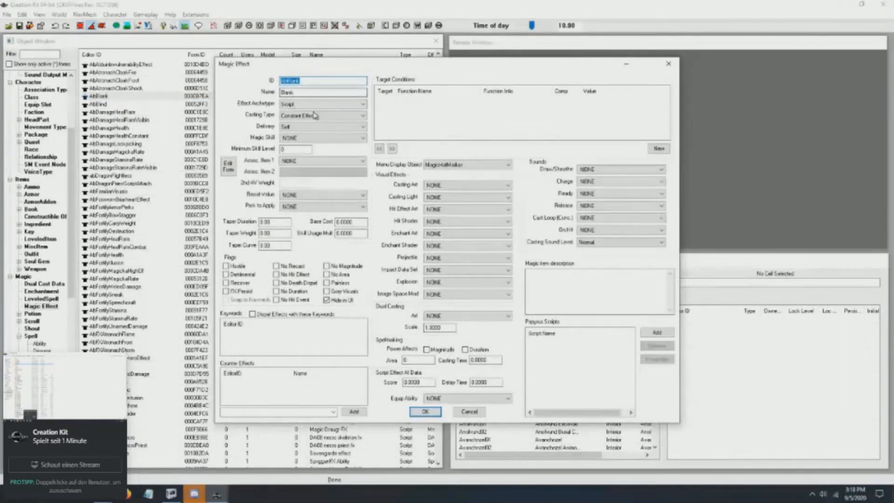
Examine the available effect archetypes for the AbBlank magic effect, keeping Script as the choice.
click(364, 106)
drag(362, 217, 367, 145)
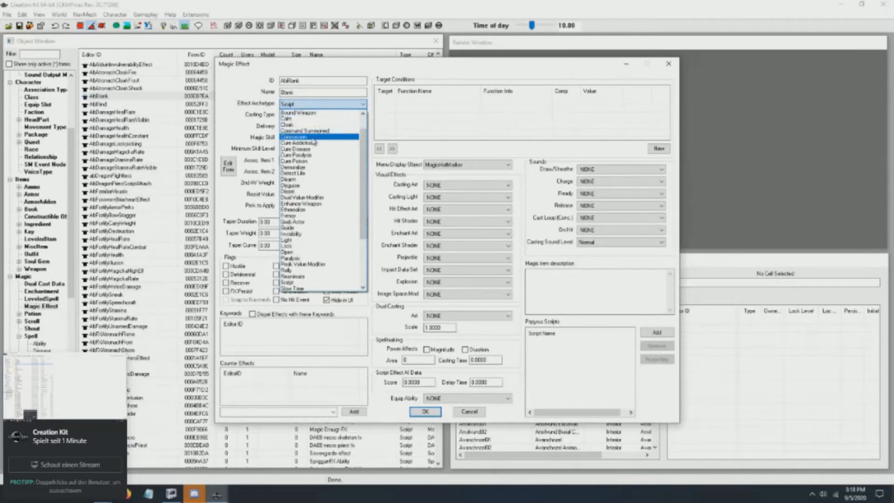
drag(364, 171, 367, 198)
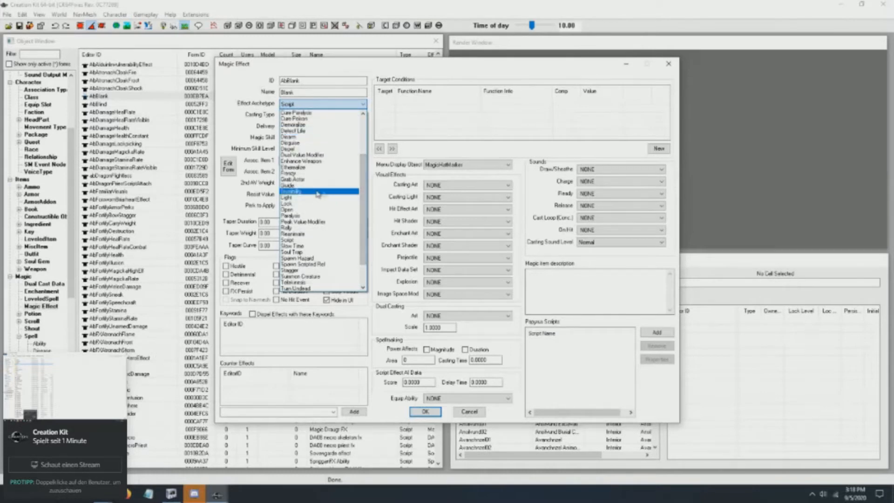
drag(364, 184, 367, 141)
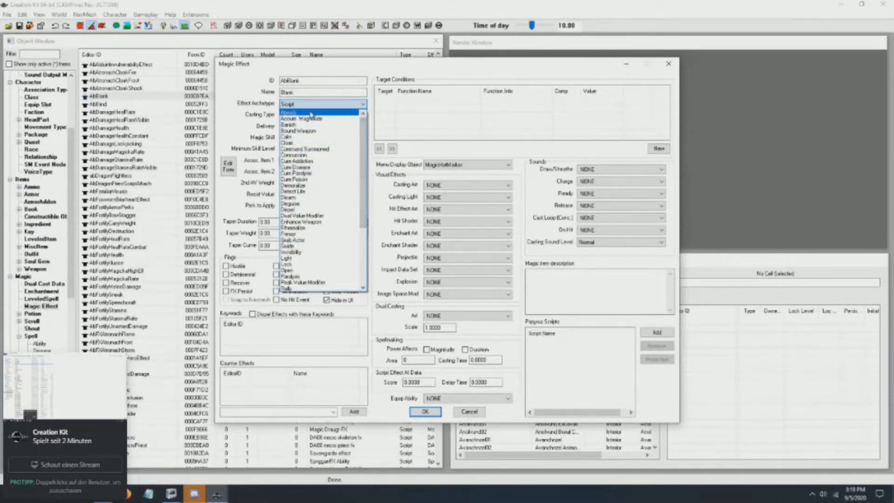
mouse_move(363, 175)
mouse_down()
mouse_move(364, 203)
mouse_move(370, 182)
mouse_up()
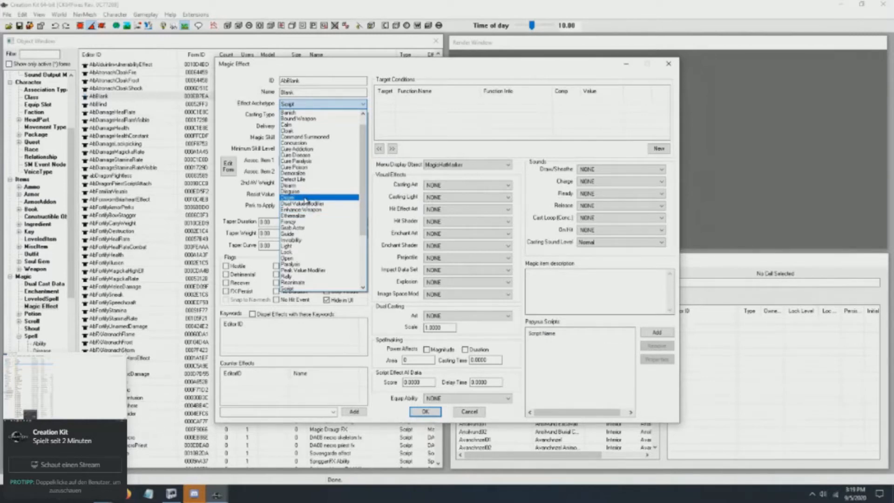
drag(365, 189, 365, 250)
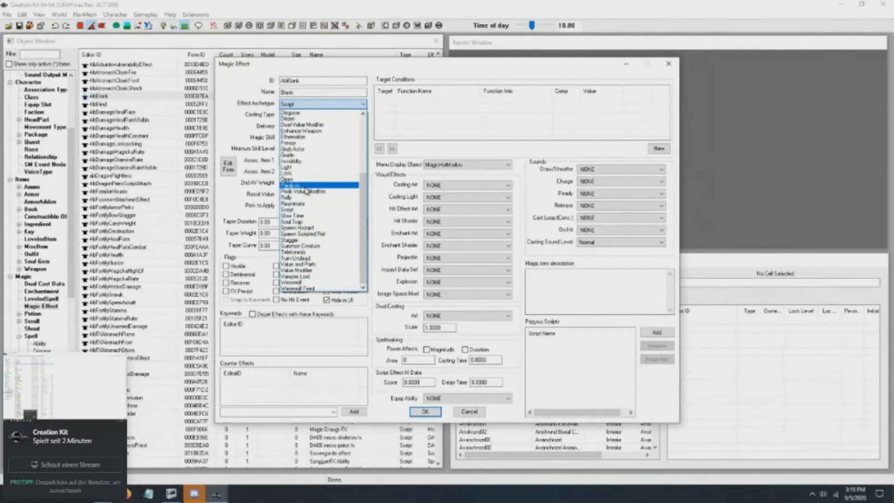
drag(363, 218, 366, 182)
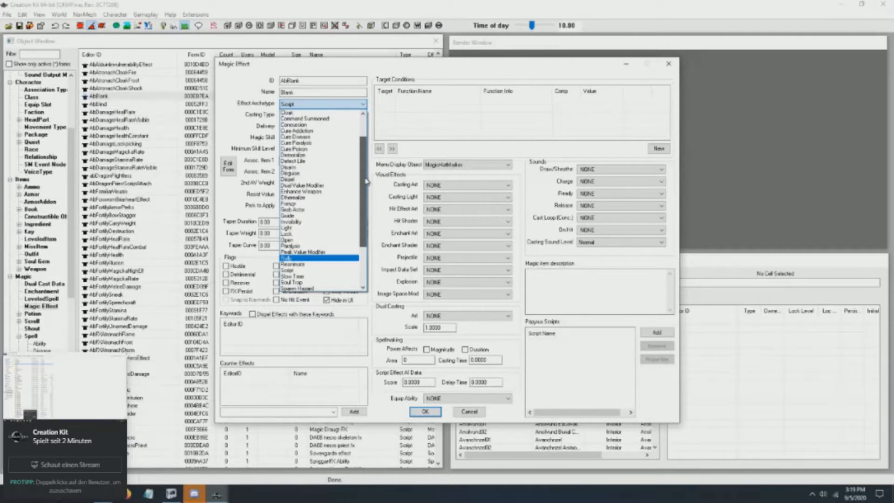
drag(367, 181, 362, 219)
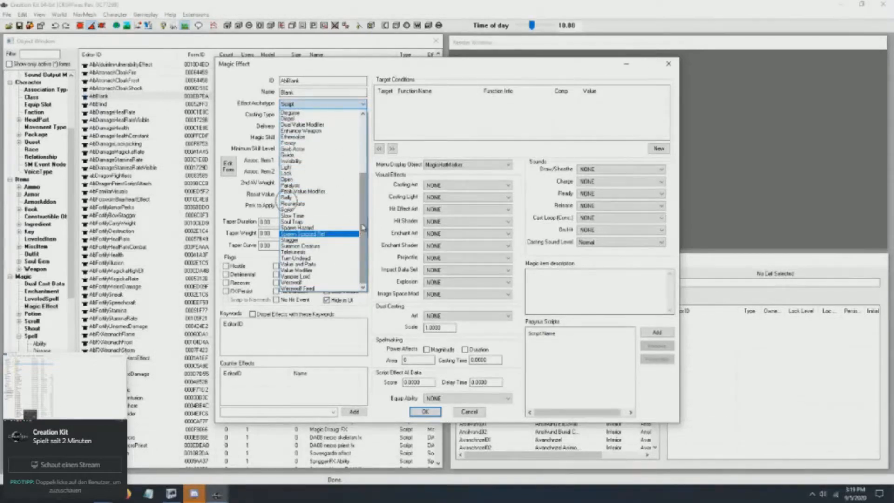
drag(362, 227, 372, 167)
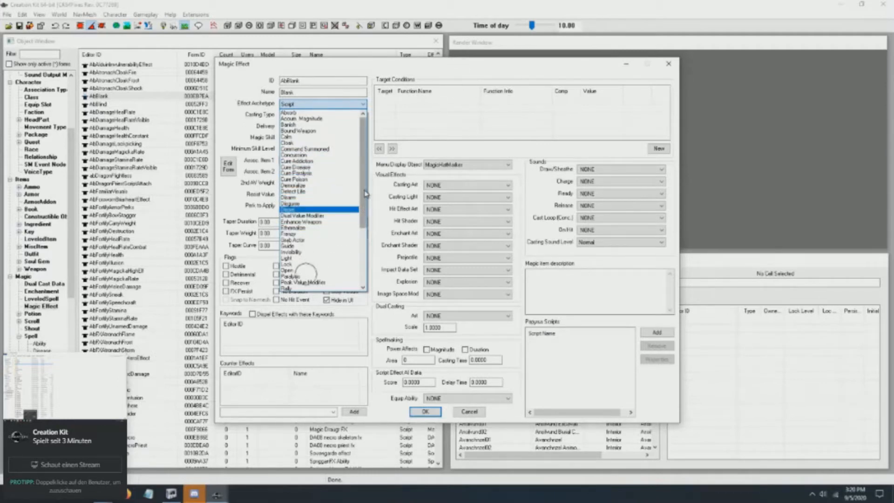
scroll(366, 193, down, 2)
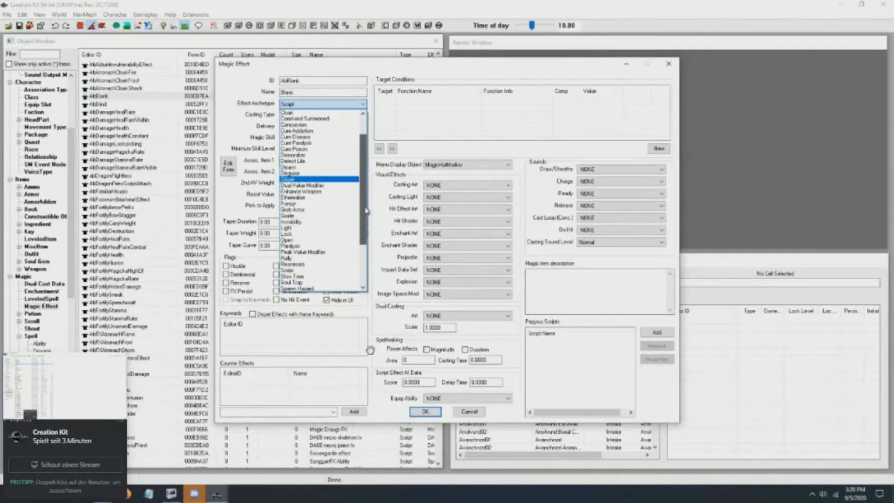
scroll(365, 210, up, 2)
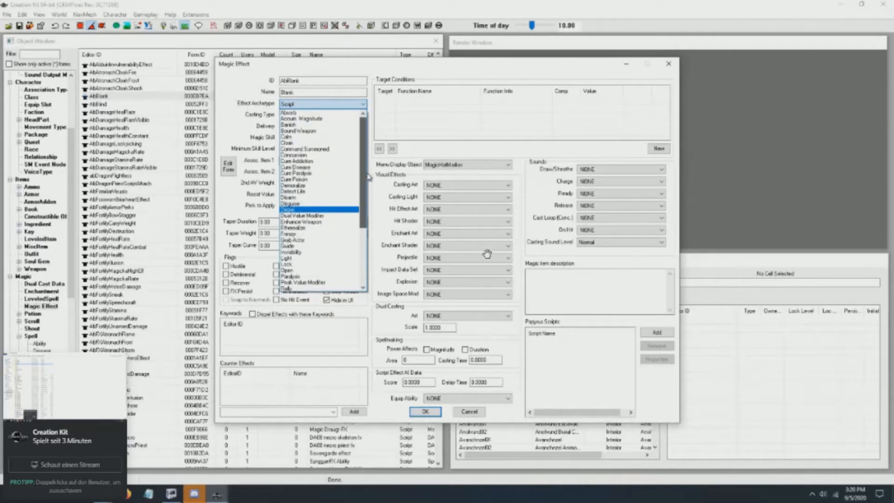
scroll(366, 205, down, 2)
drag(364, 211, 365, 142)
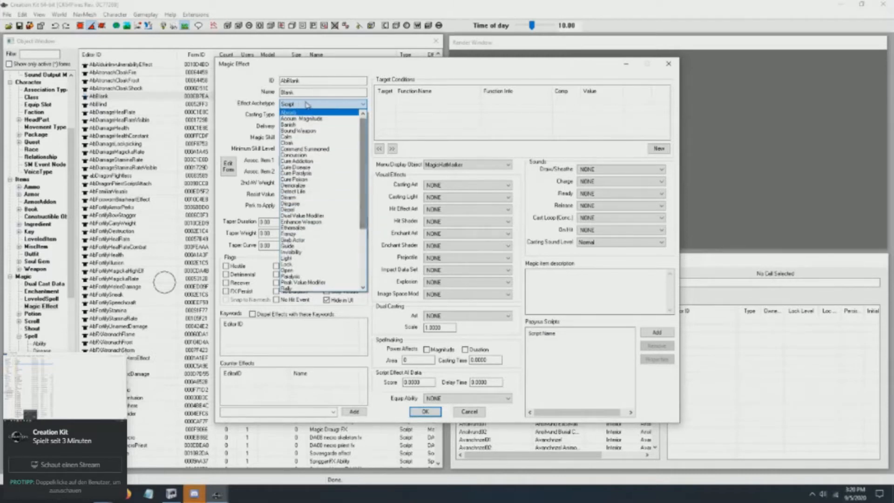
click(307, 105)
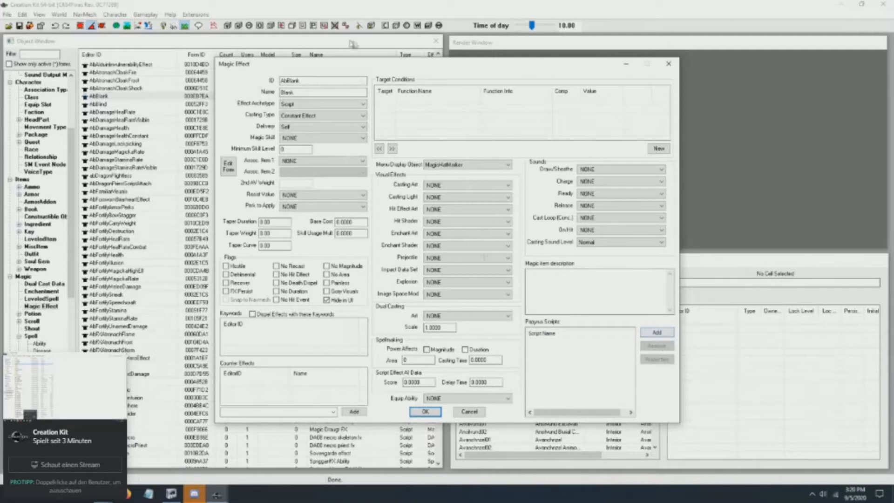
Review the casting type and delivery options of the AbBlank effect without changing them.
click(302, 118)
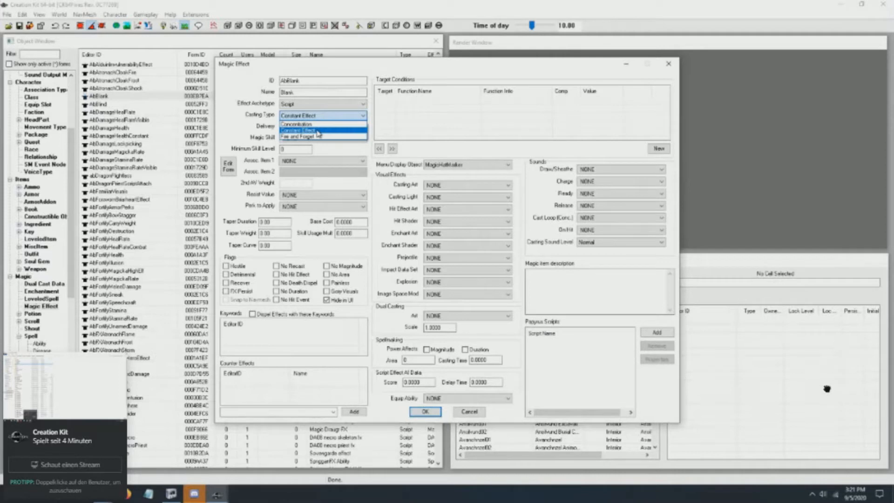
click(239, 128)
click(318, 128)
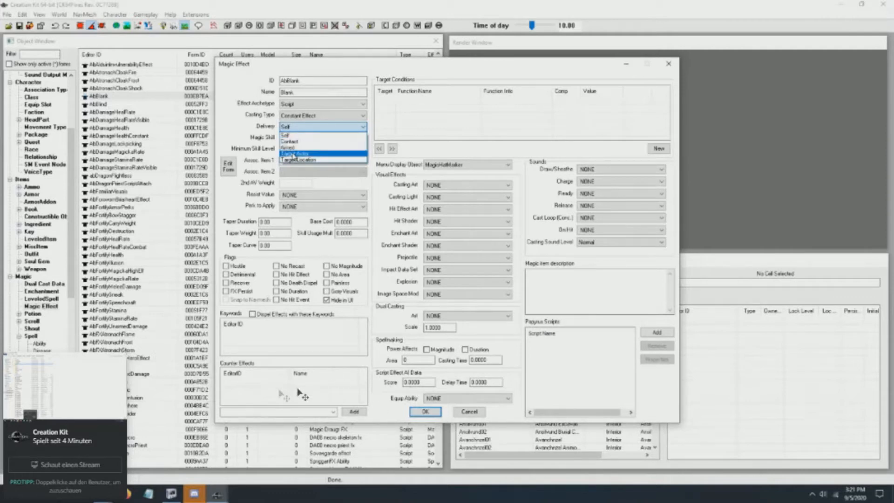
click(256, 126)
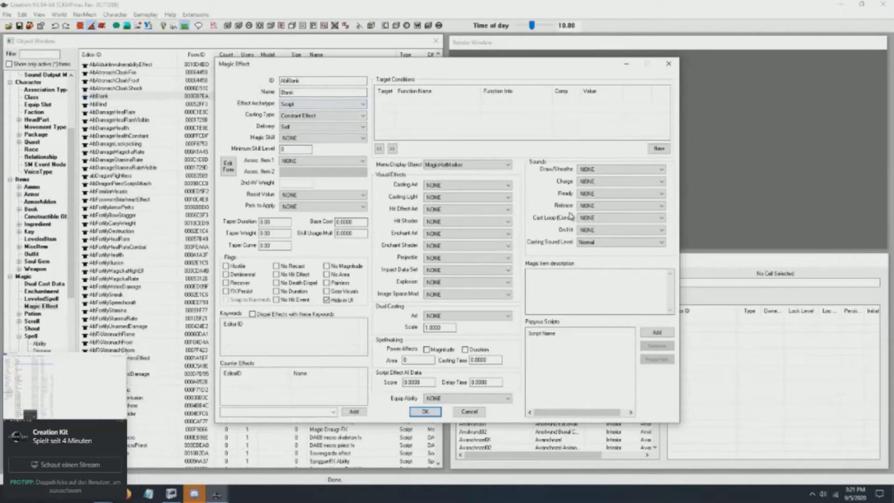
drag(343, 70, 408, 48)
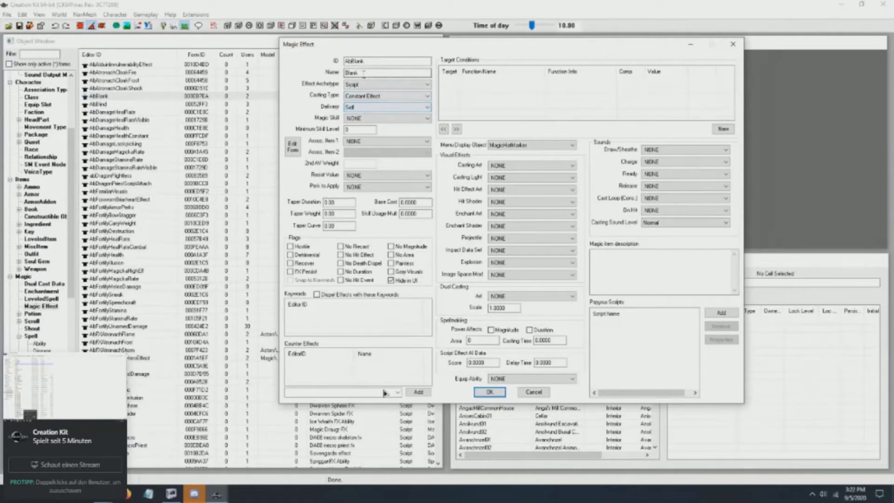
Close the AbBlank effect and open the AlchFortifyBlock magic effect.
click(731, 44)
scroll(261, 358, down, 20)
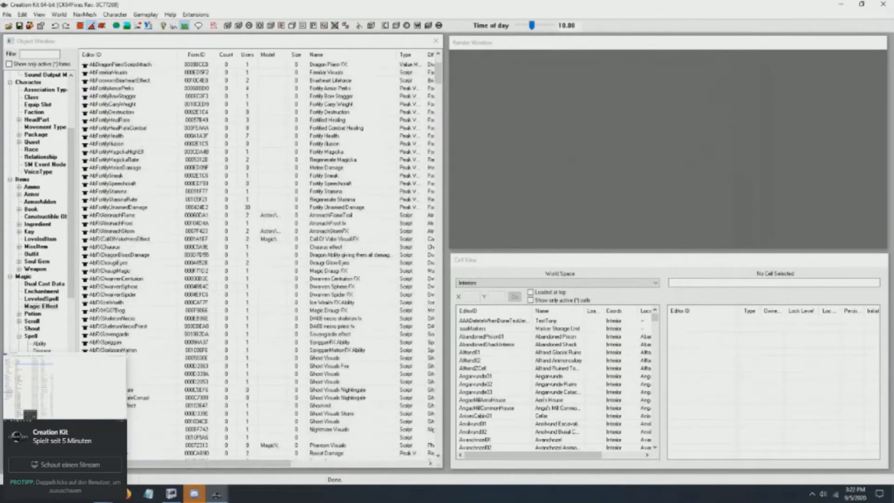
scroll(389, 382, down, 4)
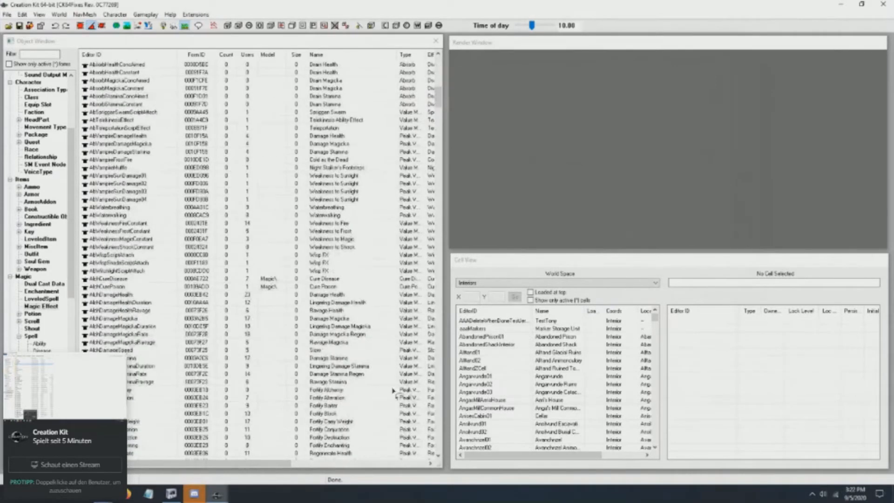
click(408, 413)
double_click(408, 412)
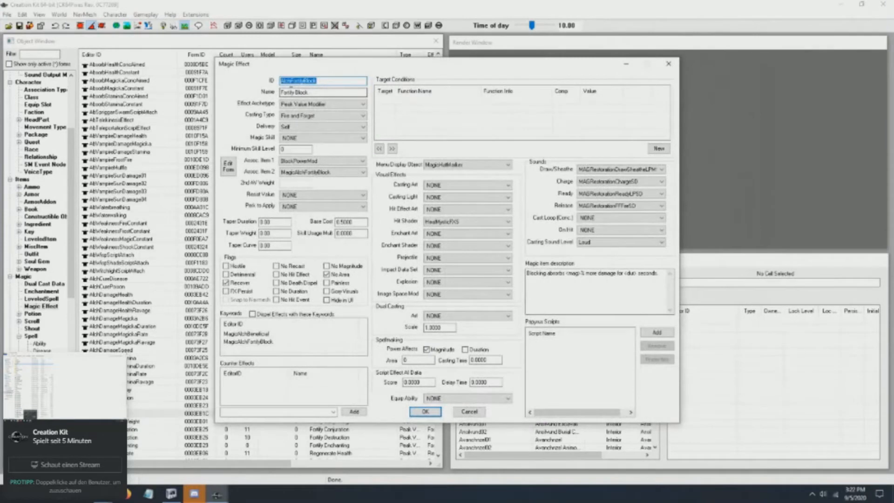
Examine the Alch prefix in the Fortify Block effect's ID and its casting type options.
click(291, 81)
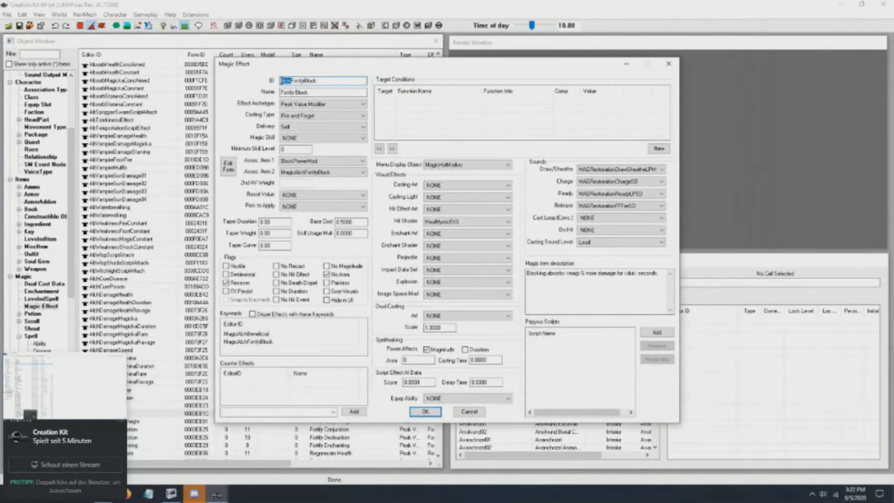
drag(282, 81, 288, 80)
drag(290, 81, 281, 81)
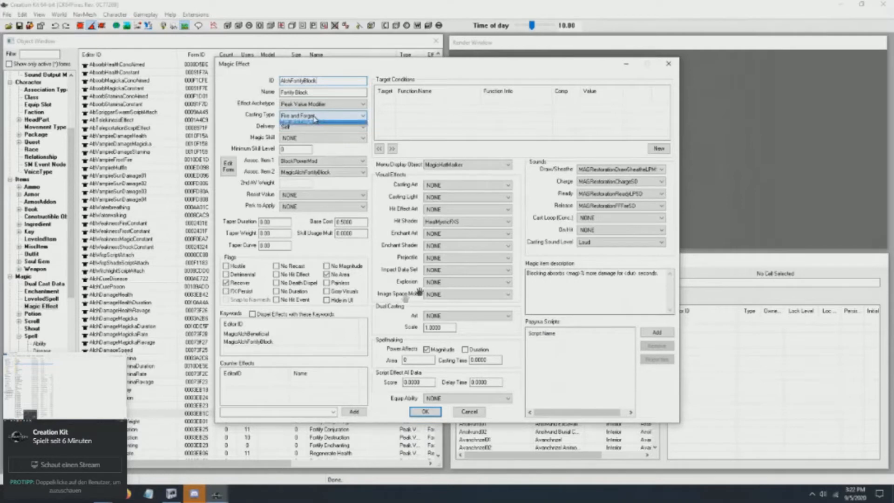
click(315, 116)
click(314, 117)
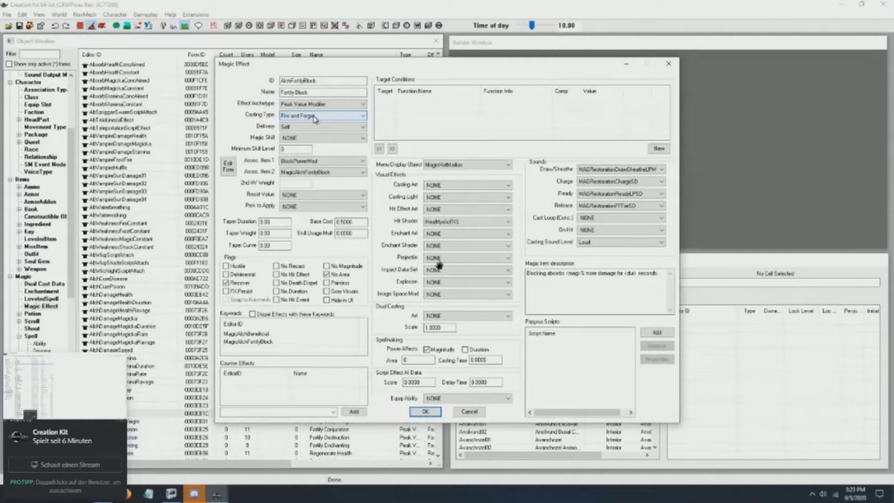
click(315, 117)
click(315, 118)
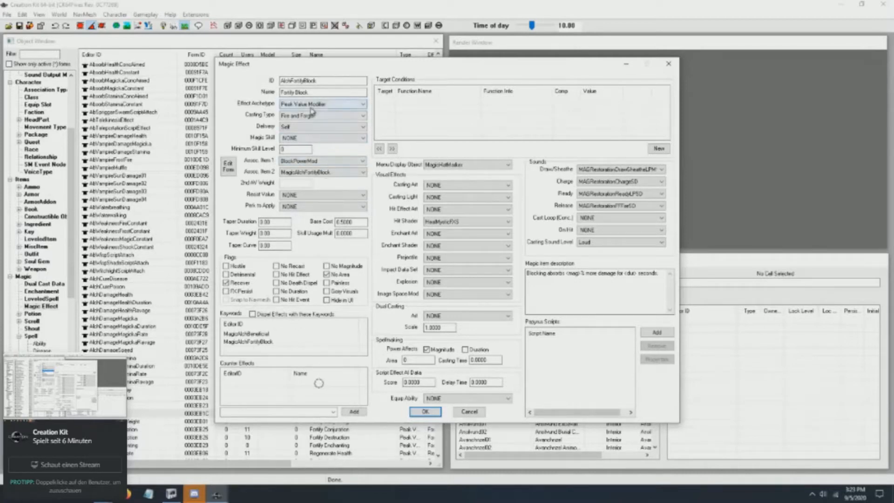
Close the Fortify Block effect and open the DisDamageMagicka magic effect.
click(669, 64)
scroll(281, 326, down, 5)
scroll(281, 326, down, 10)
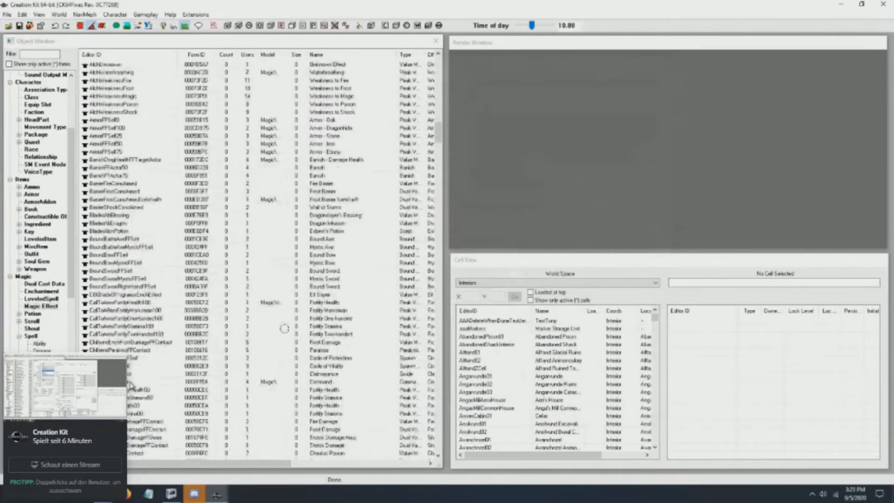
scroll(291, 357, down, 15)
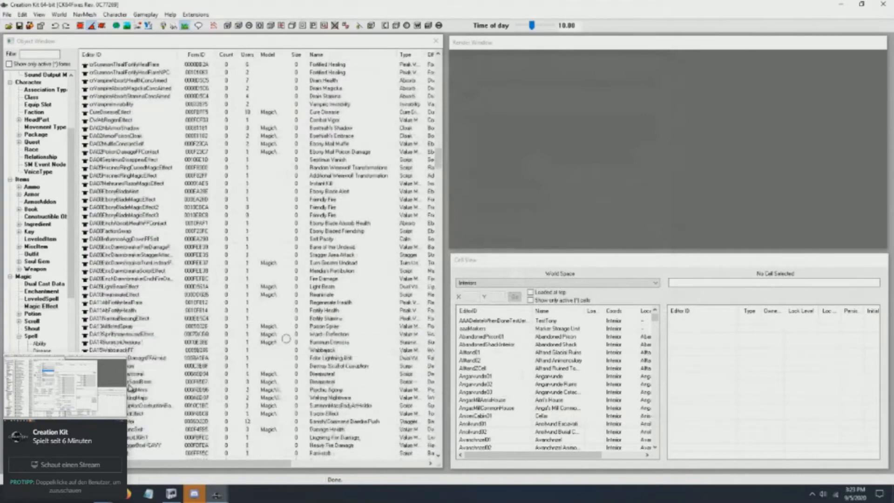
scroll(290, 340, down, 15)
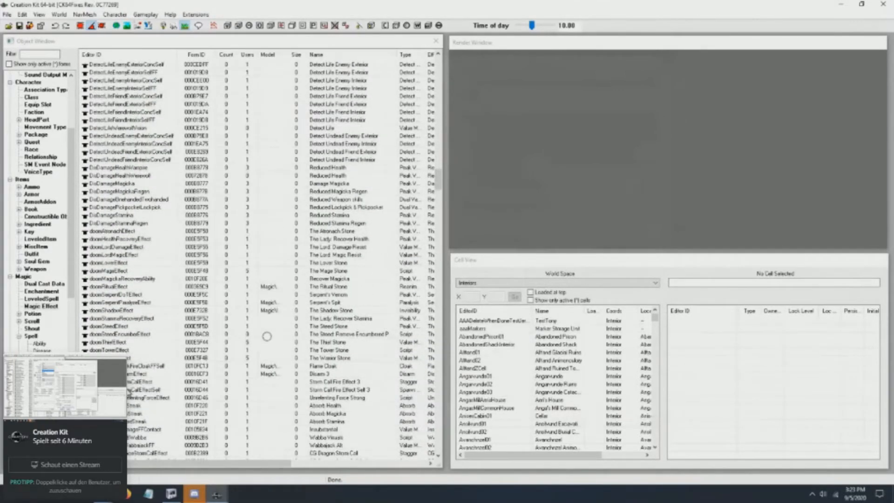
scroll(266, 339, down, 7)
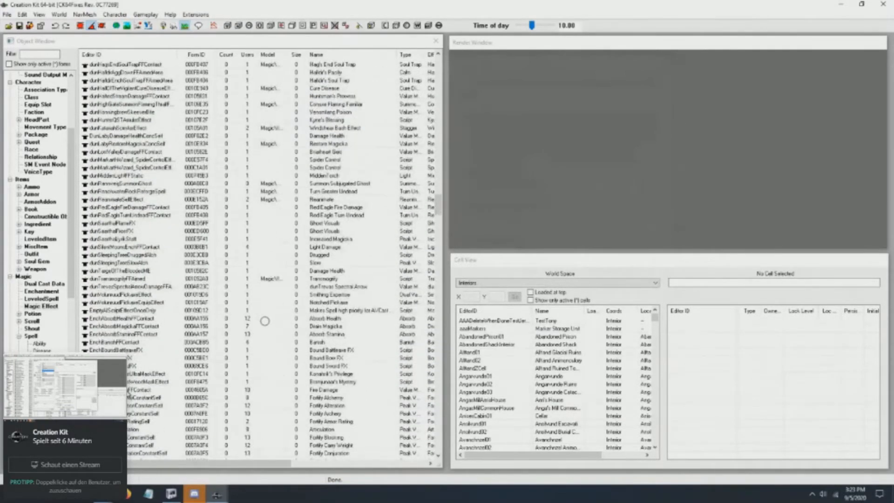
scroll(265, 321, up, 15)
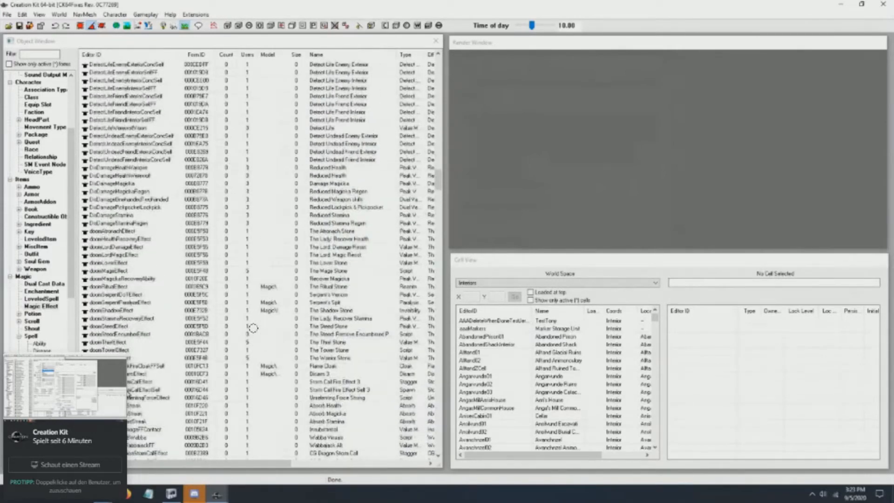
scroll(253, 329, up, 2)
click(103, 232)
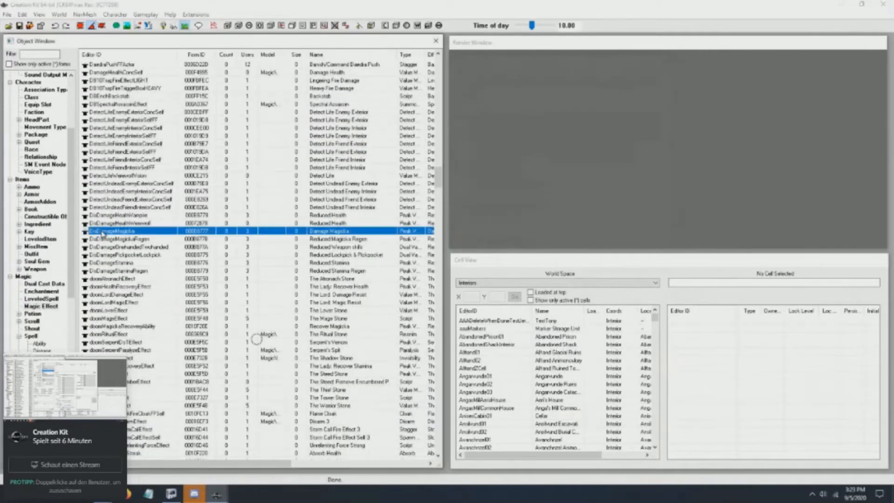
double_click(103, 231)
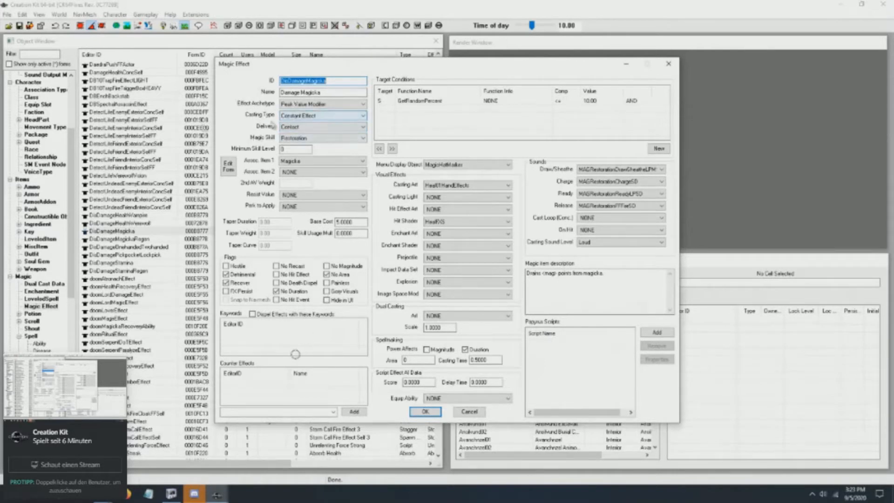
Open the SkeeverRace entry from the list of character races.
drag(71, 213, 81, 142)
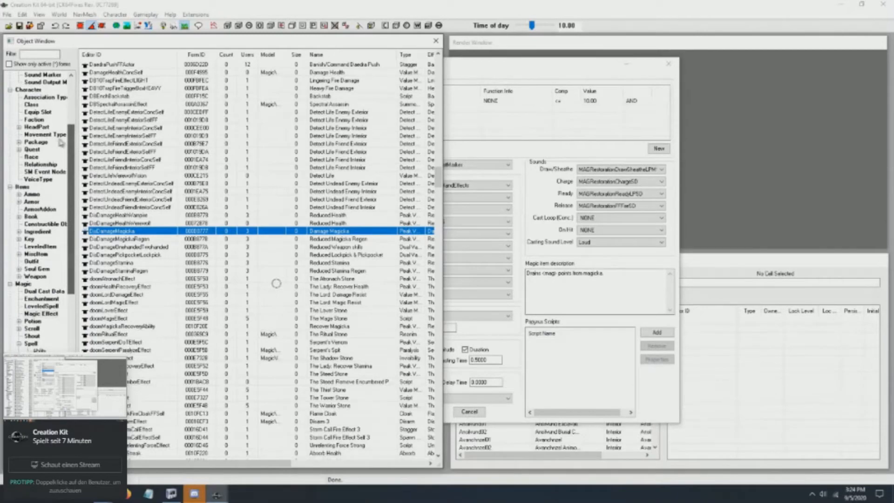
click(31, 157)
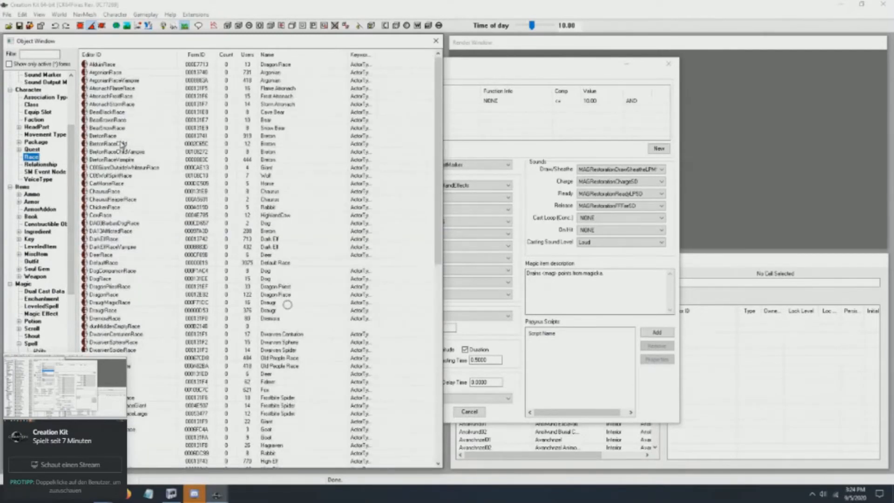
scroll(135, 350, down, 7)
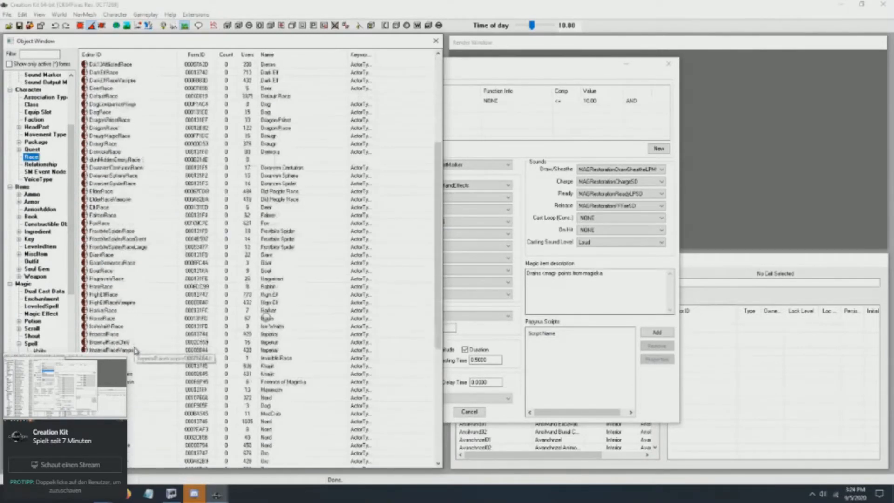
scroll(135, 350, down, 7)
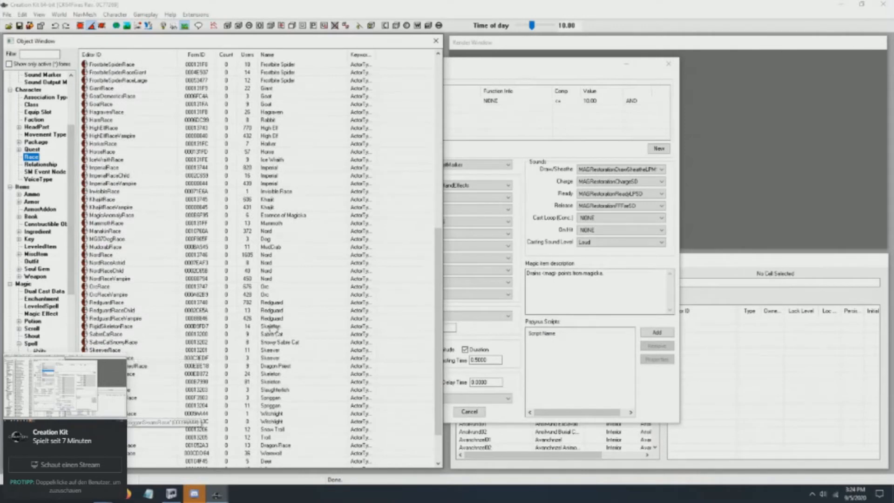
double_click(291, 350)
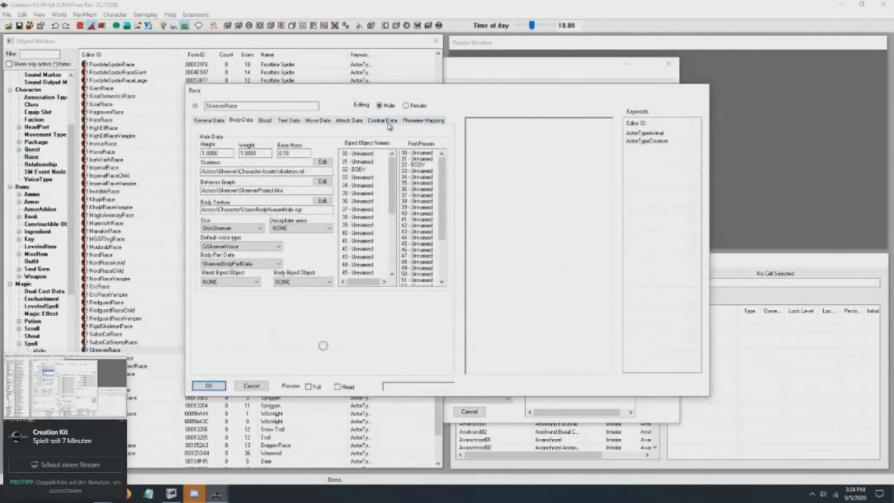
Review the attack spell assigned to the SkeeverRace attack events, then close the race without changes.
click(371, 123)
click(354, 122)
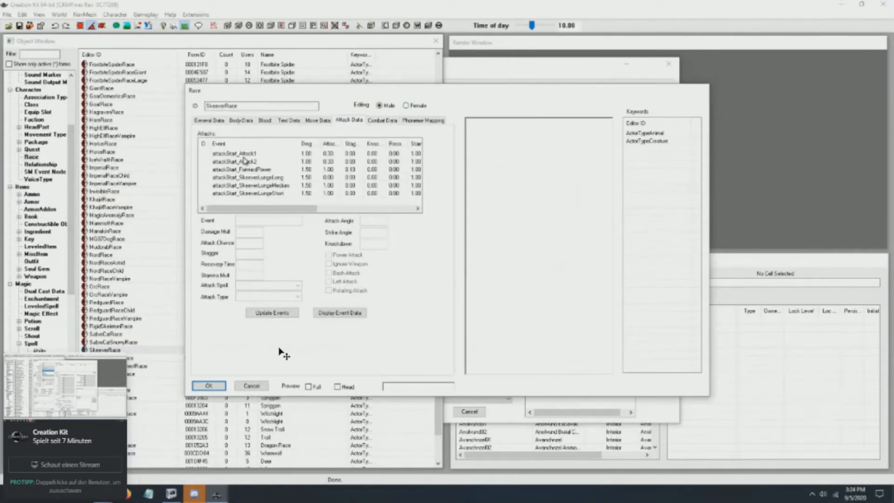
click(243, 156)
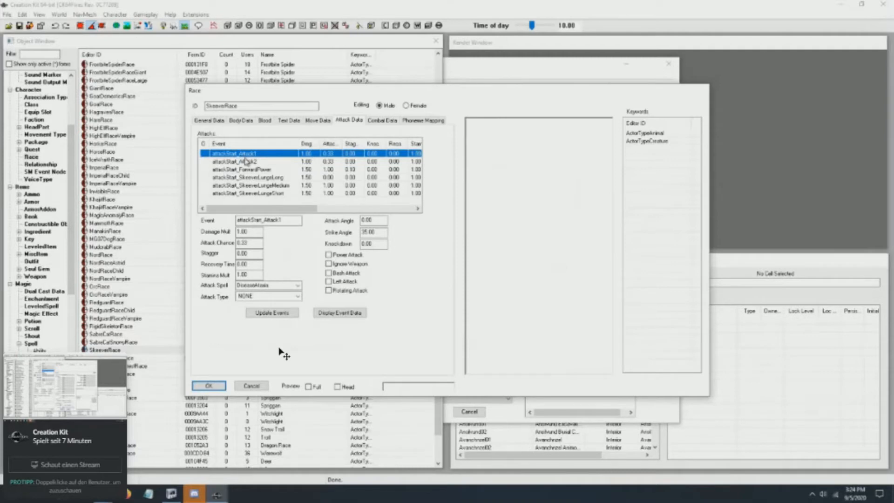
click(245, 161)
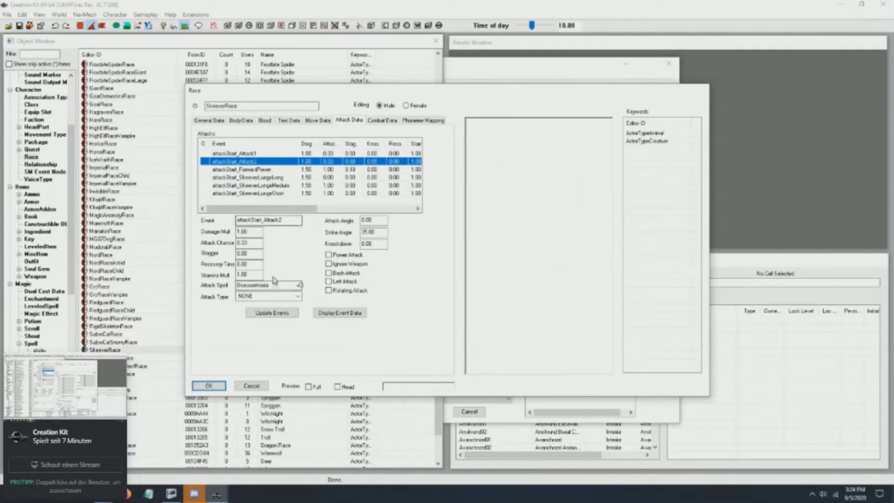
click(264, 168)
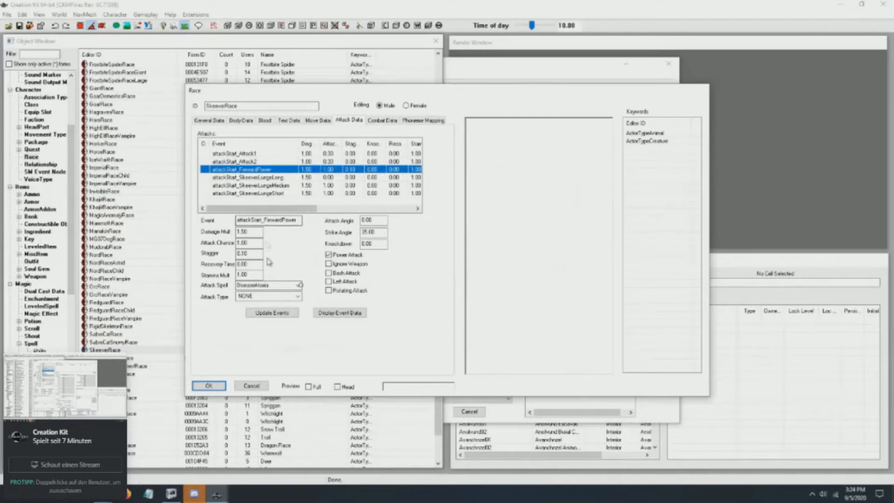
click(263, 178)
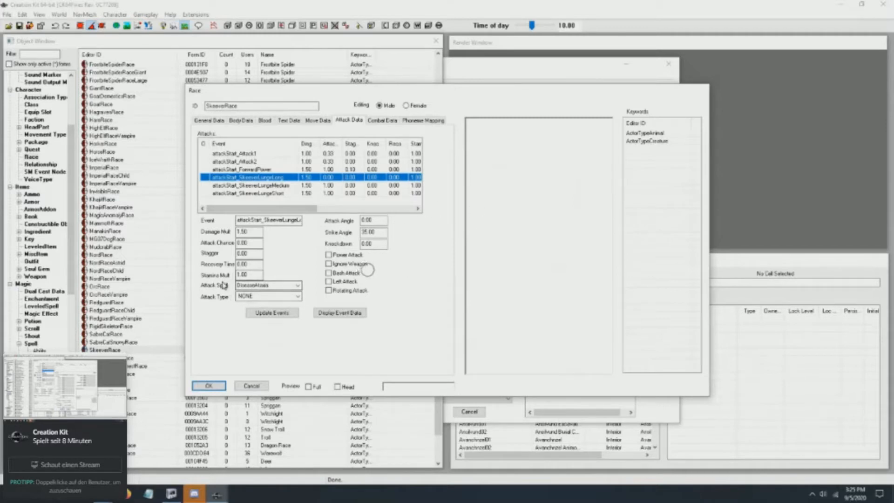
click(251, 386)
Return to the magic effects and open the Ench-prefixed Vampire Fortify Dmg Resist effect to examine its casting type and delivery.
drag(71, 202, 71, 154)
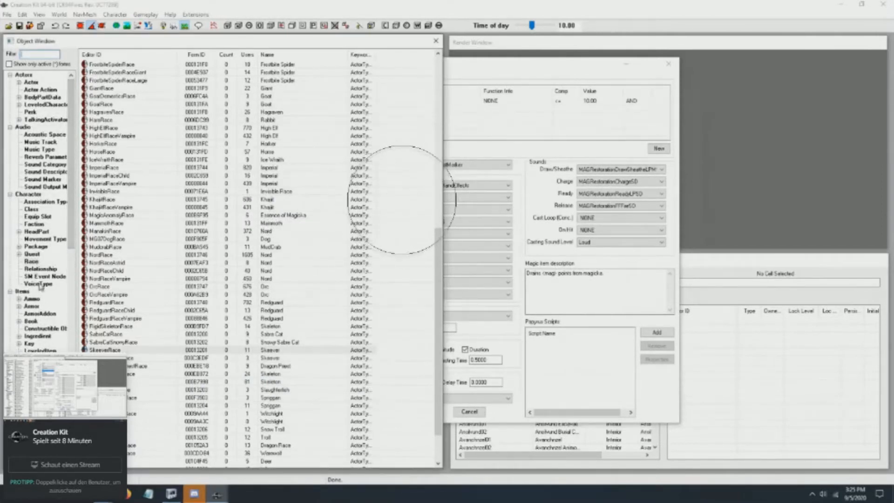
click(41, 418)
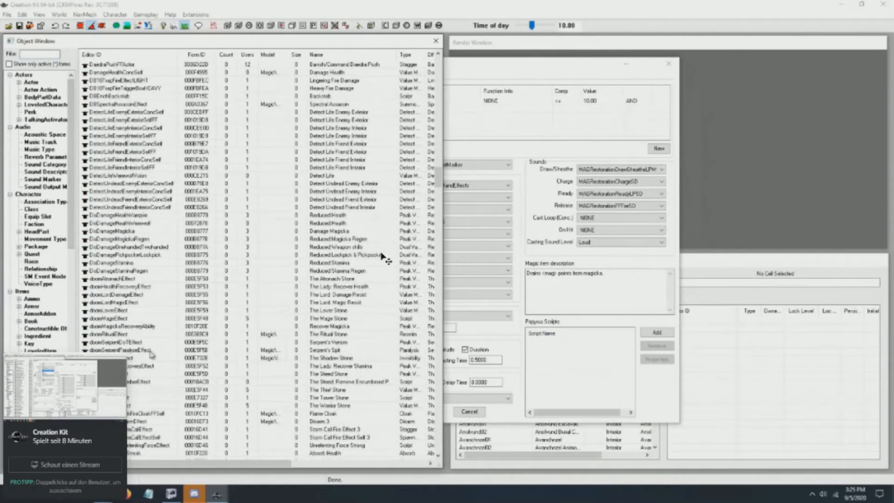
scroll(158, 367, down, 5)
scroll(158, 367, down, 18)
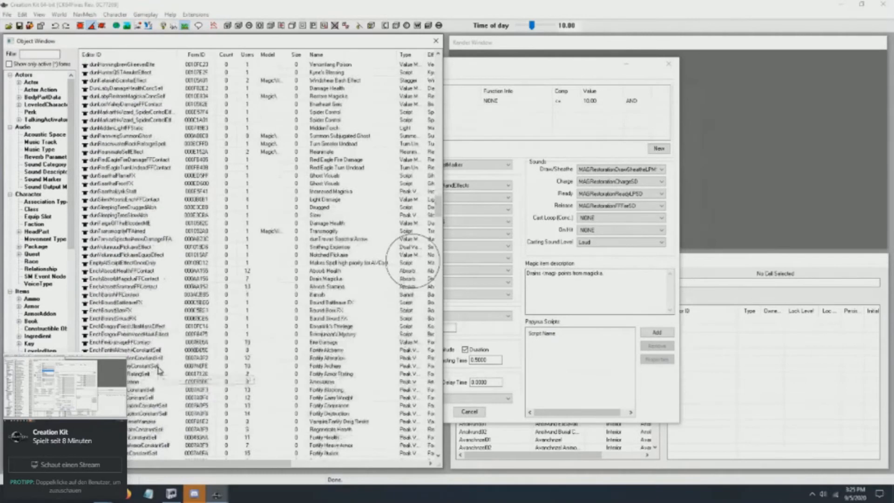
scroll(159, 369, down, 1)
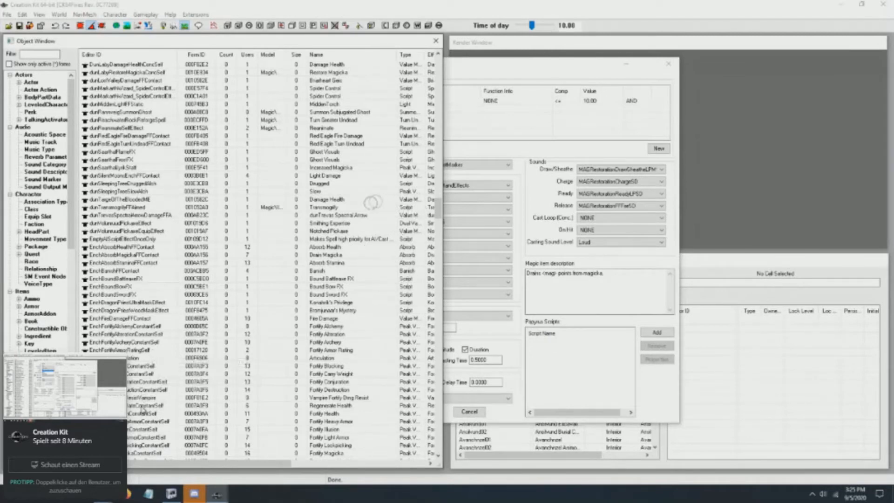
scroll(145, 389, down, 3)
scroll(145, 389, down, 3)
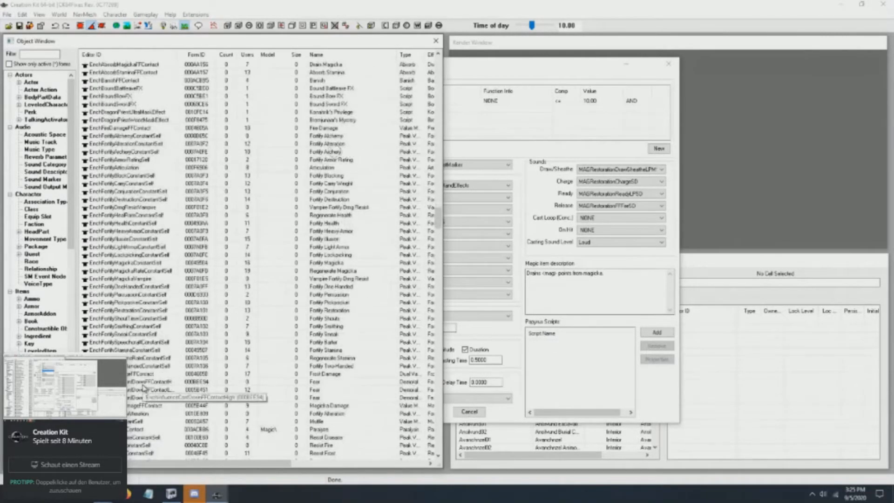
scroll(144, 389, up, 3)
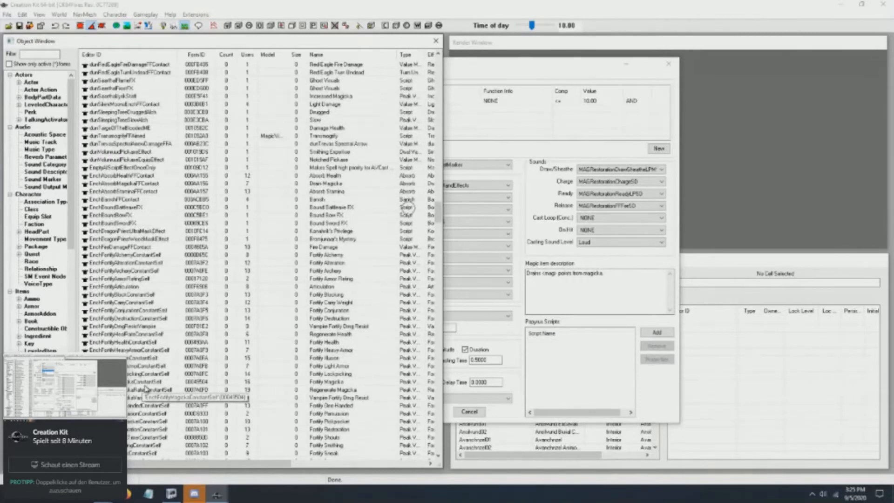
click(134, 327)
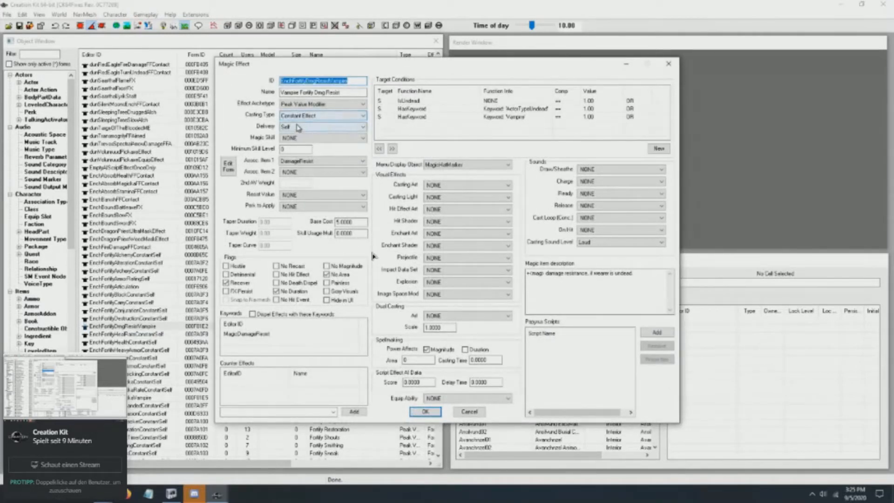
Close the vampire resistance effect and open EnchAbsorbMagickaFFContact to examine its casting type and delivery.
click(668, 64)
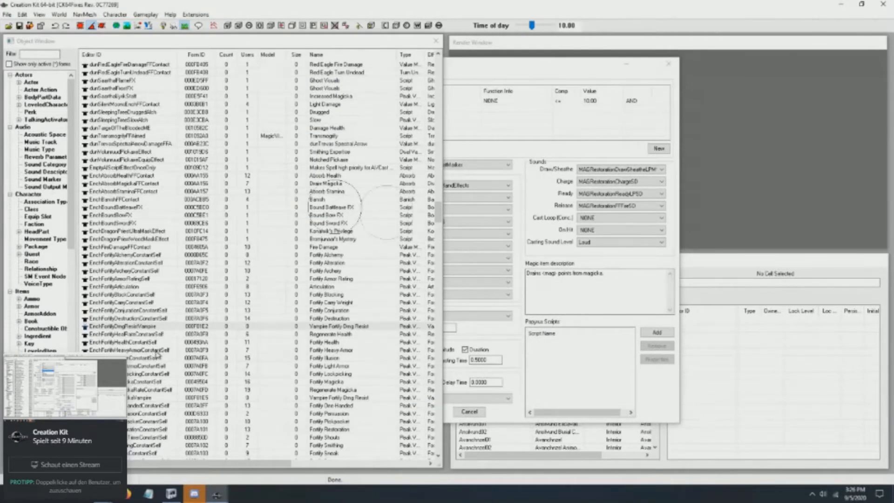
scroll(156, 358, down, 3)
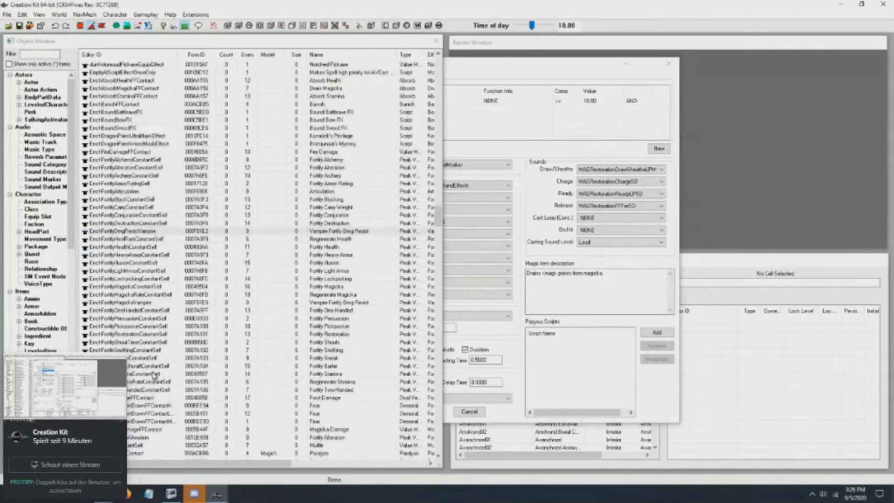
scroll(336, 229, down, 6)
scroll(346, 227, down, 4)
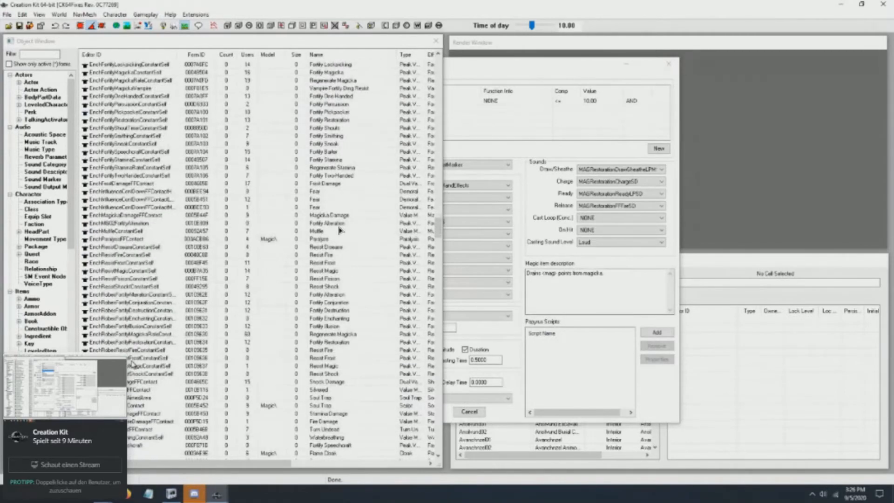
scroll(340, 227, up, 18)
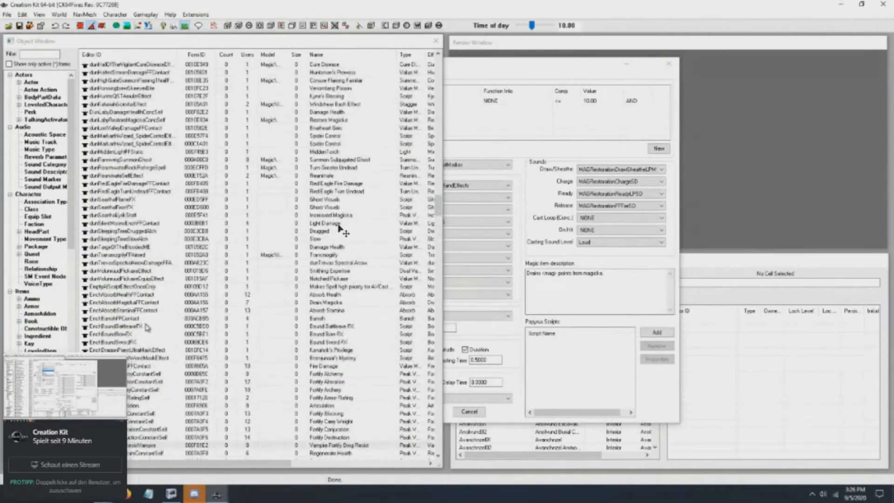
double_click(131, 303)
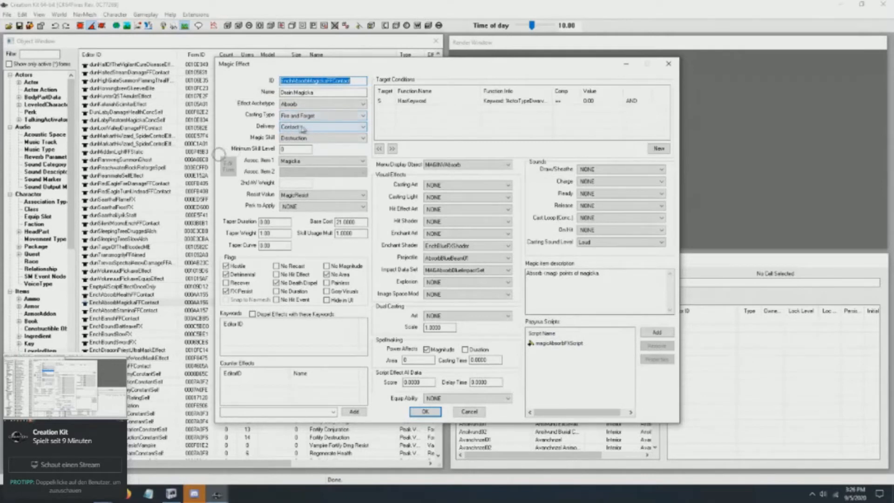
Cancel out of the EnchAbsorbMagickaFFContact effect and open the FoodRestoreMagickaDuration magic effect.
click(469, 413)
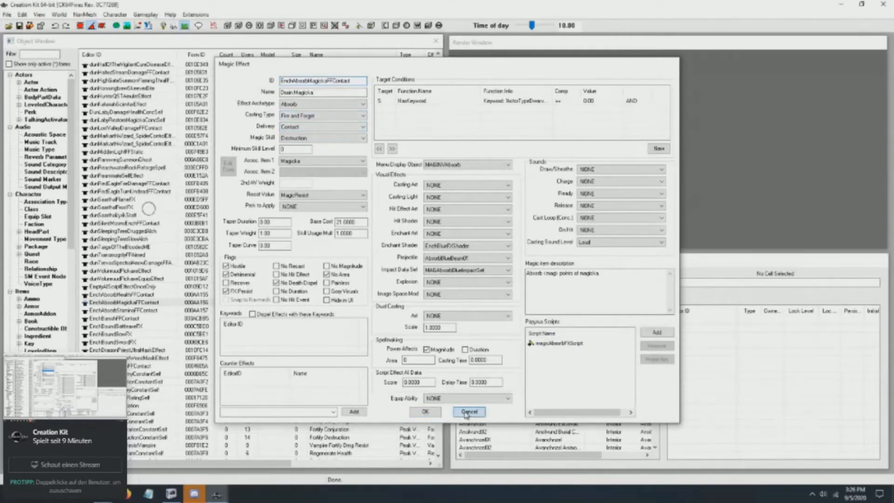
scroll(156, 298, down, 15)
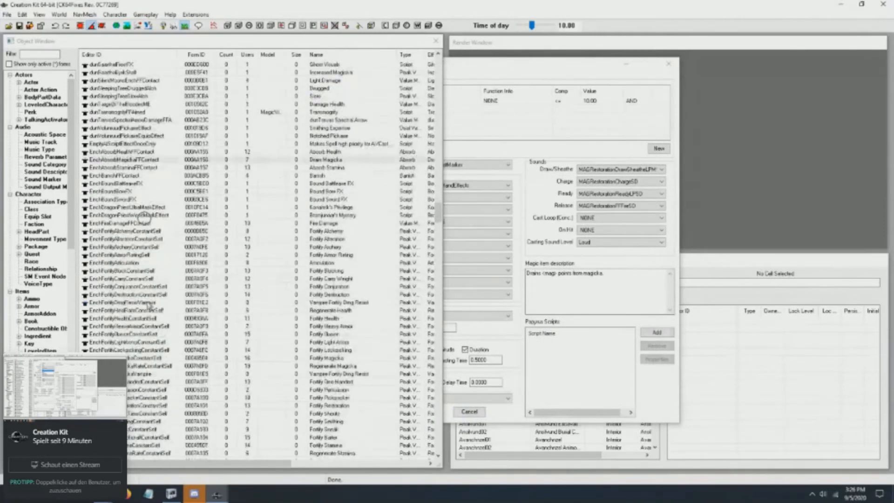
scroll(181, 379, down, 8)
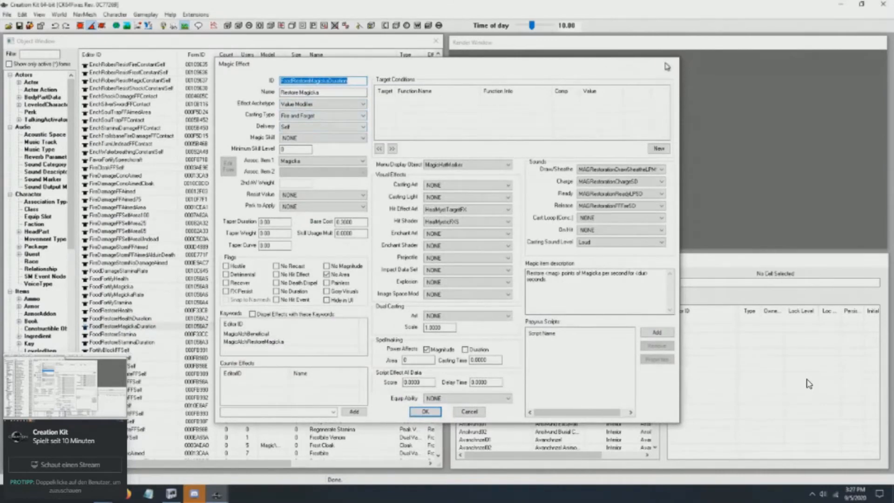
Close the FoodRestoreMagickaDuration effect and survey the ID prefixes in the remaining magic effects, including the Trap, Voice and Restore groups.
scroll(291, 302, down, 4)
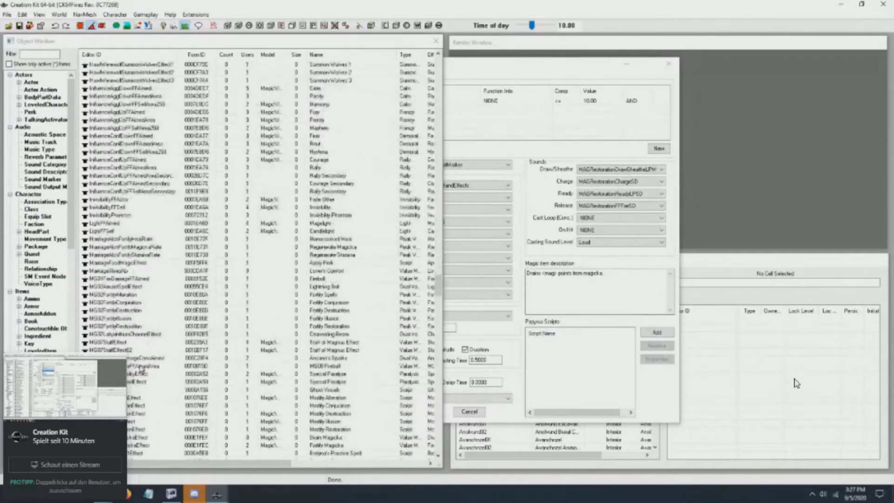
scroll(140, 374, down, 15)
scroll(142, 387, down, 15)
scroll(144, 397, down, 20)
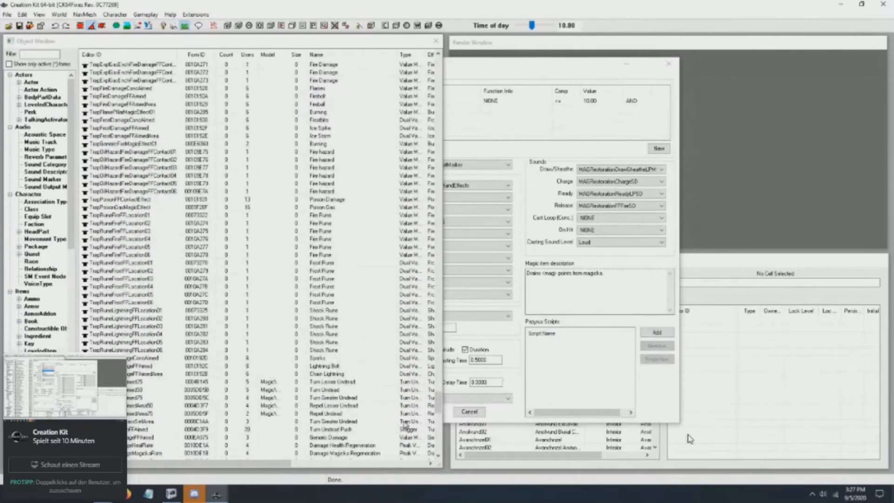
scroll(405, 217, down, 20)
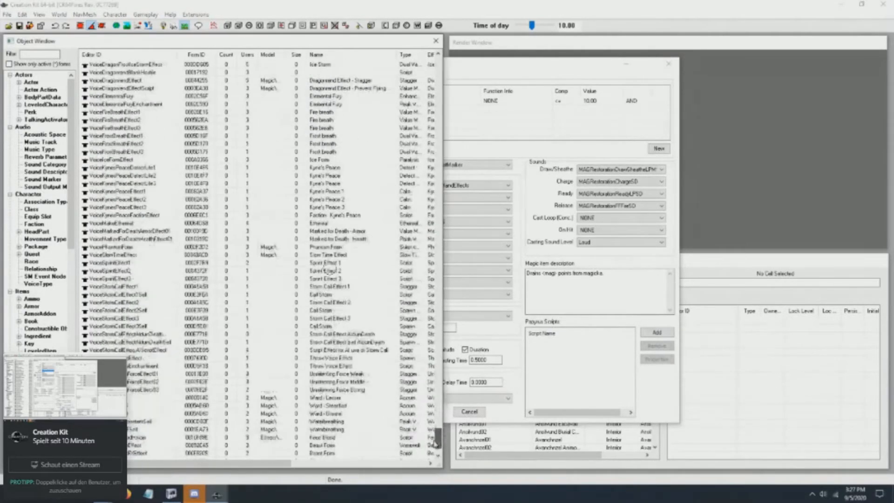
scroll(405, 216, up, 20)
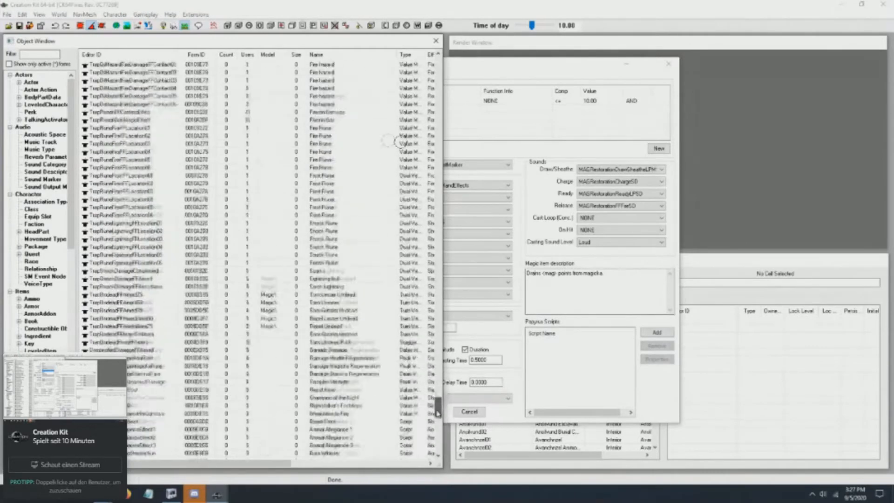
drag(438, 414, 439, 364)
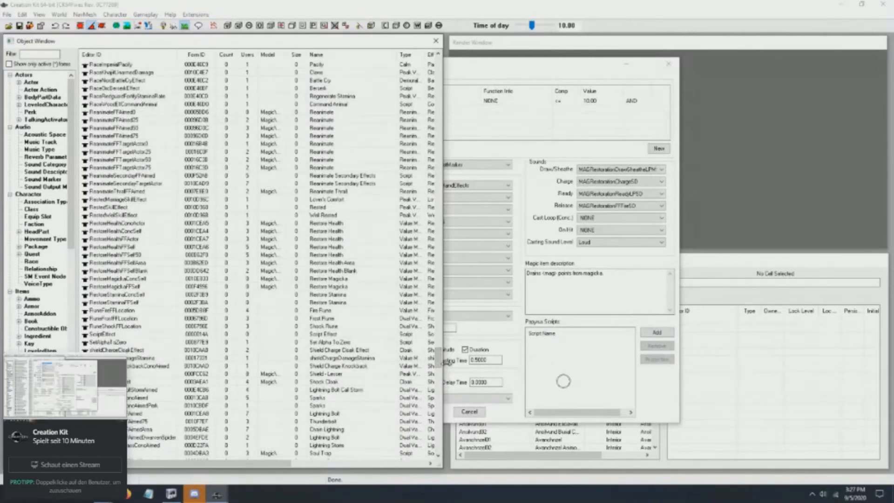
Look through the words of power and review the word and spell pairs of the DragonFrostBreathShout03 shout, closing it unchanged.
drag(70, 243, 74, 282)
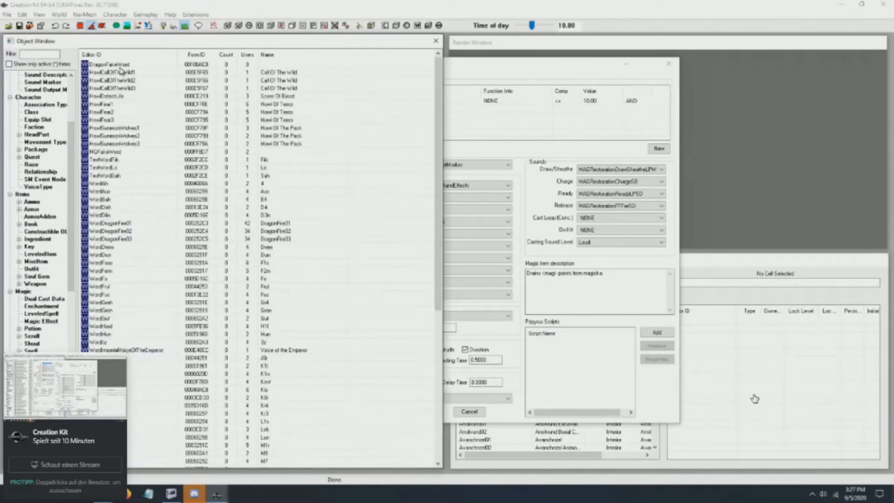
scroll(123, 322, down, 10)
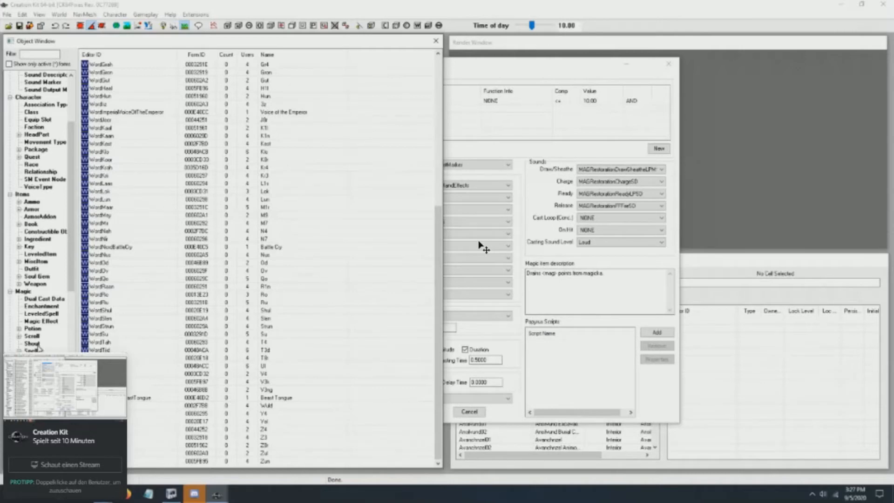
click(32, 343)
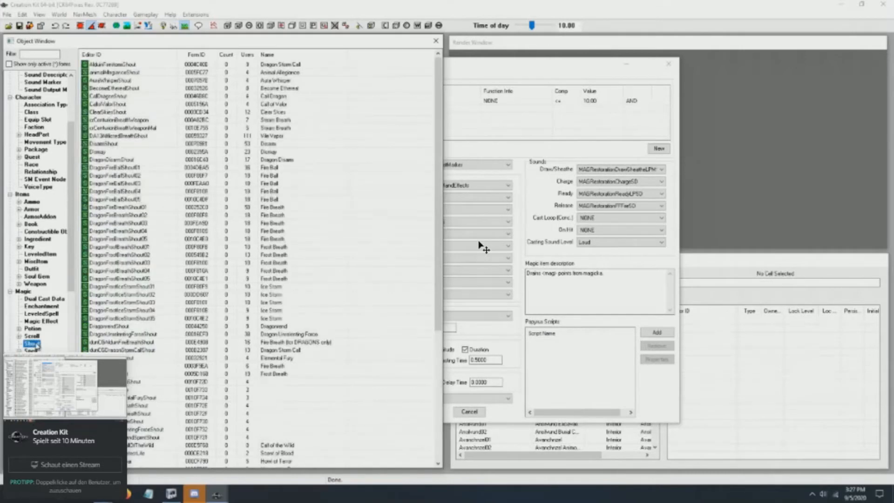
double_click(120, 262)
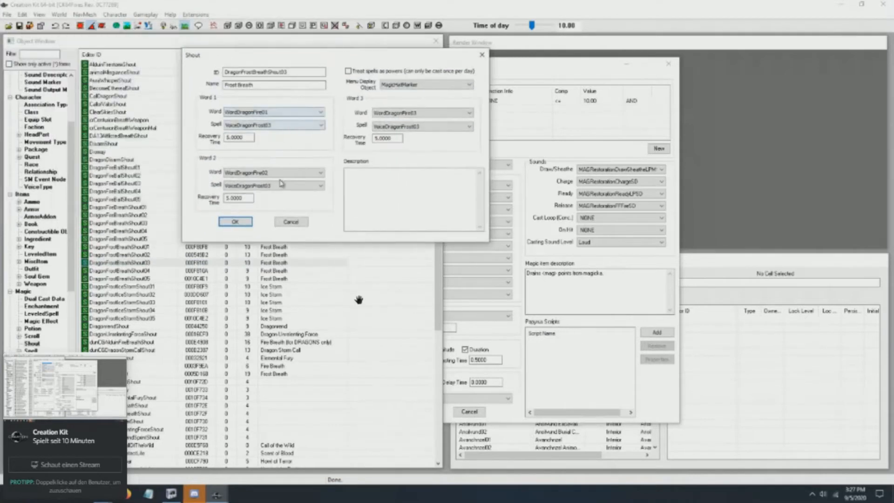
key(Escape)
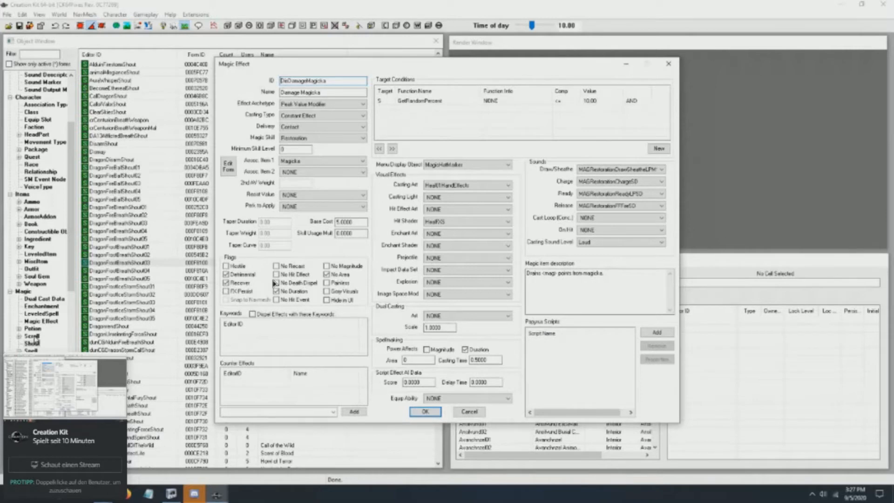
Go to the spell list and open the AbHighElfMagicka ability.
click(31, 350)
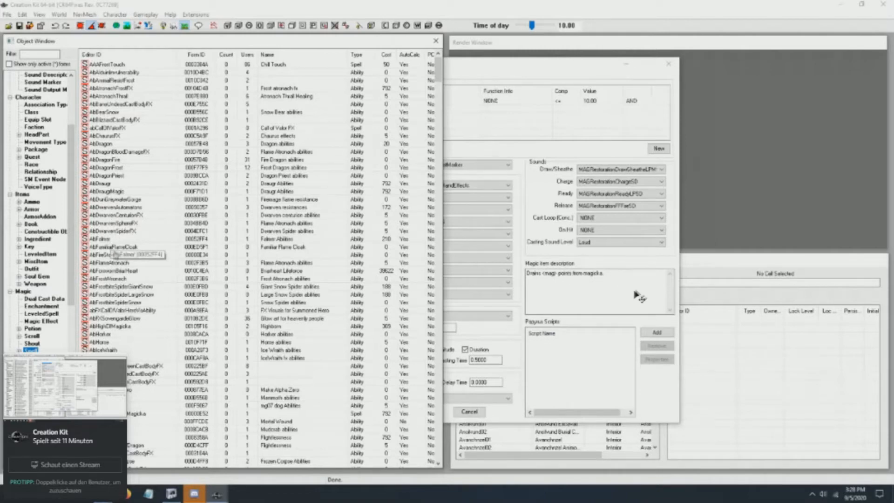
scroll(126, 328, down, 1)
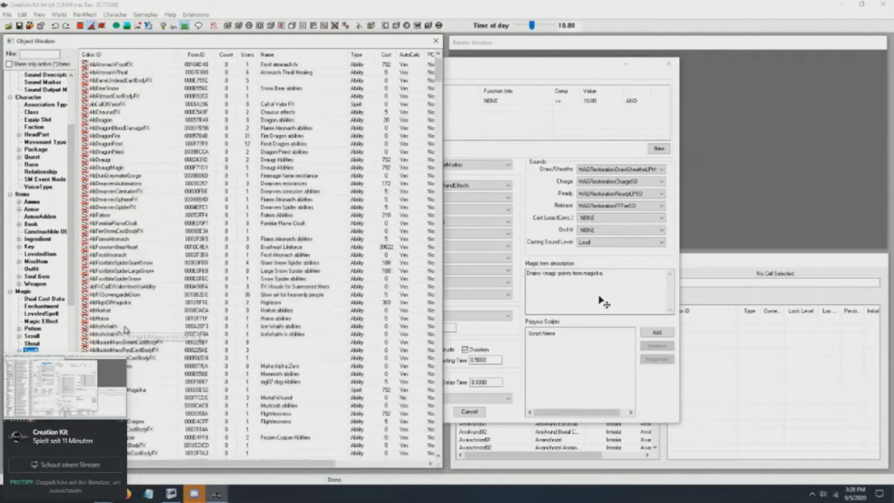
double_click(120, 302)
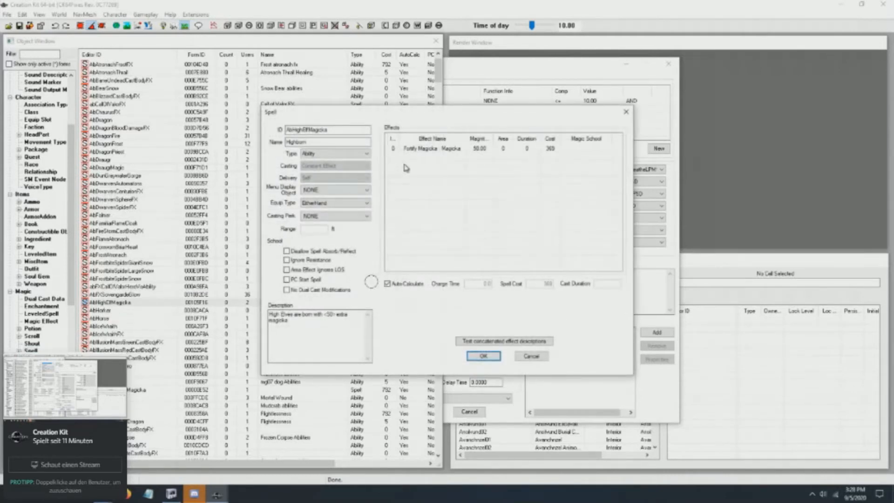
Delete the Fortify Magicka effect from the AbHighElfMagicka spell.
click(418, 149)
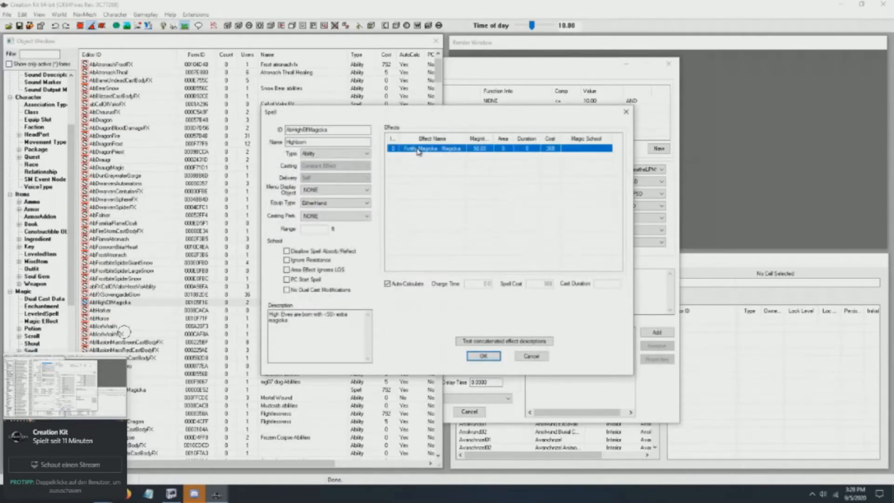
key(Delete)
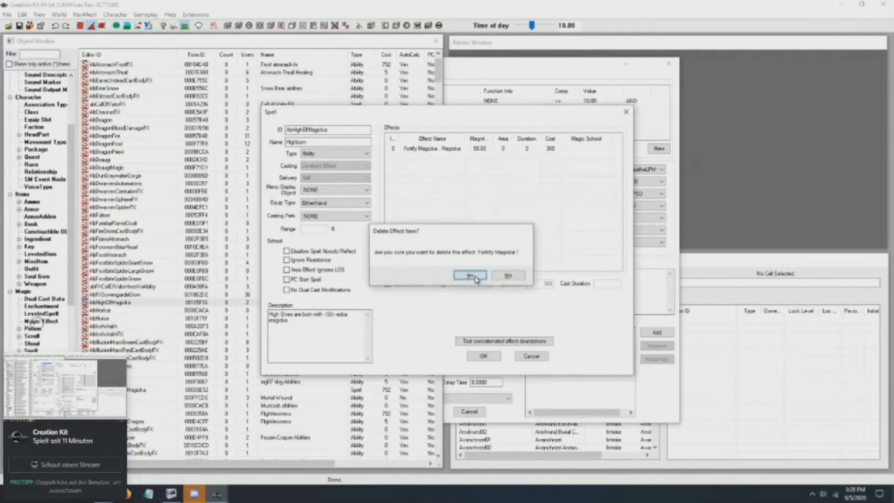
click(471, 276)
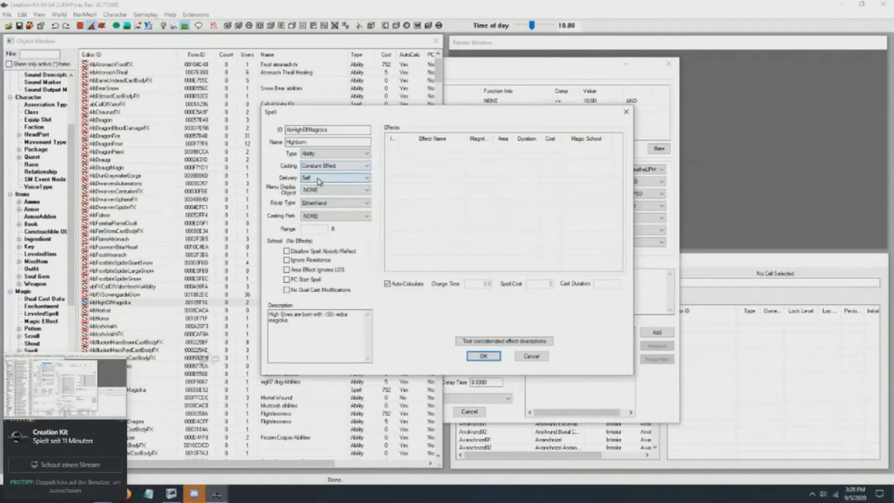
Start a new effect item for the spell and browse the effects offered for Constant Effect and Self, dismissing it without choosing one.
right_click(418, 154)
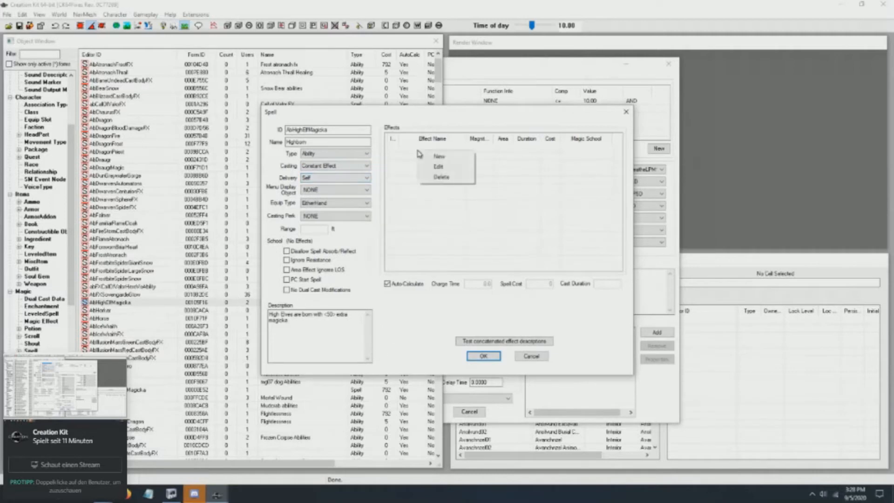
click(425, 157)
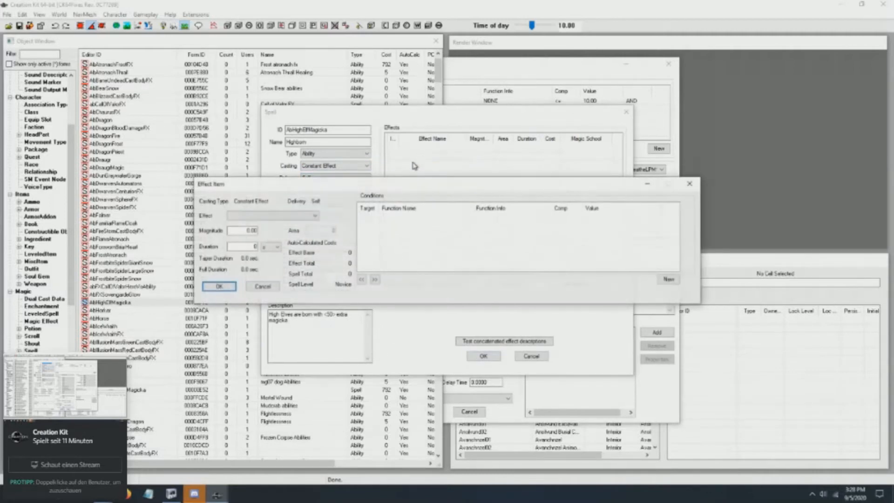
click(314, 216)
drag(369, 241, 370, 386)
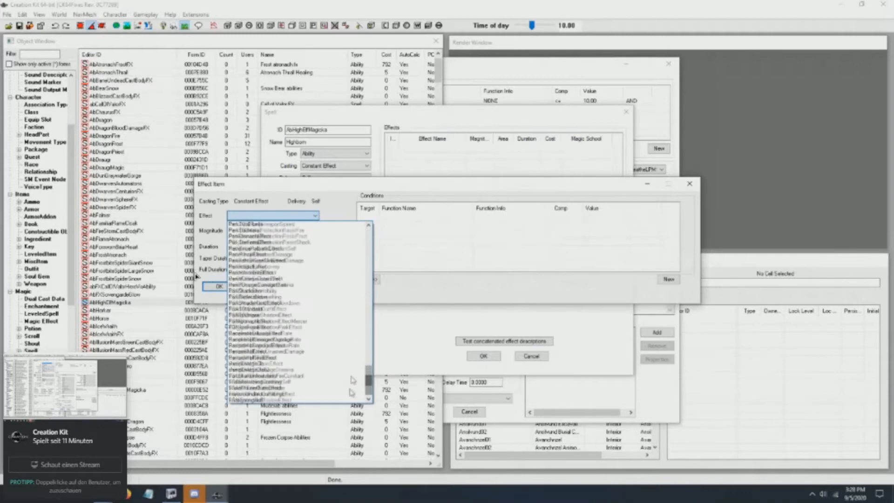
click(367, 117)
click(693, 187)
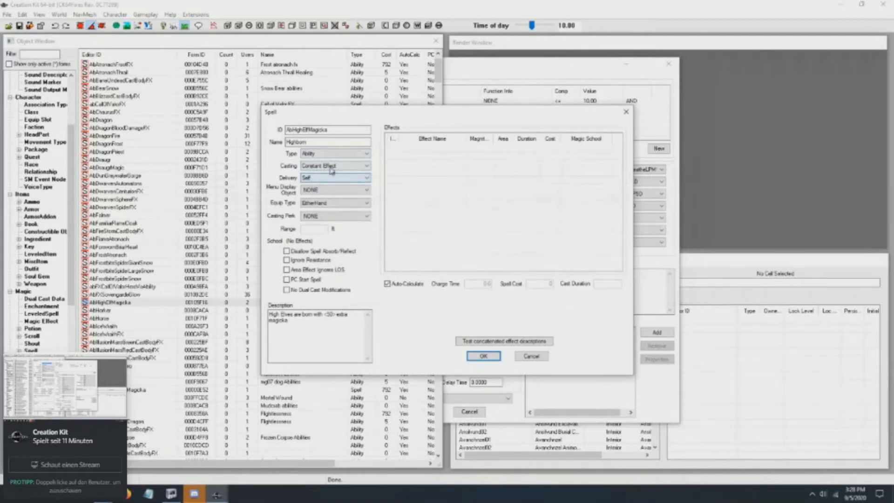
Review the Ab-prefixed choices at the start of the effect list in another new effect item, discarding it and the spell changes.
right_click(417, 153)
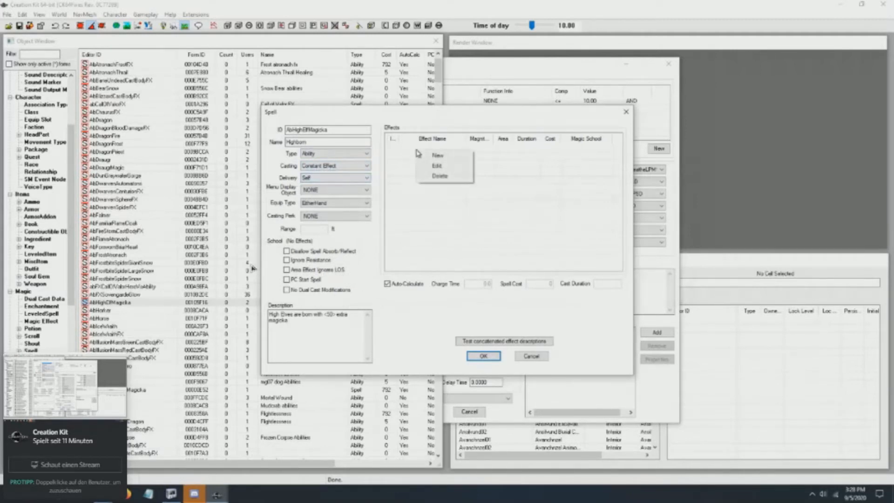
click(422, 159)
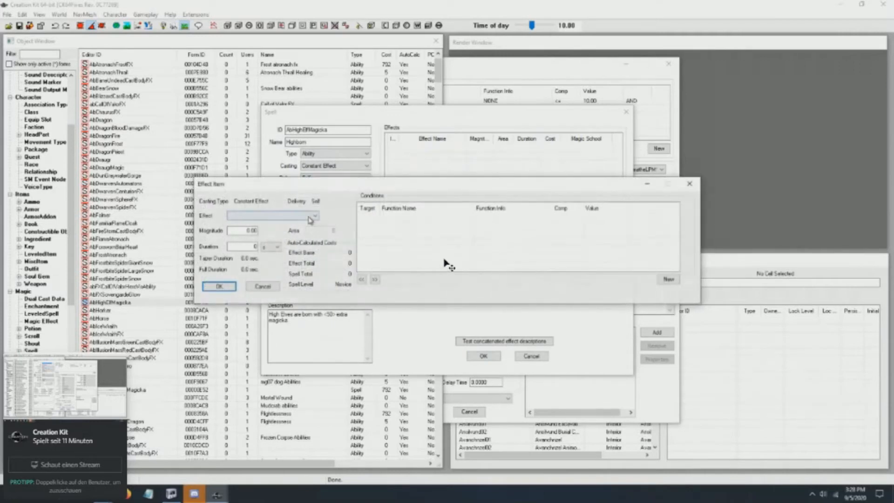
click(309, 215)
mouse_move(369, 235)
mouse_down()
mouse_move(369, 368)
mouse_move(369, 235)
mouse_up()
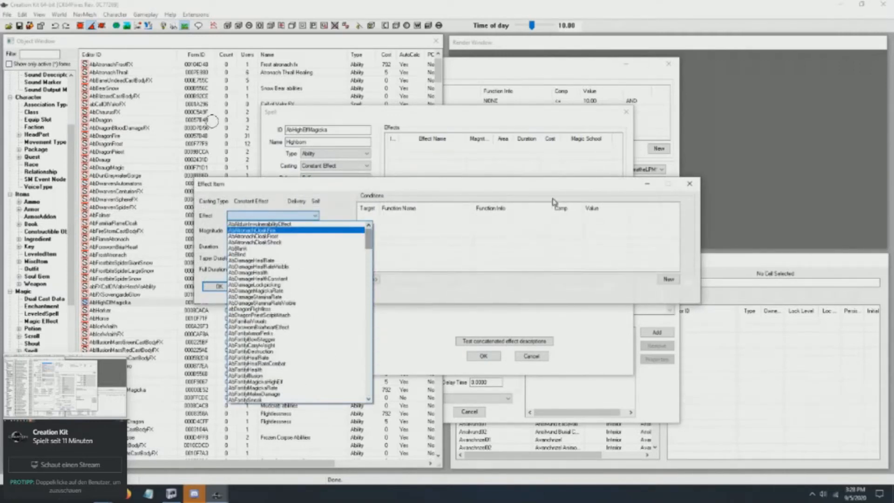
click(696, 185)
click(691, 185)
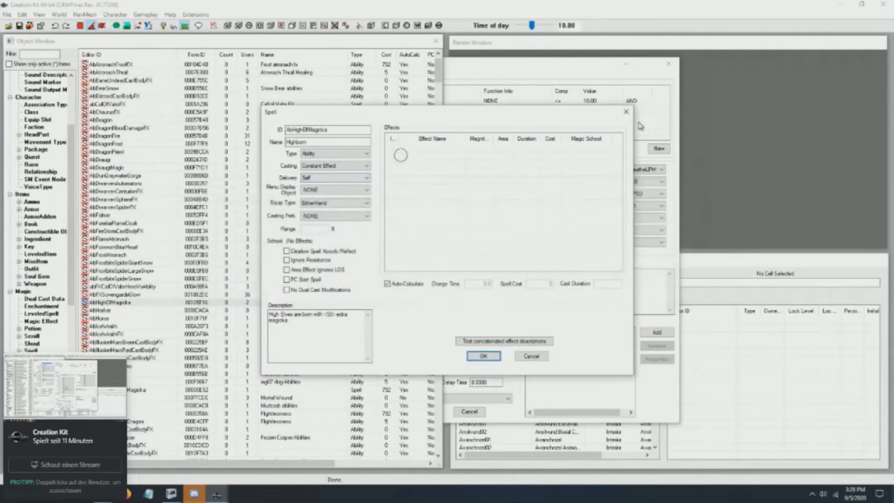
click(626, 111)
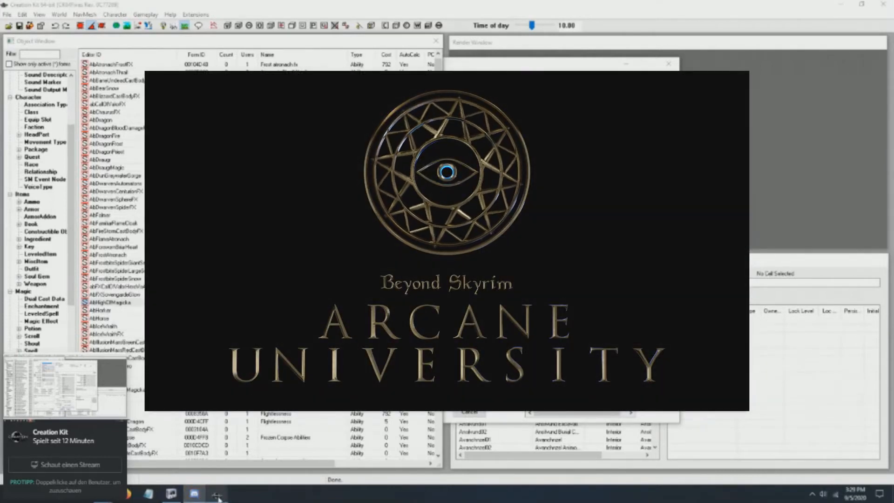
Switch to the Skyrim Special Edition file window, go to Data\Source\Scripts and open the IBSnowWolfCastIceSpike script.
mouse_move(217, 497)
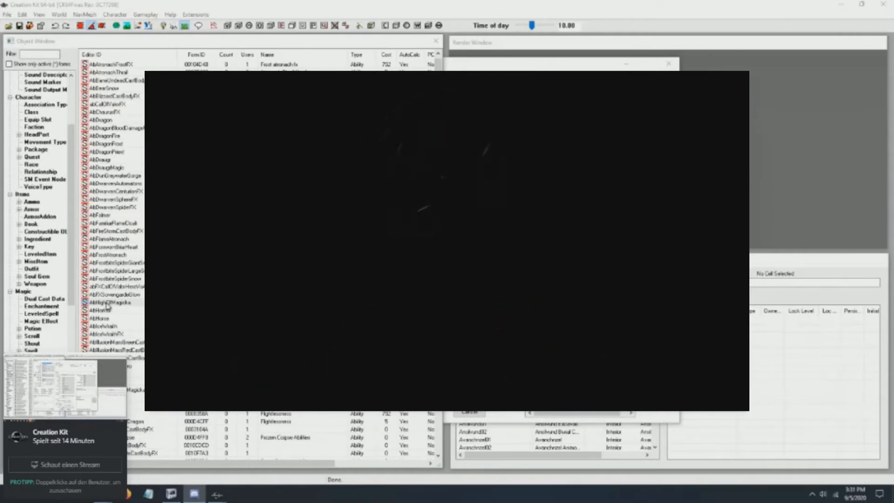
mouse_move(110, 501)
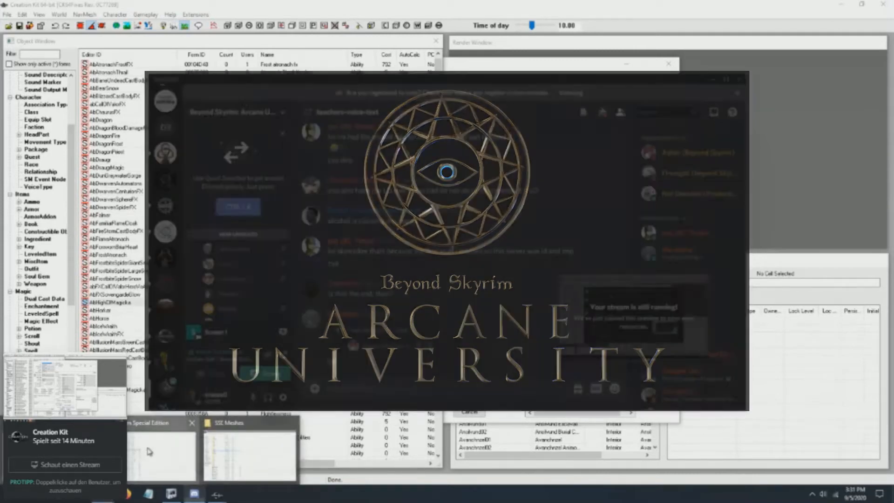
click(161, 451)
click(22, 29)
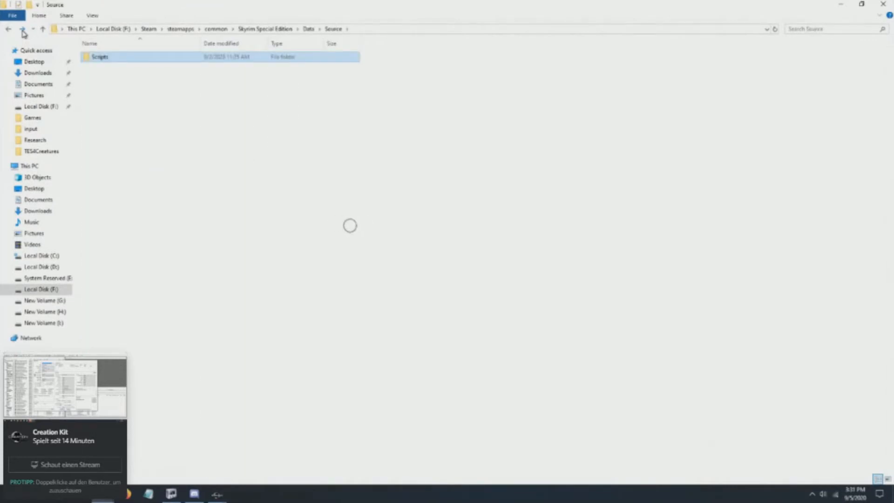
click(23, 30)
click(150, 155)
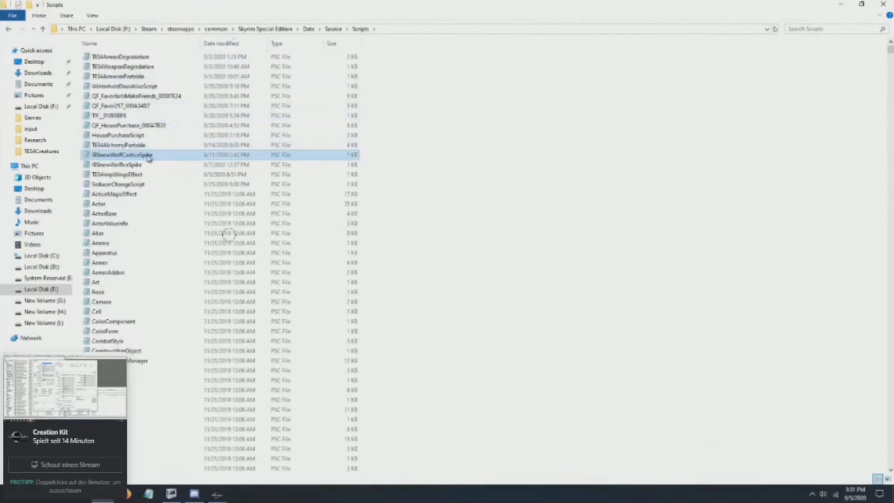
double_click(120, 158)
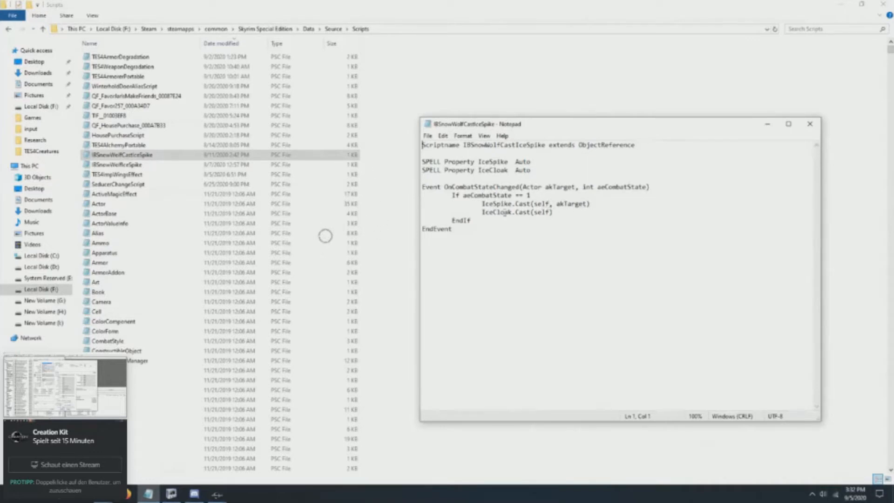
Examine how the script casts its spells, highlighting the IceCloak.Cast(self) line, and minimize the script window.
drag(553, 212, 478, 212)
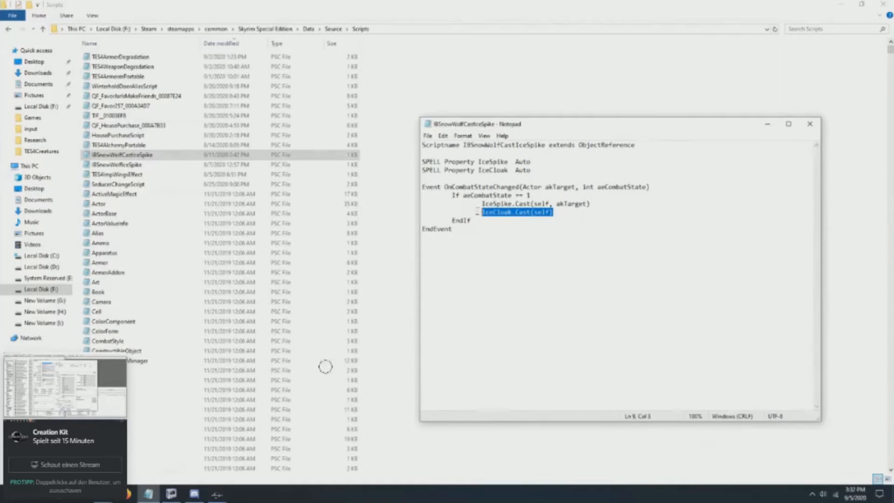
click(452, 212)
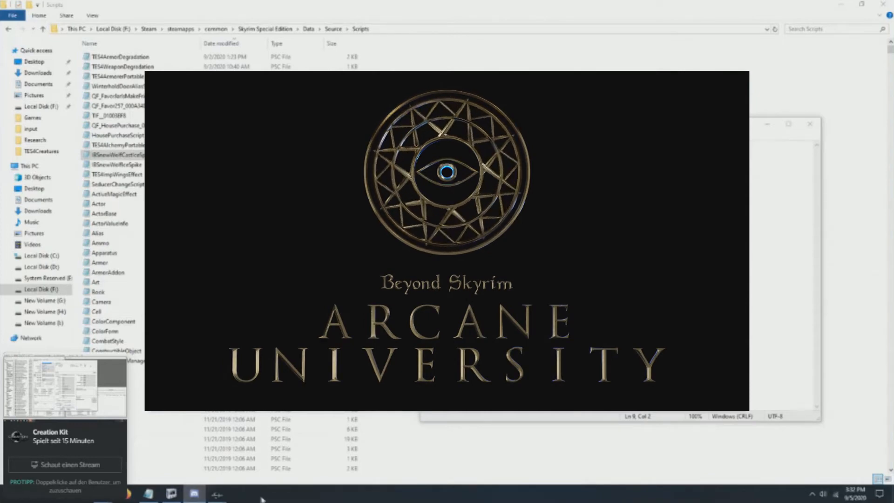
mouse_move(203, 500)
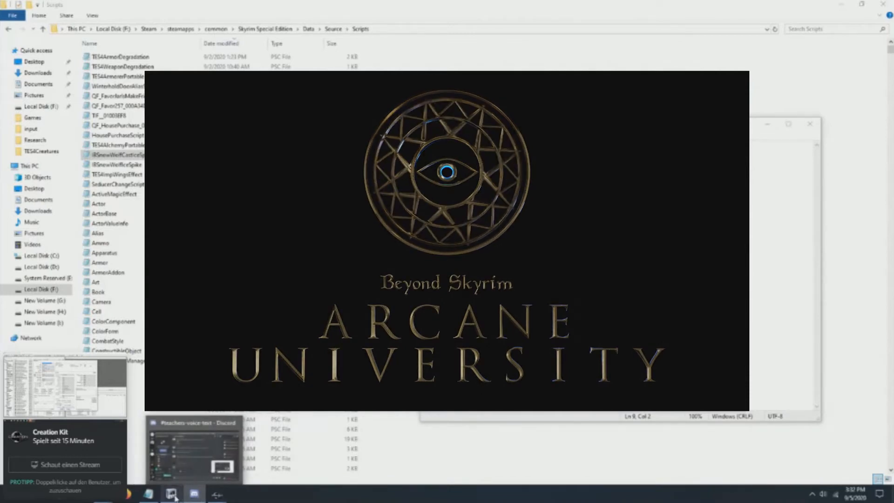
click(452, 229)
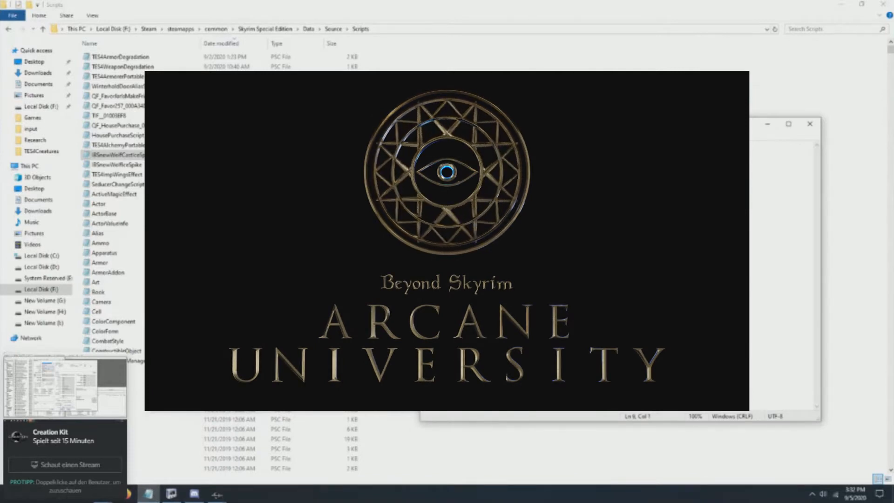
click(430, 213)
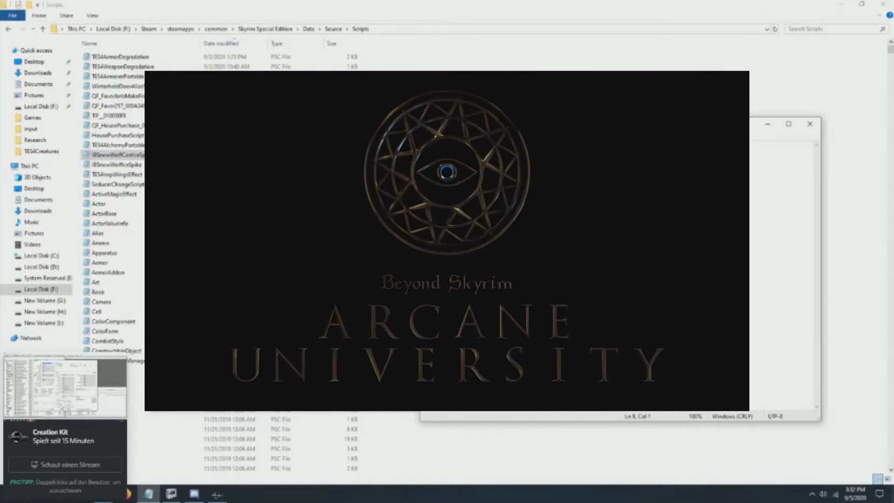
click(442, 221)
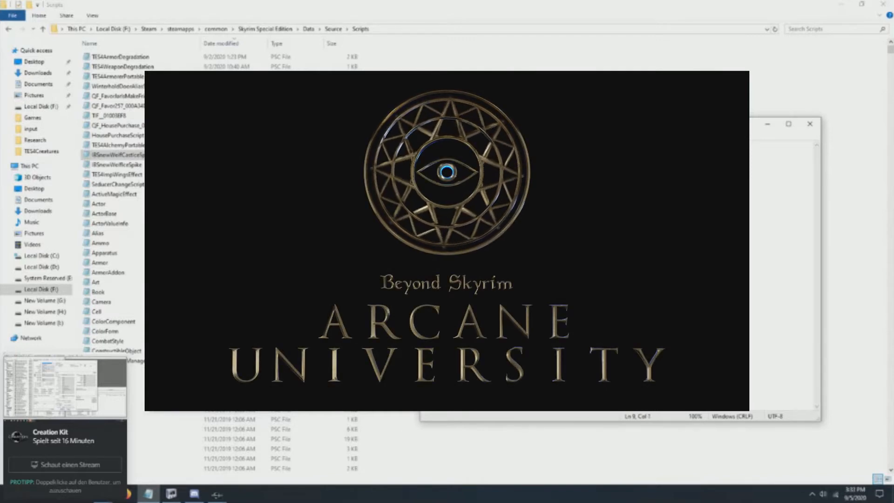
click(425, 187)
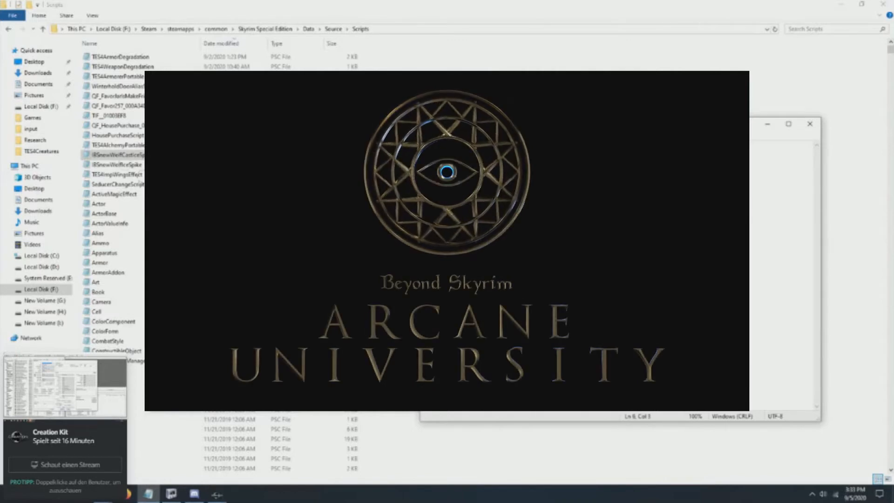
click(425, 162)
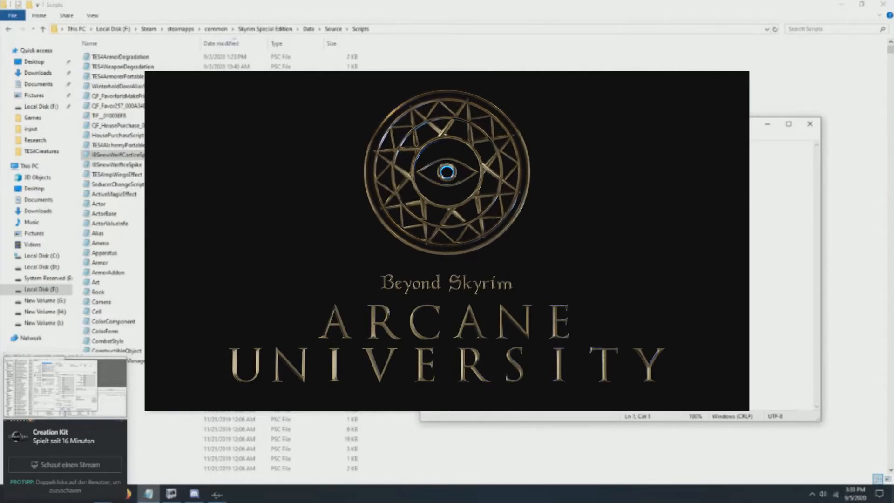
click(535, 154)
click(466, 244)
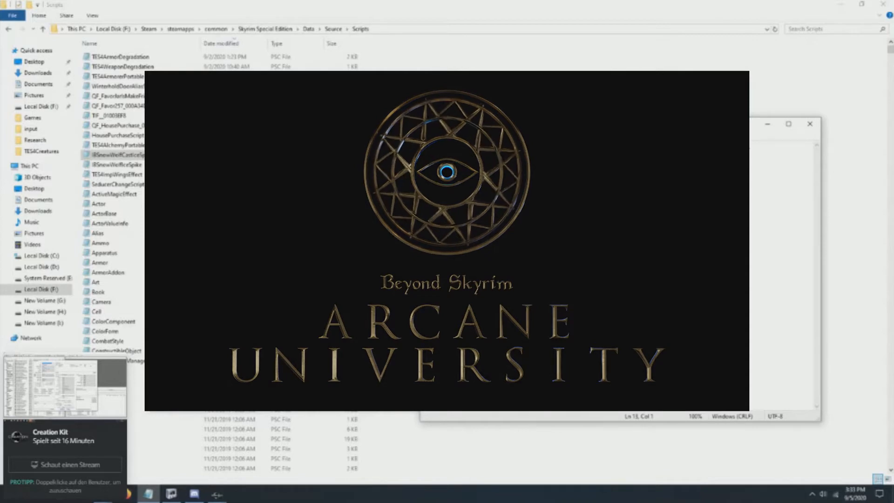
click(767, 124)
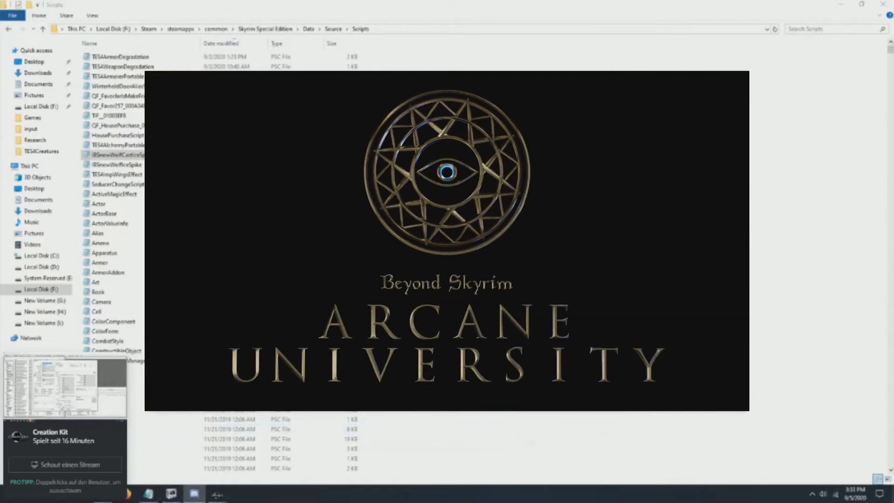
Put the NifSkope window away and switch back to the Creation Kit main window.
mouse_move(169, 496)
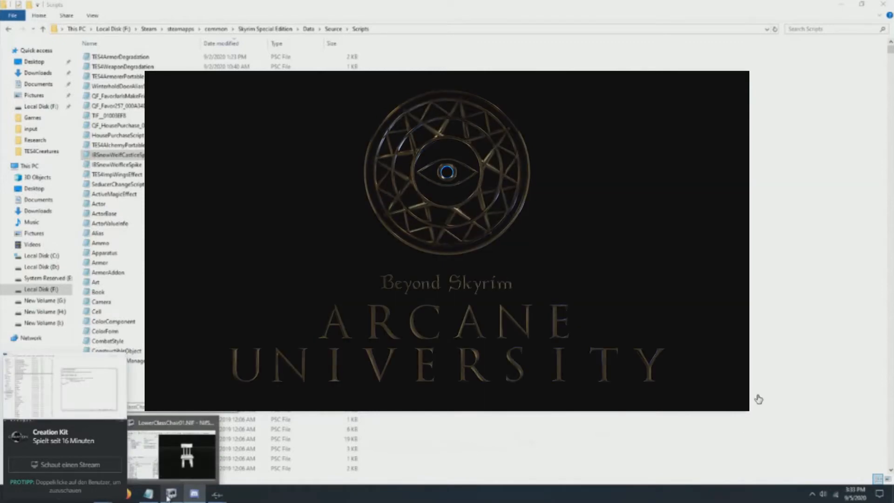
click(169, 496)
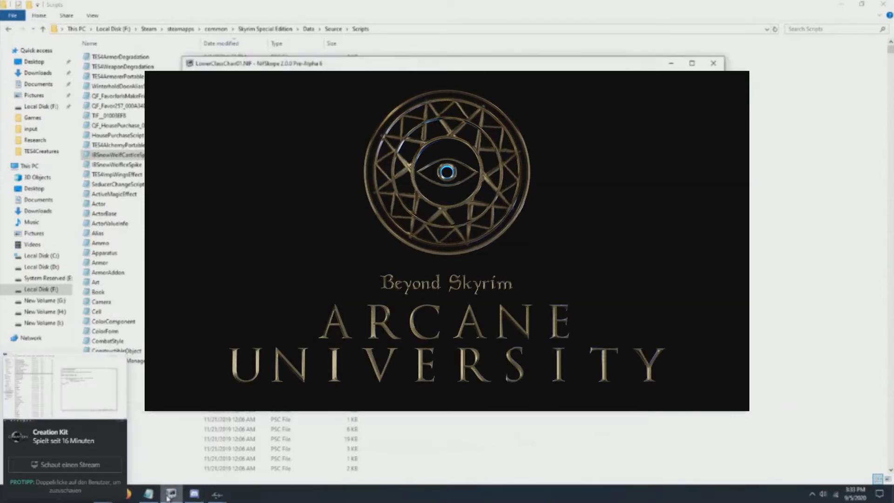
click(671, 63)
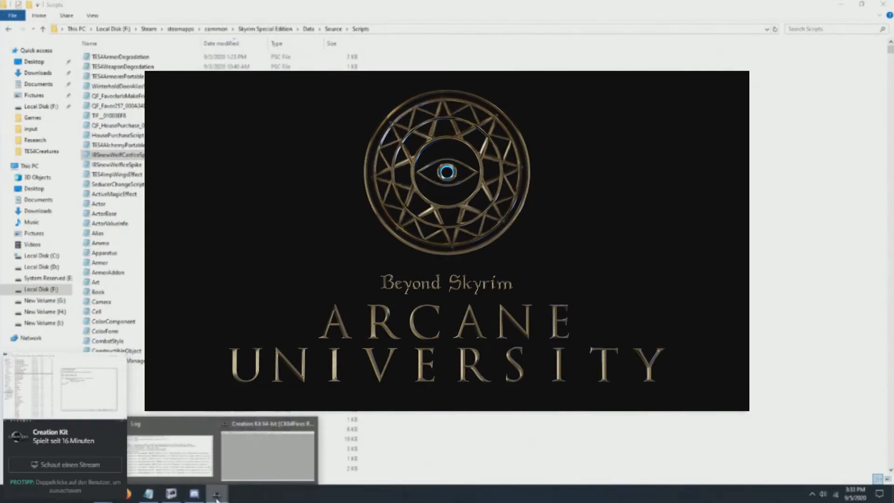
click(236, 431)
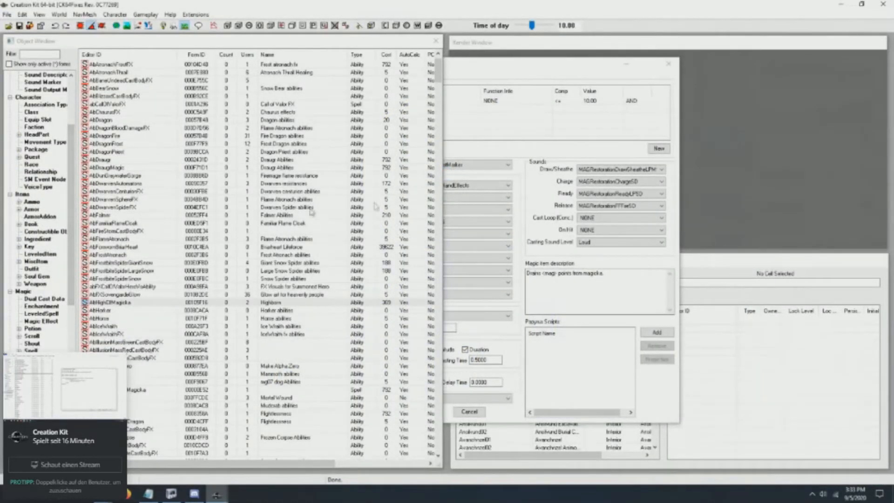
Open the AbHighElfMagicka ability, review its casting, delivery and Fortify Magicka effect, and close it.
scroll(268, 225, down, 9)
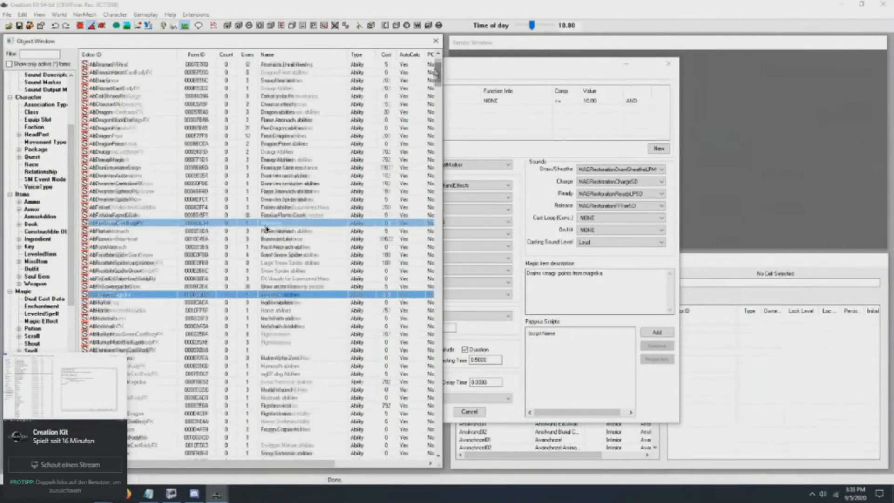
scroll(268, 231, up, 9)
double_click(111, 294)
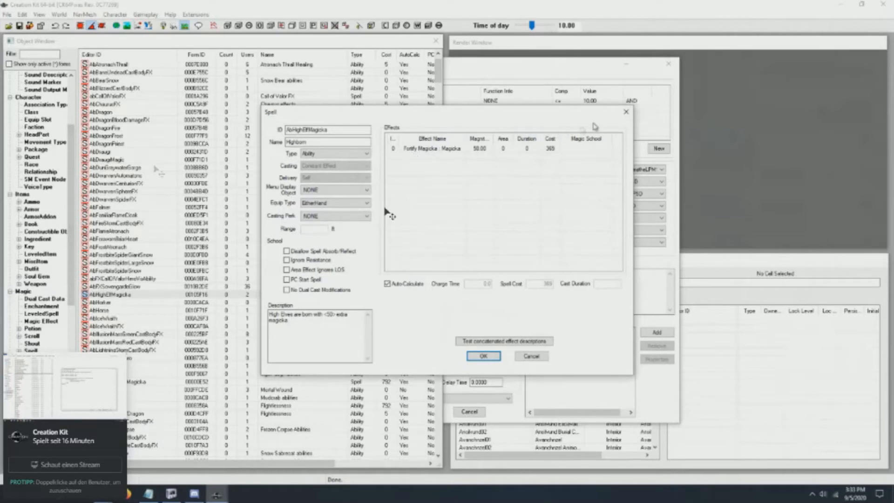
click(626, 112)
Filter the spell list by "fire" and open the Firebolt spell.
scroll(163, 310, down, 13)
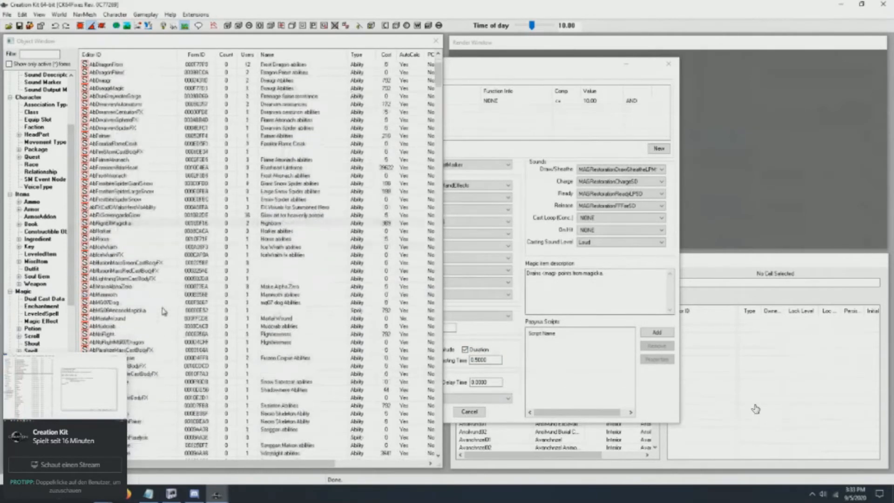
scroll(161, 313, up, 14)
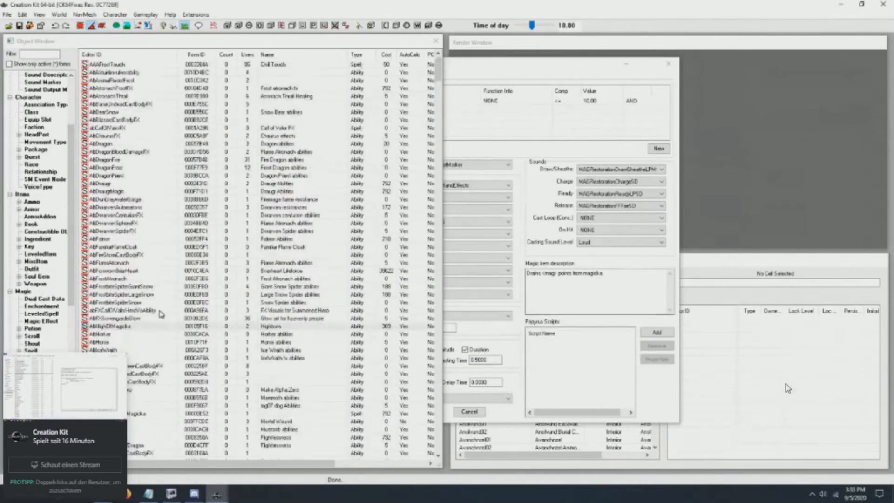
click(22, 54)
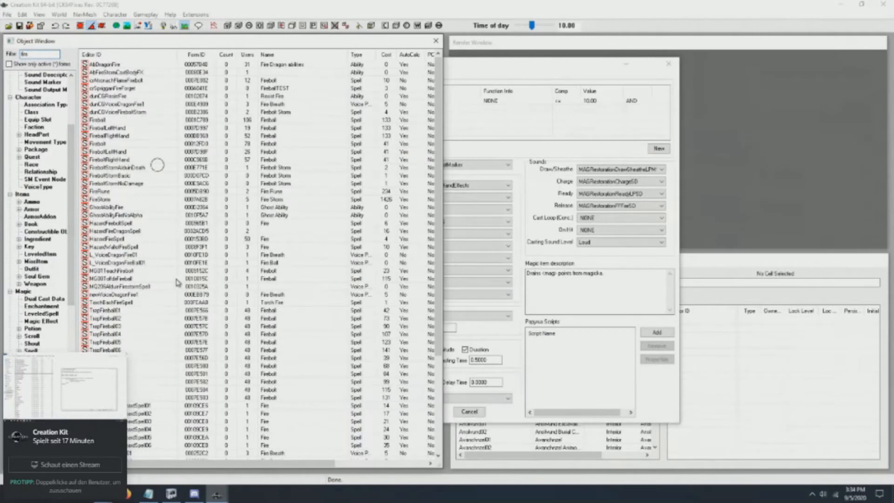
click(108, 144)
double_click(108, 146)
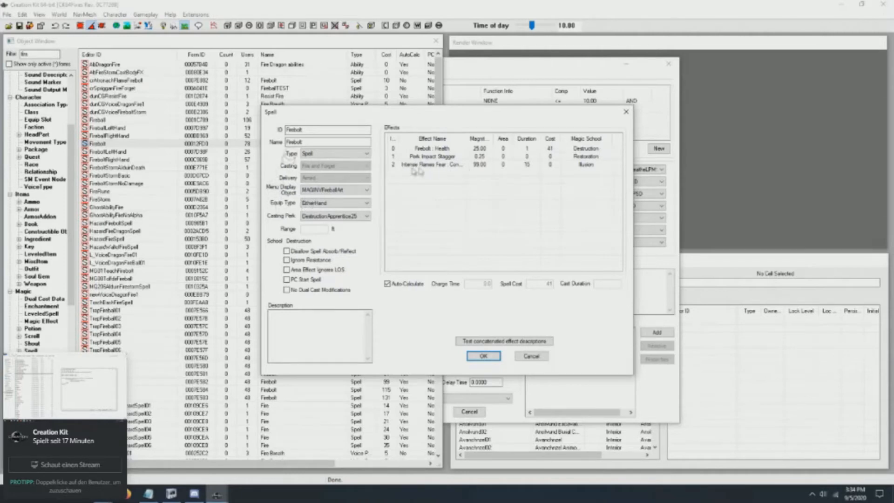
Widen the Effect Name column, review Firebolt's effects with their magnitudes, durations and magic schools, and close the spell.
drag(466, 139, 493, 138)
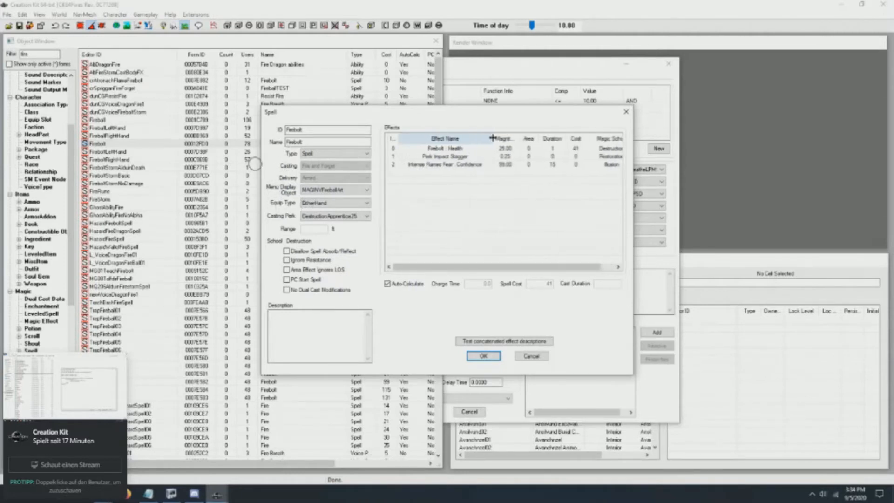
drag(449, 267, 466, 266)
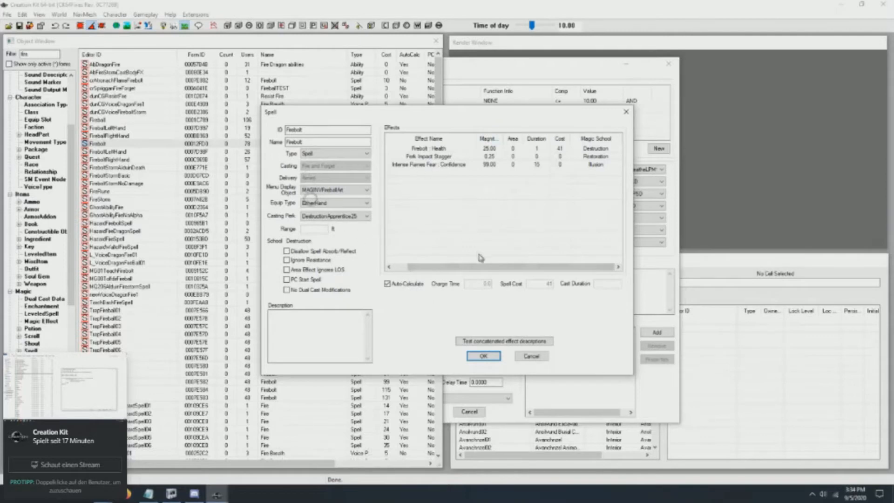
scroll(437, 167, left, 3)
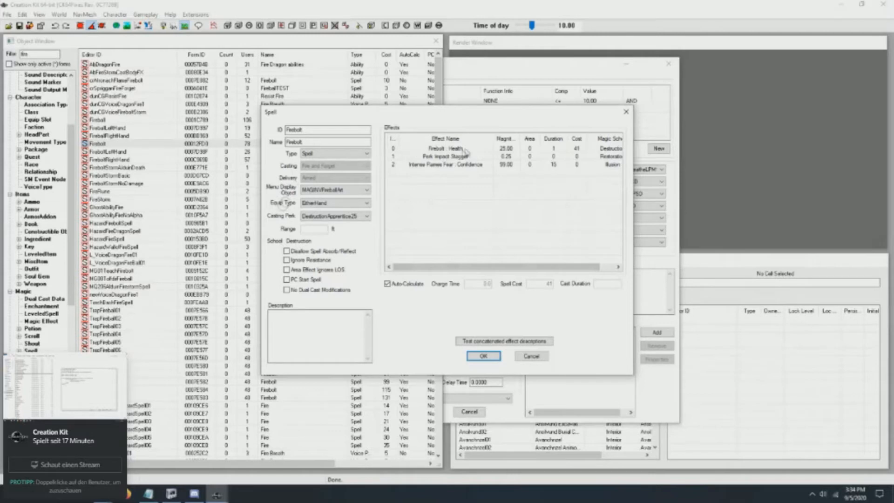
click(626, 114)
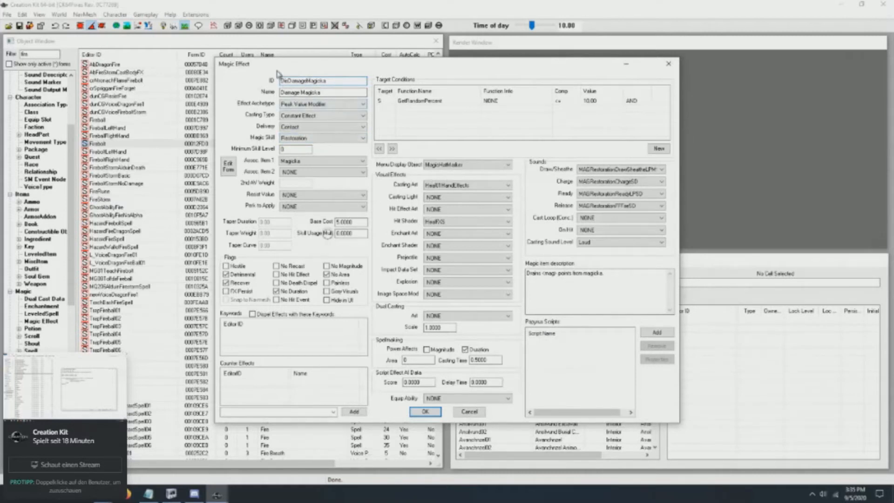
Filter the spell list by "dis" and move the DisDamageMagicka effect window clear of the spell names.
drag(279, 66, 332, 66)
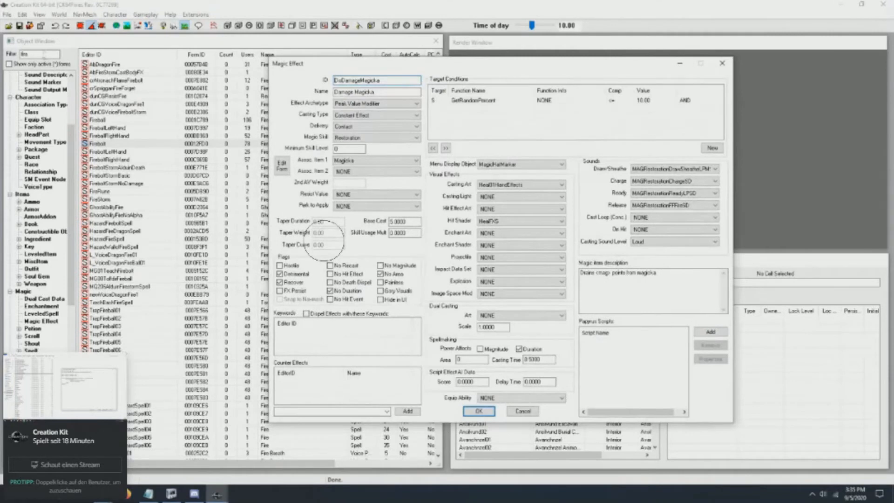
click(36, 54)
text(d)
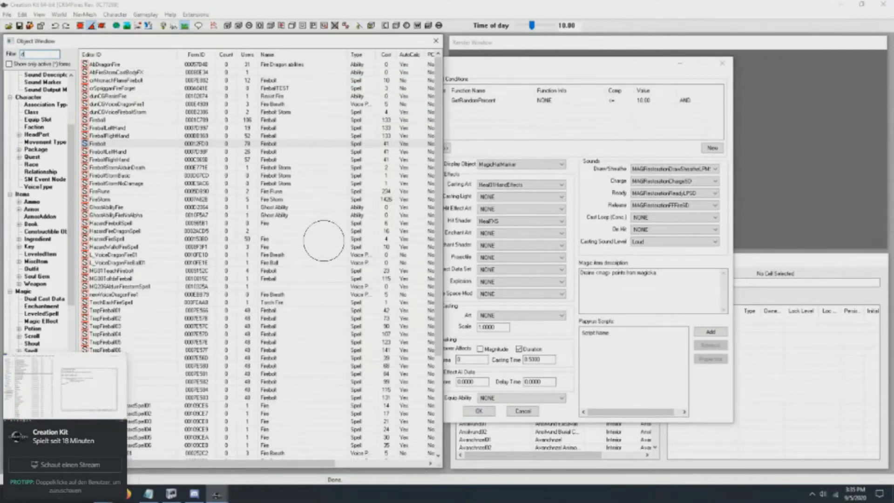
text(is)
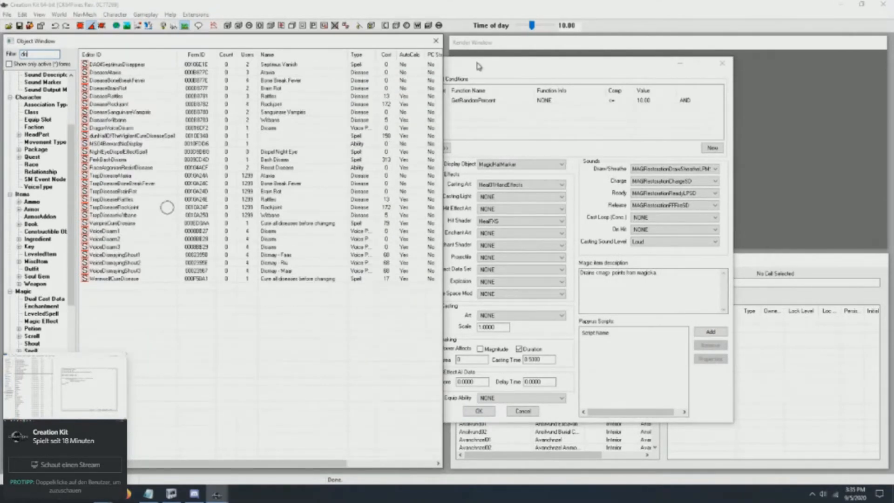
click(479, 68)
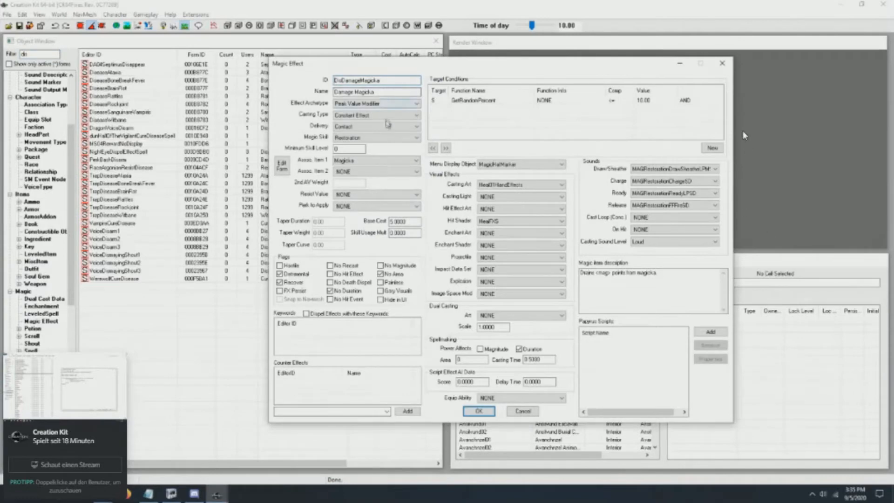
drag(415, 67, 505, 68)
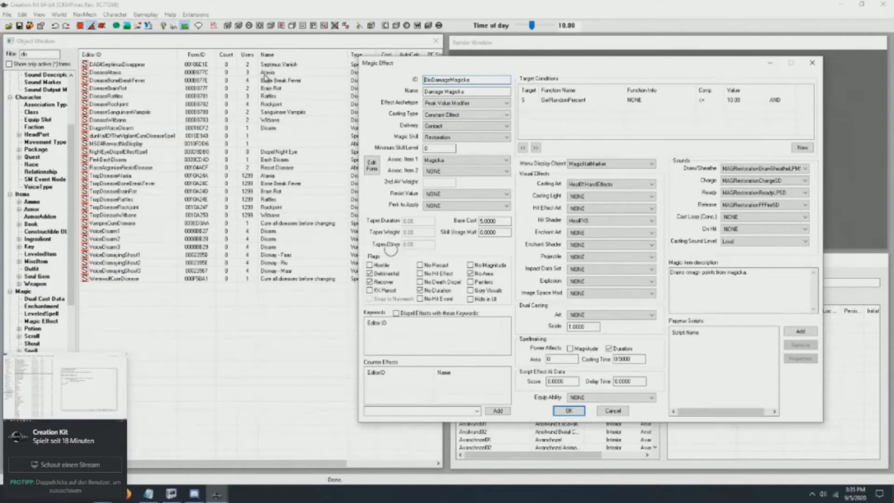
Open the DiseaseAtaxia spell beside the magic effect, review its disease type, casting and delivery, and close it.
double_click(265, 73)
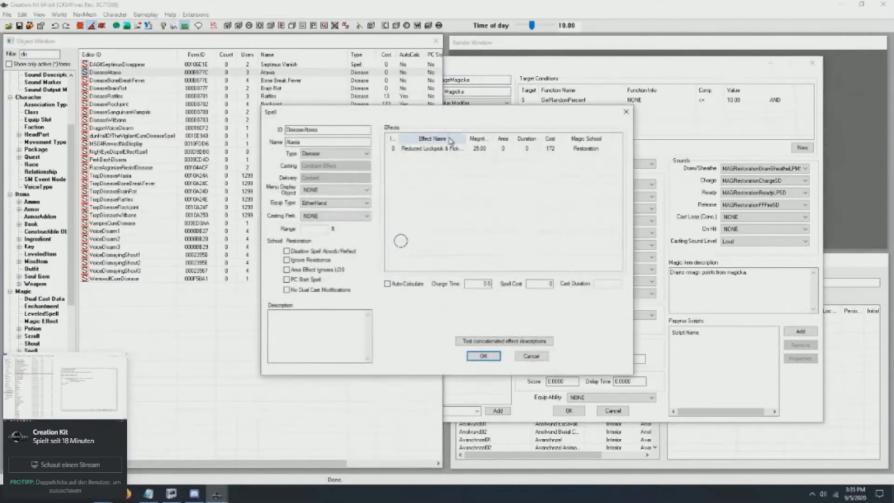
drag(423, 116, 243, 86)
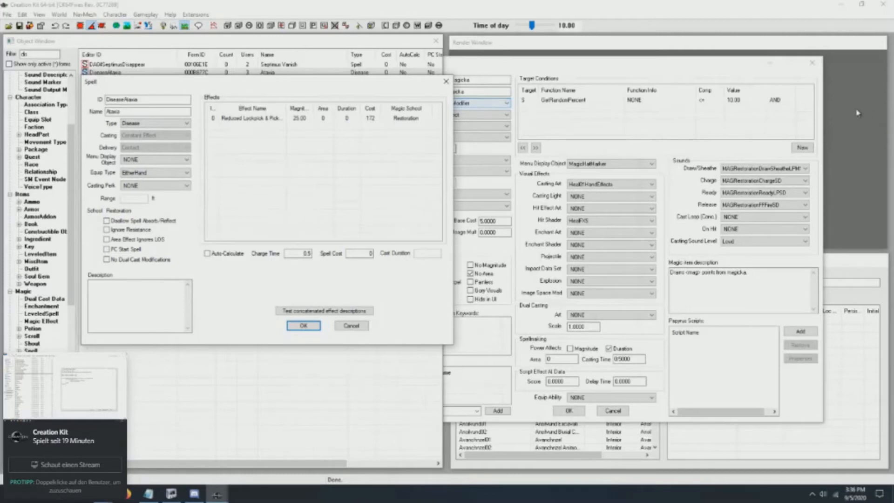
click(446, 84)
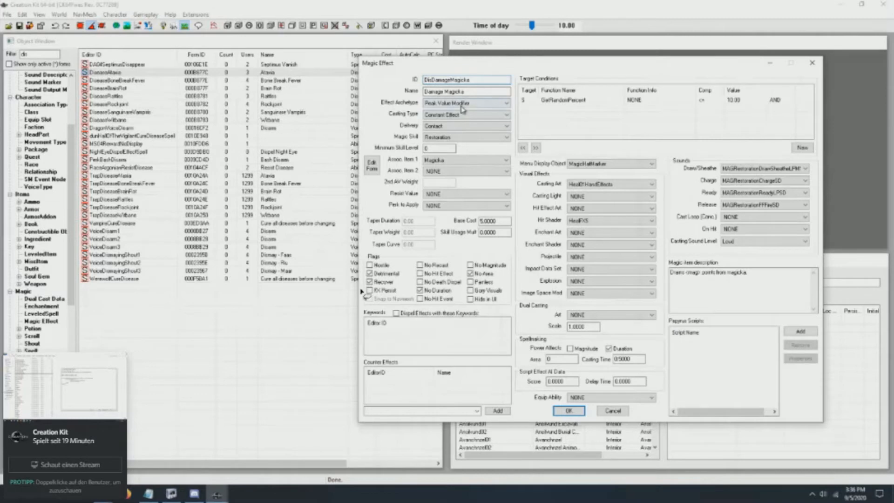
Browse the actor values offered for Assoc. Item 1 of the DisDamageMagicka effect, dismissing the list without choosing one.
click(370, 290)
click(506, 163)
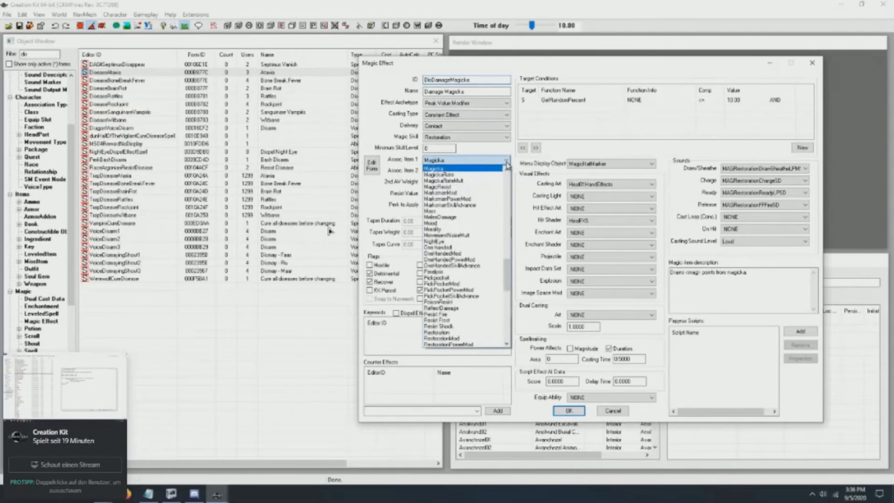
scroll(511, 249, up, 1)
drag(511, 249, 506, 303)
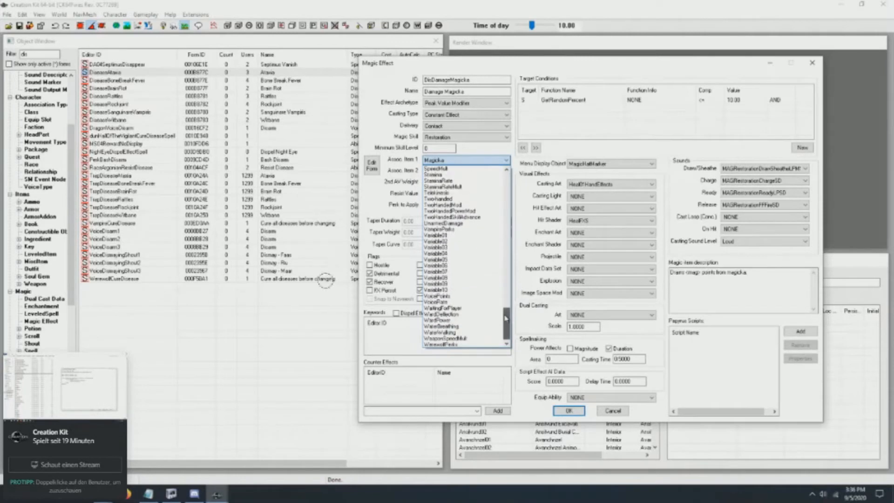
click(506, 161)
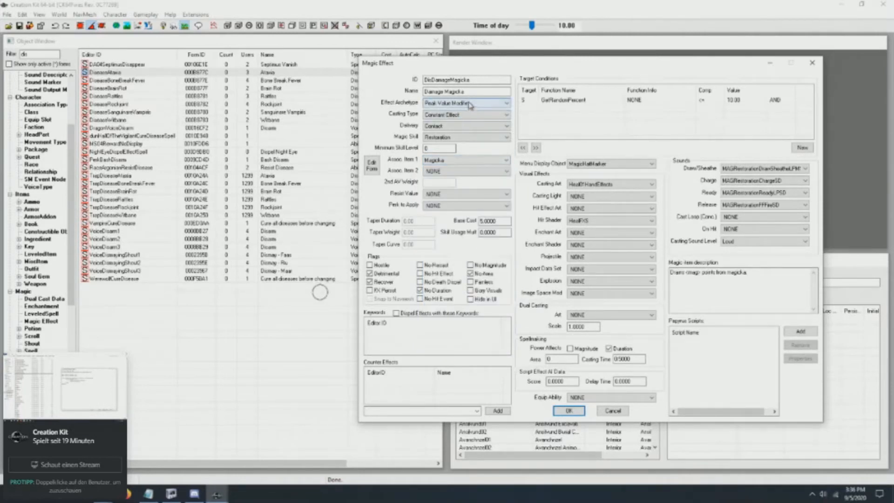
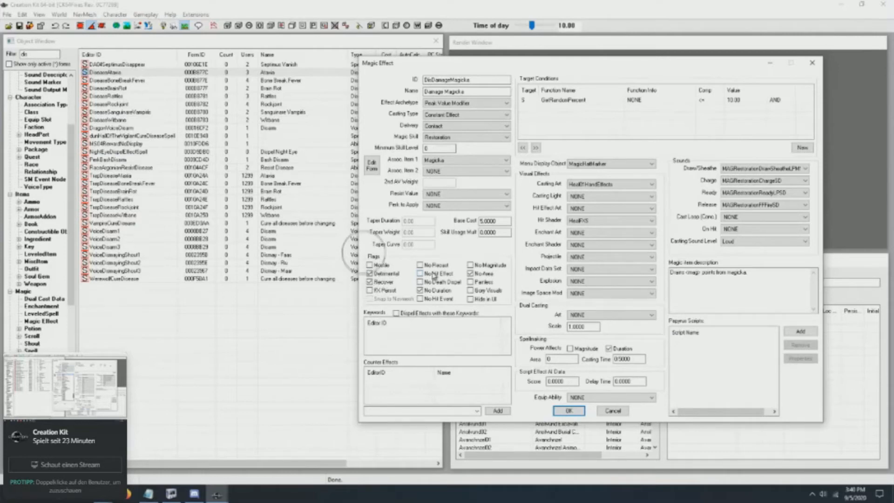
click(420, 281)
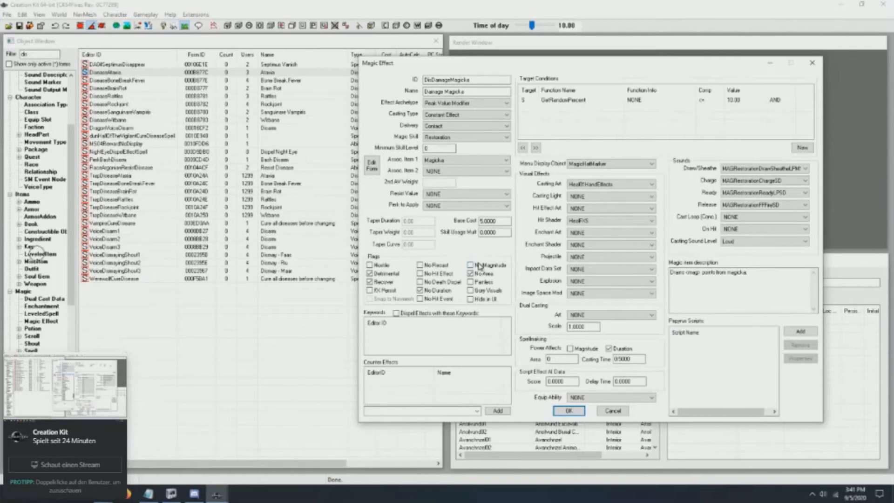
click(371, 265)
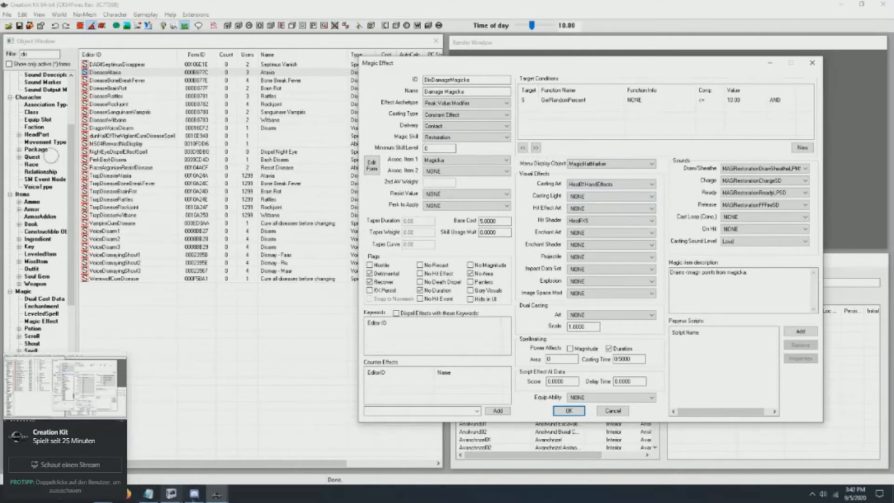
mouse_move(200, 498)
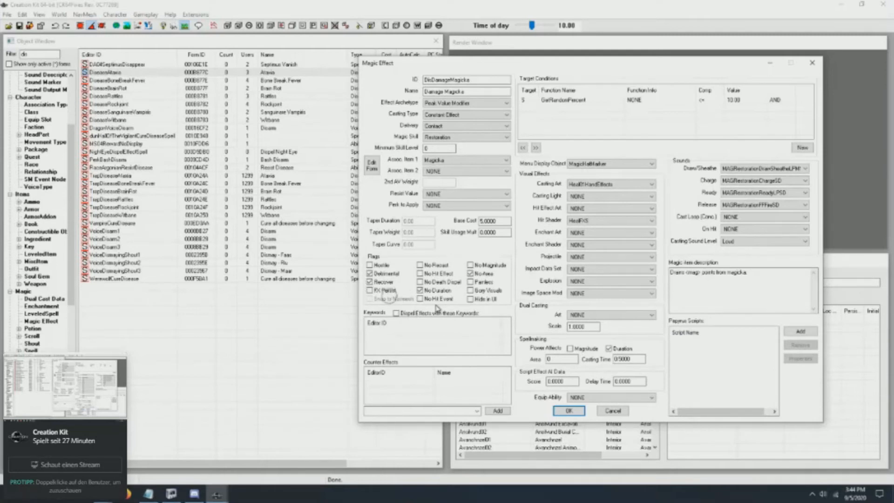
click(385, 290)
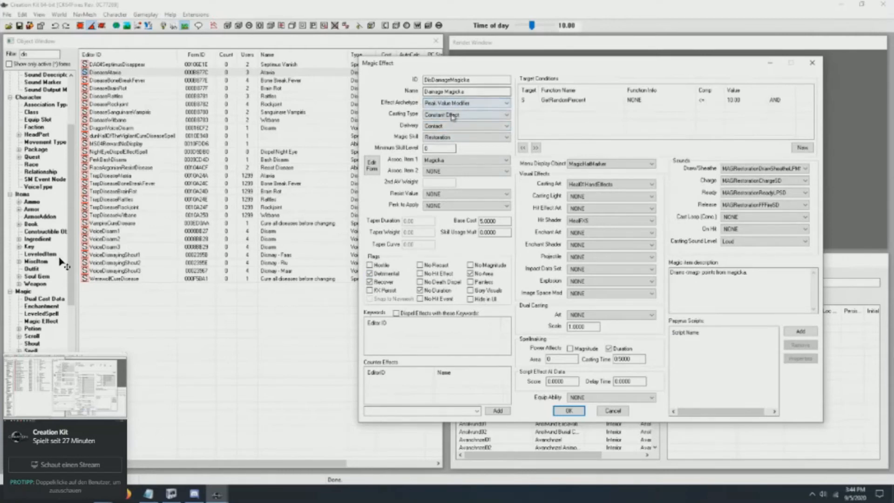
Set the DisDamageMagicka effect's archetype to Dual Value Modifier and its Assoc. Item 2 to Health.
click(508, 107)
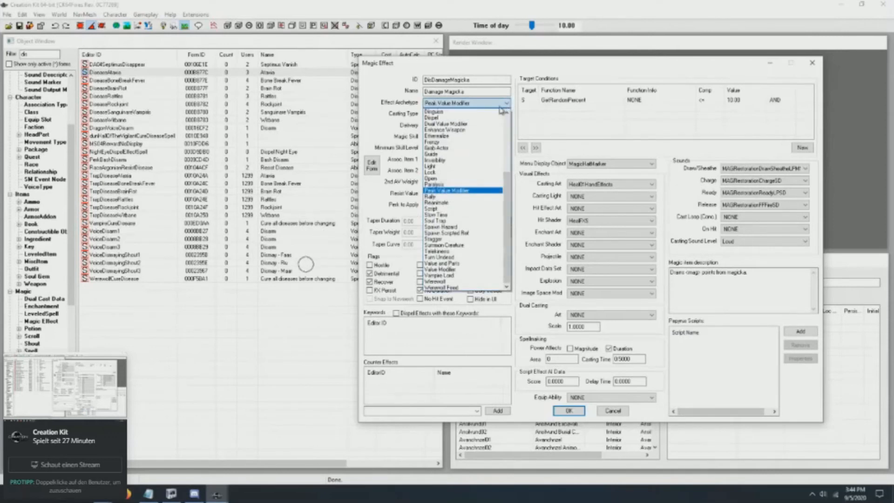
click(477, 124)
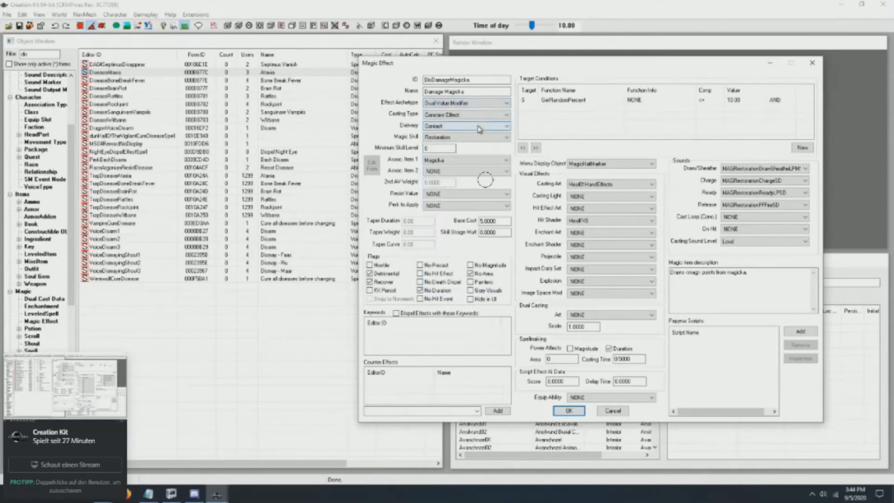
click(451, 171)
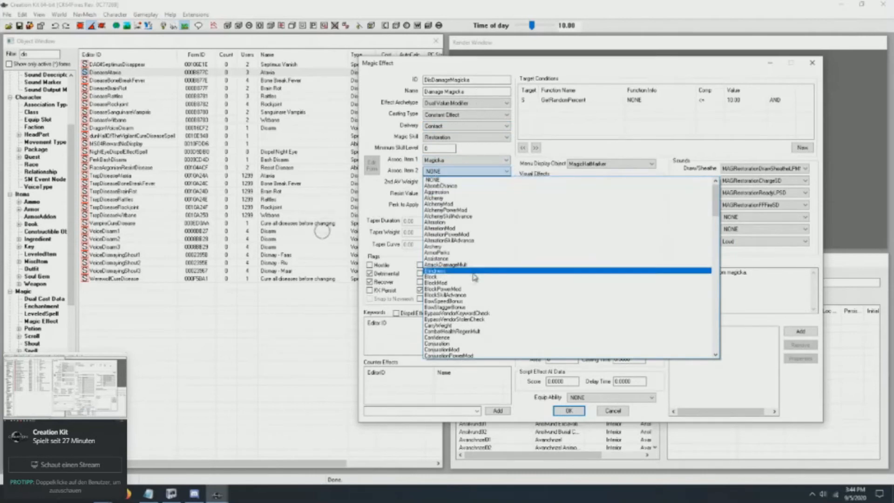
scroll(474, 277, down, 11)
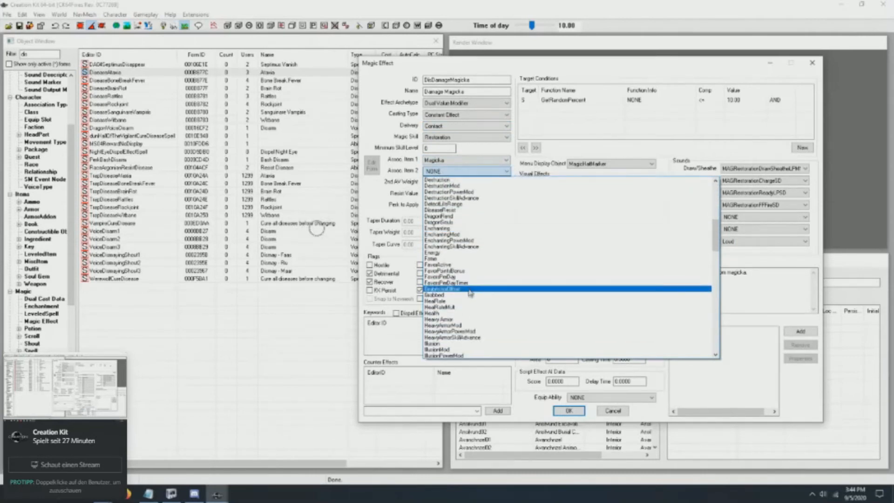
click(461, 313)
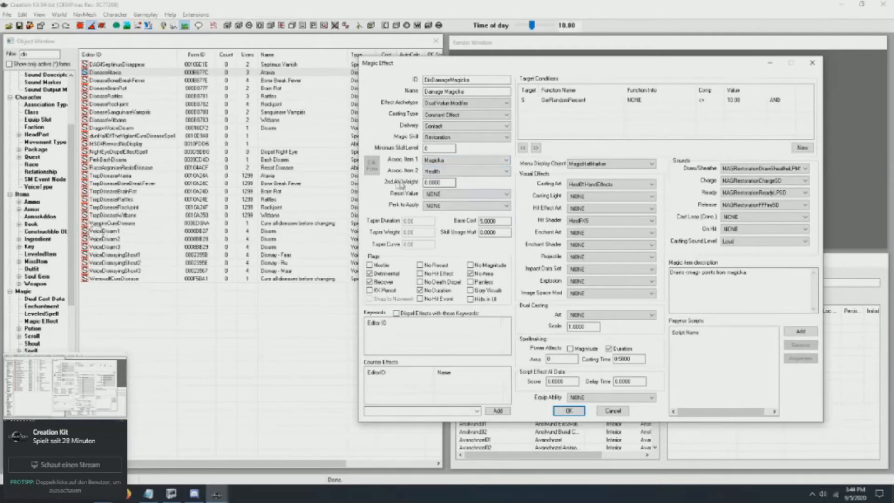
Highlight the 2nd AV Weight of the DisDamageMagicka effect for editing and close the effect without saving.
click(425, 183)
double_click(429, 184)
click(429, 183)
double_click(429, 184)
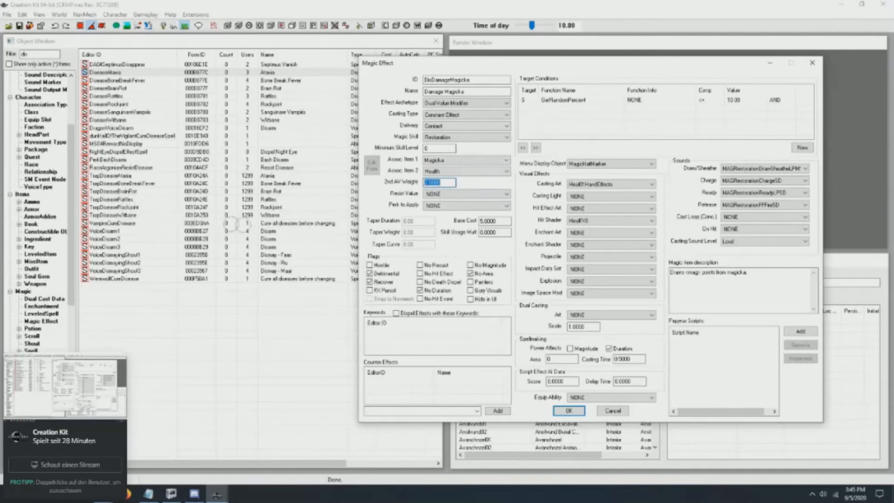
click(428, 183)
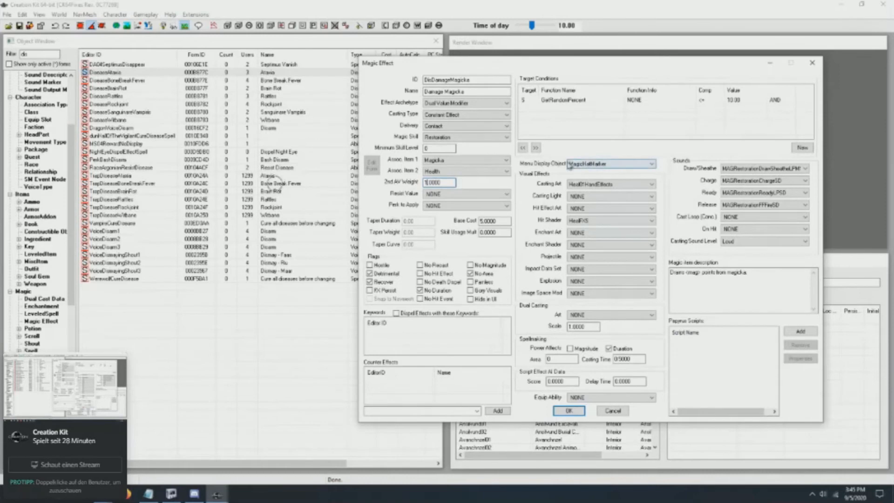
click(812, 62)
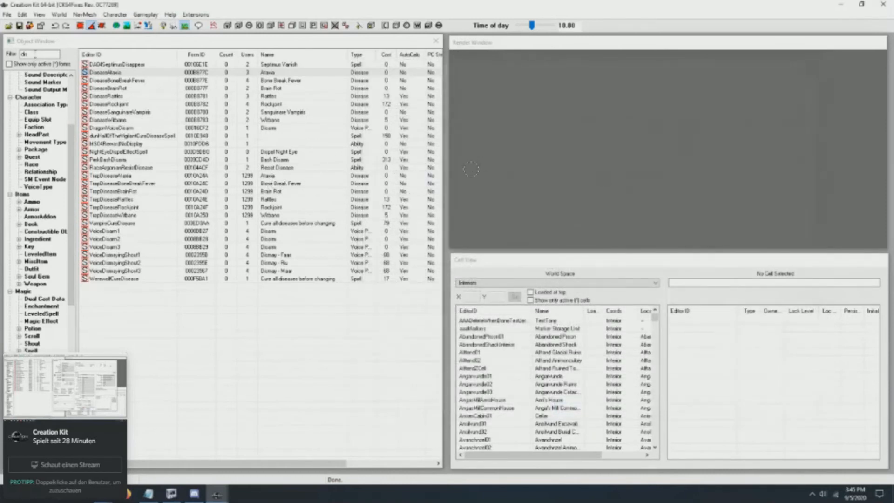
Clear the spell list filter, open the Courage spell to view its effects, and cancel out of it.
key(BackSpace)
key(BackSpace)
key(BackSpace)
scroll(189, 276, down, 20)
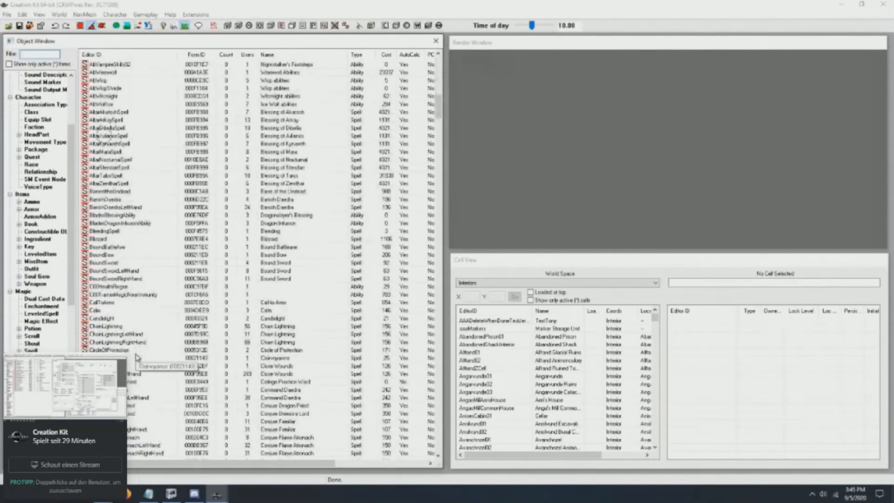
scroll(121, 347, down, 4)
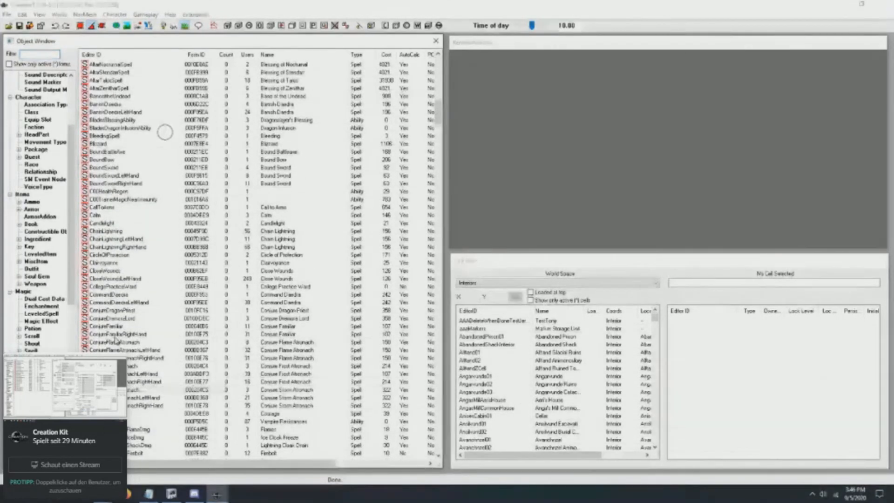
scroll(114, 341, down, 3)
click(107, 343)
double_click(105, 343)
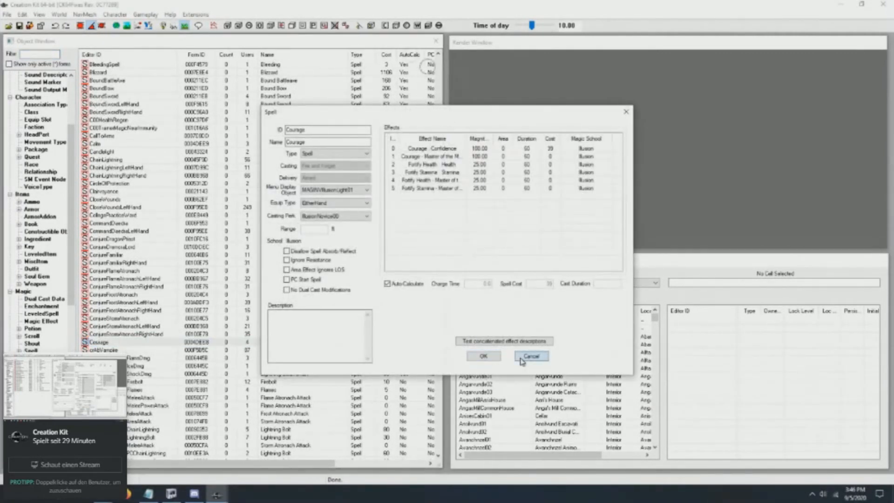
click(521, 361)
Switch to the magic effect list, open the ShockDamageConcAimedPerk effect, and move its window clear of the effect names.
click(41, 321)
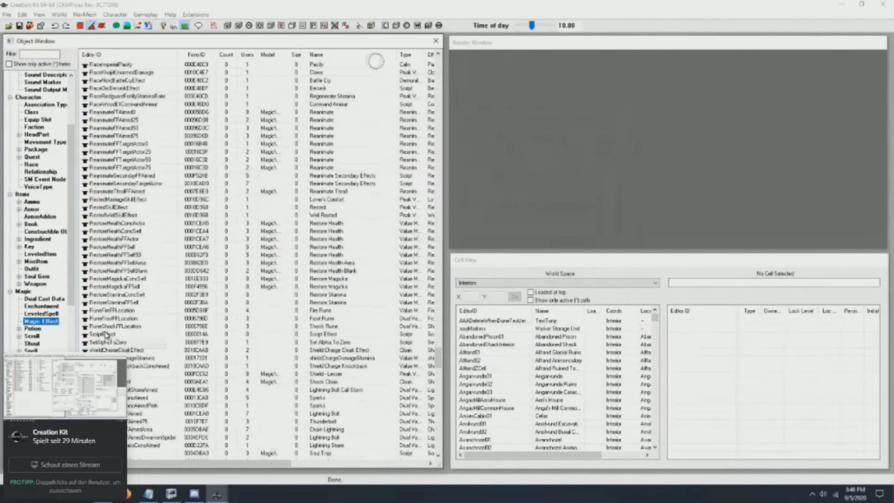
scroll(107, 335, down, 5)
scroll(106, 339, up, 4)
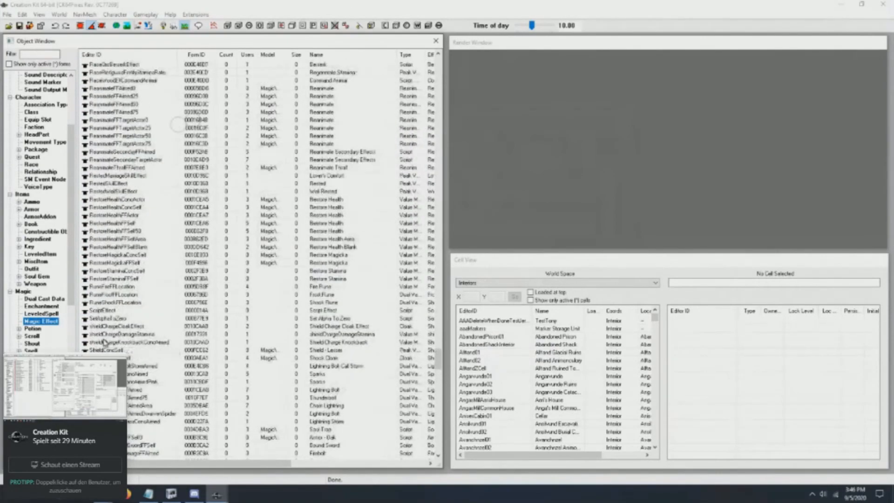
scroll(105, 341, up, 2)
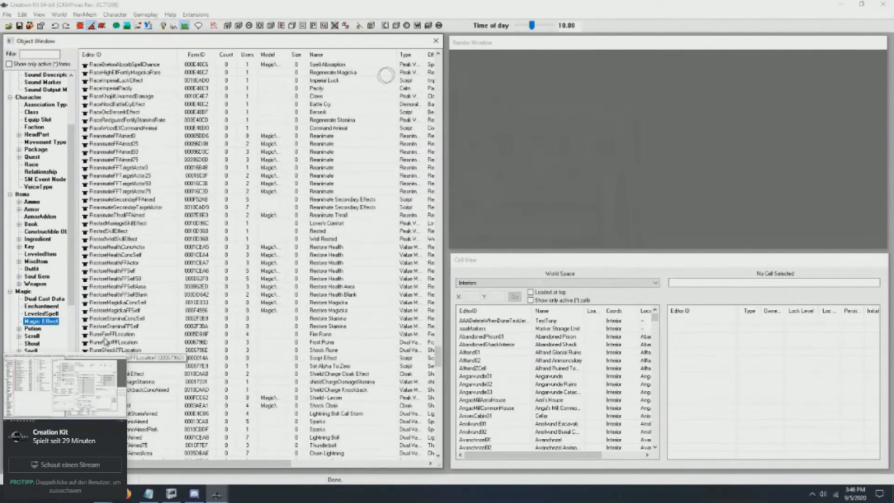
scroll(140, 322, down, 4)
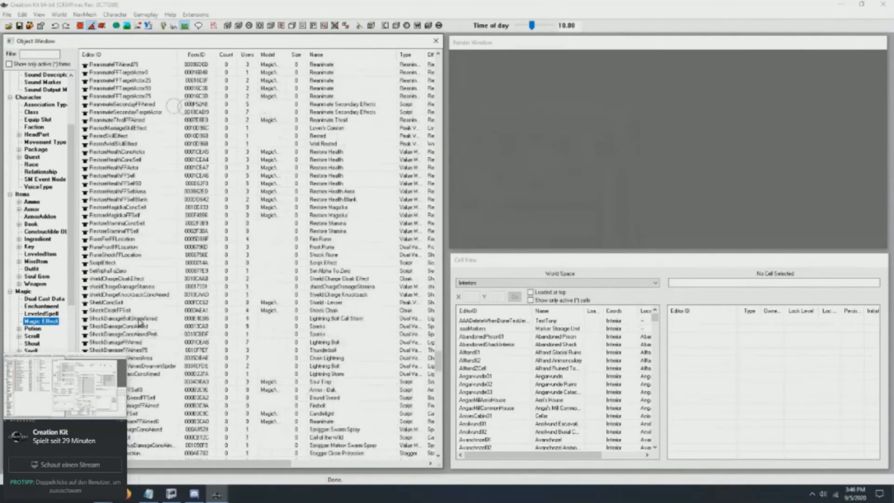
click(113, 336)
double_click(113, 334)
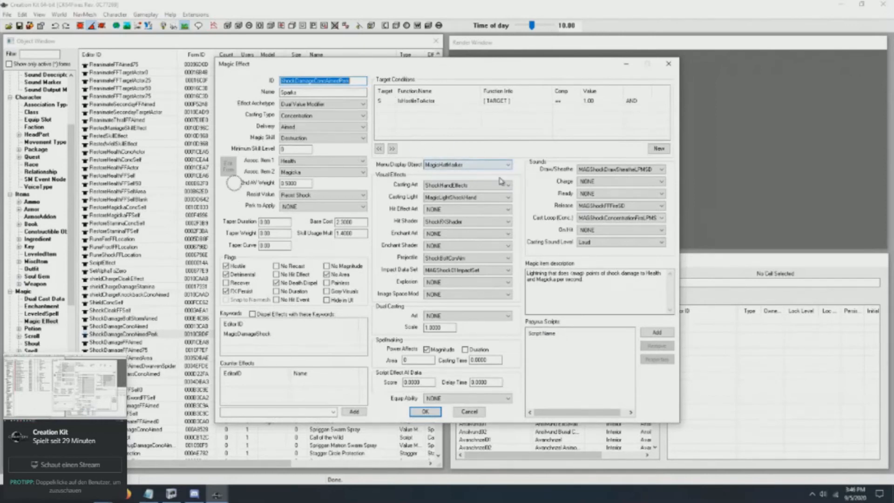
drag(352, 70, 448, 64)
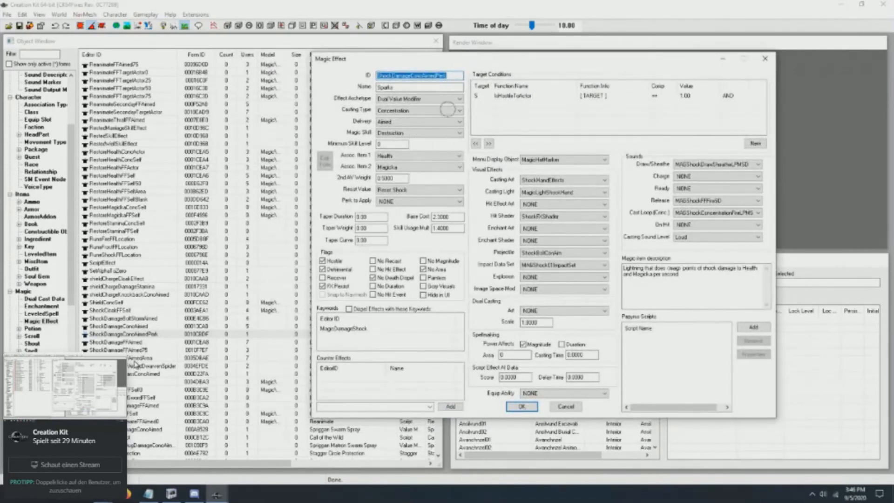
Find and open the SummonStormAtronach effect, review its Summon Creature archetype and associated item, and cancel it.
scroll(134, 364, up, 4)
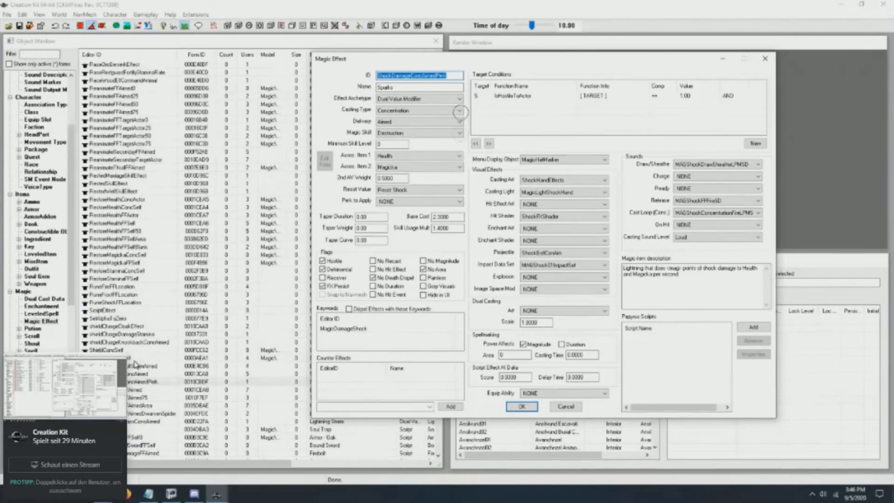
scroll(134, 359, down, 15)
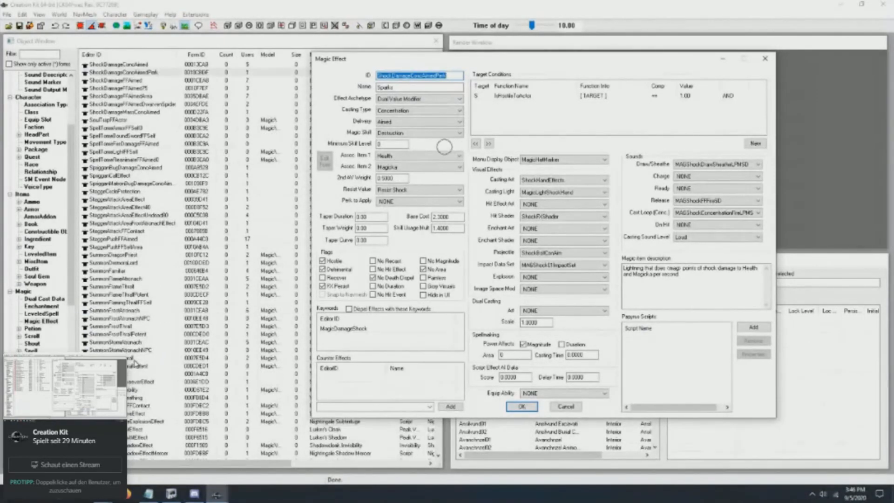
click(131, 343)
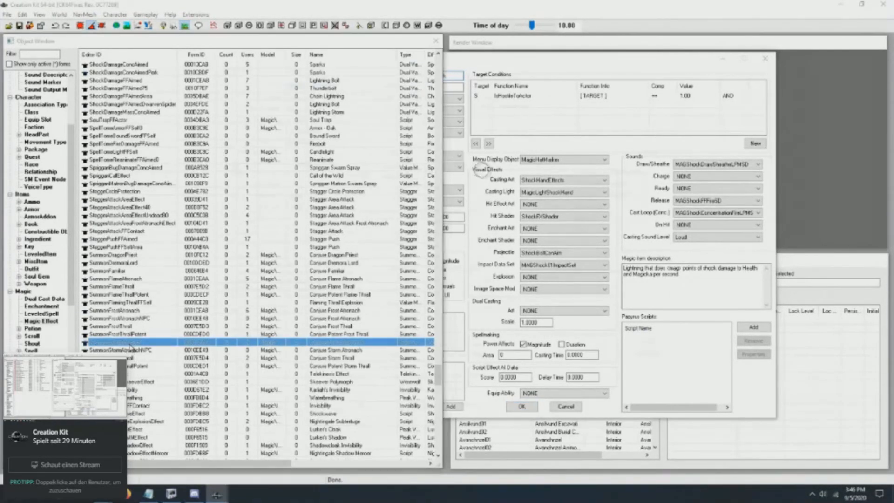
double_click(132, 345)
click(470, 412)
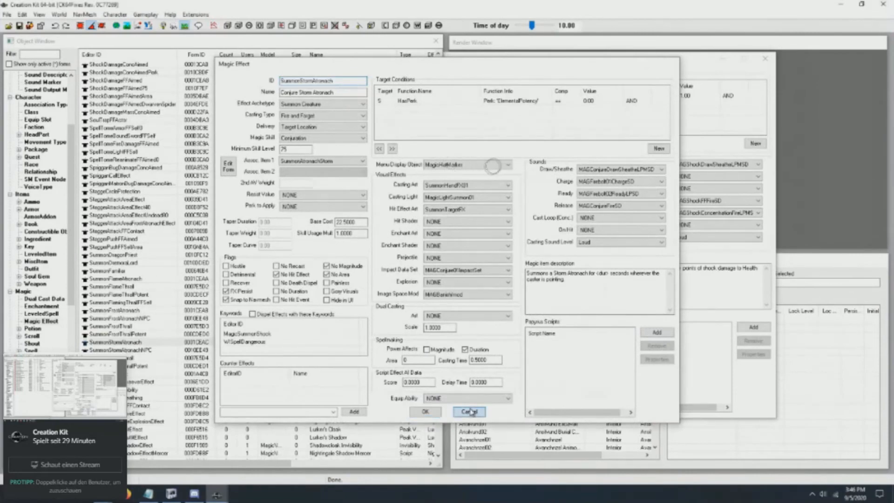
Open the BoundBowFFSelf effect to review its associated weapon, and return to the ShockDamageConcAimedPerk effect.
drag(439, 372, 454, 112)
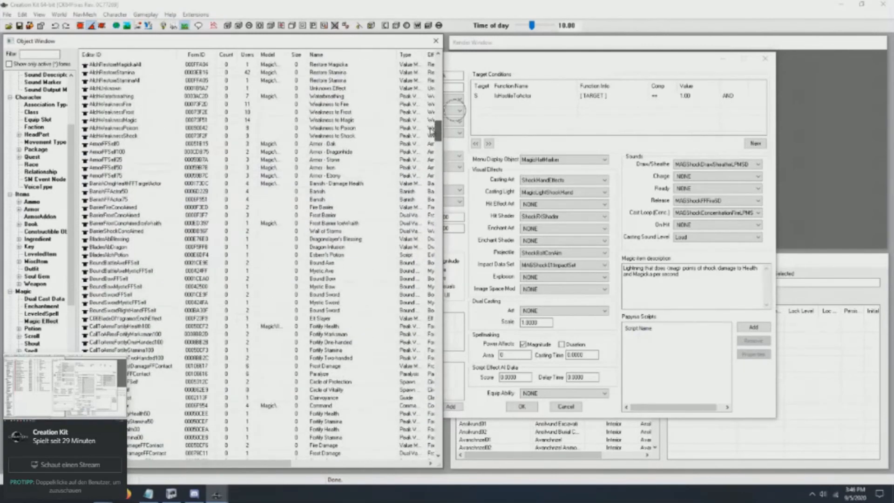
double_click(111, 278)
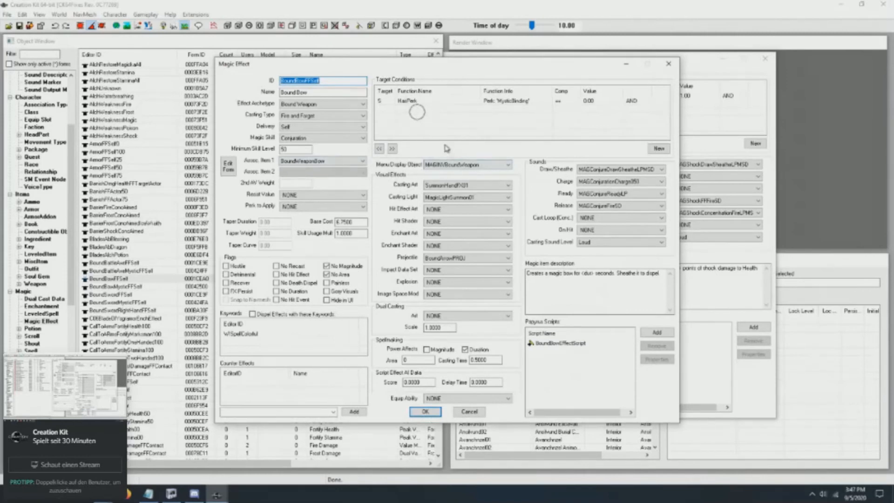
click(693, 67)
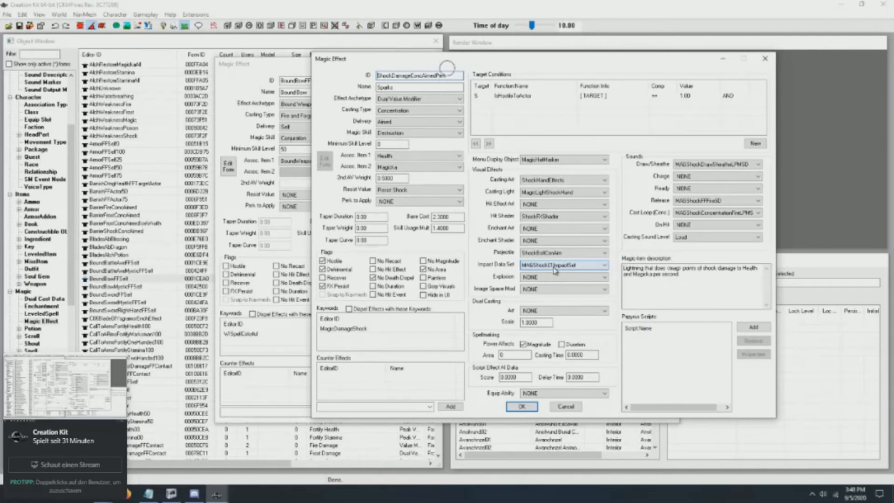
key(super)
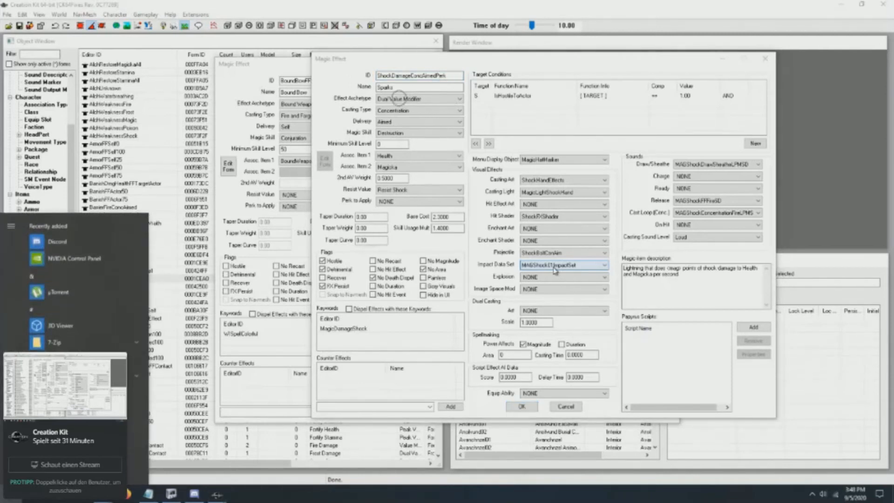
key(super)
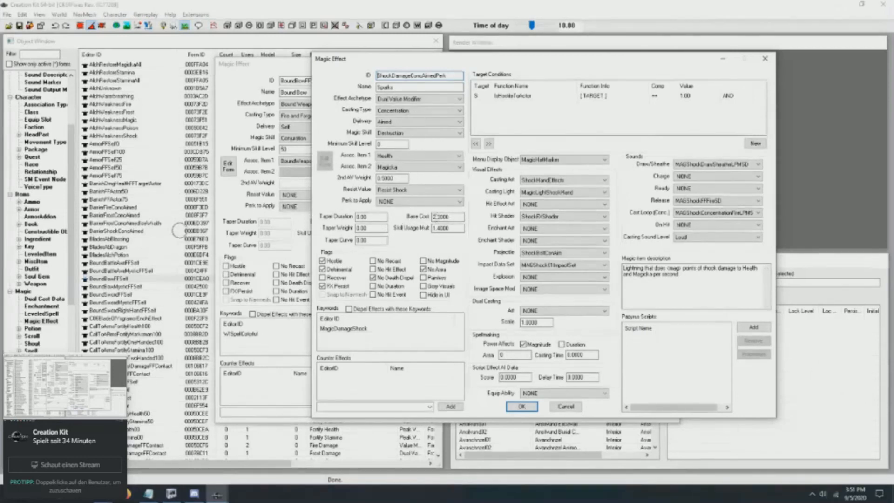
Open the ConjureFlameAtronach spell from the spell list and compare its settings with the ShockDamageConcAimedPerk effect.
drag(492, 64, 516, 59)
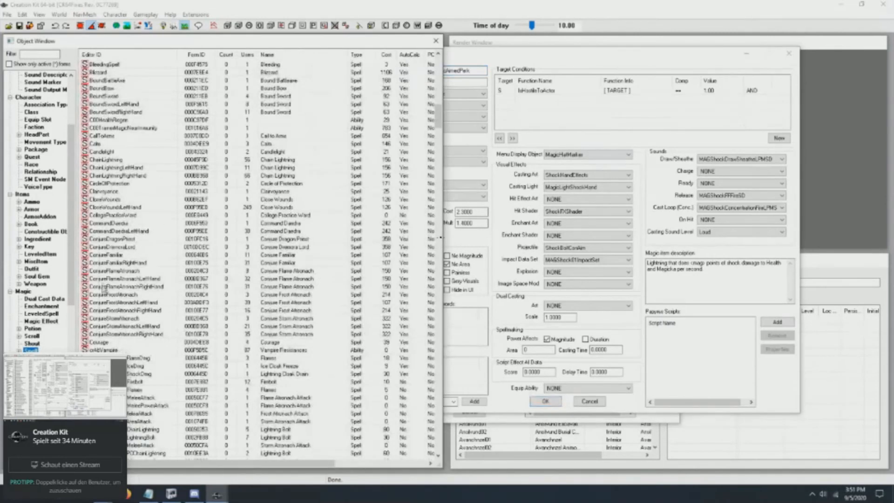
double_click(109, 271)
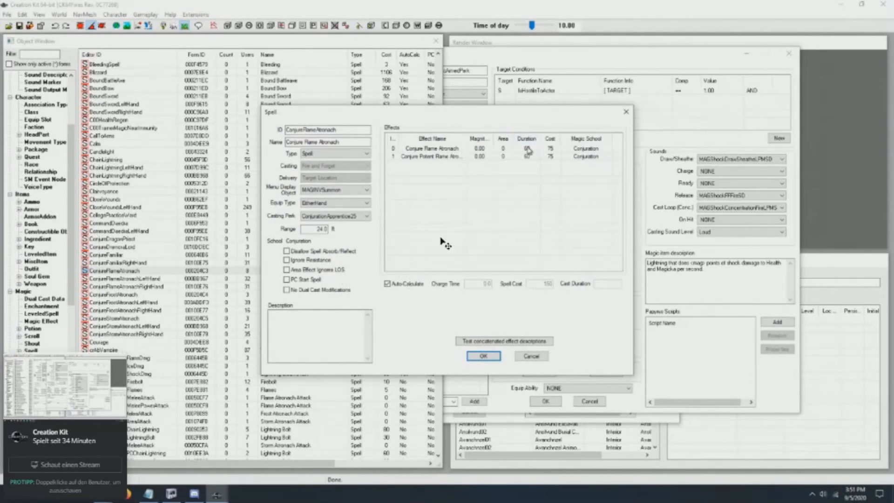
drag(461, 116, 451, 218)
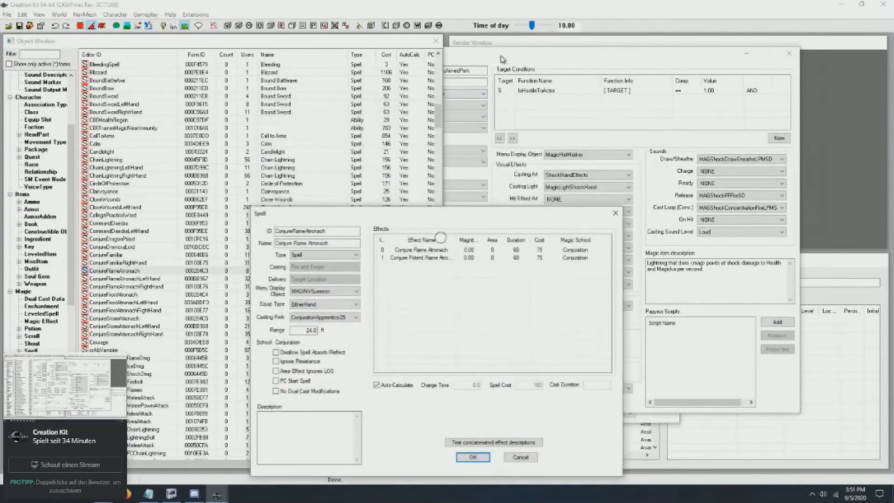
click(475, 206)
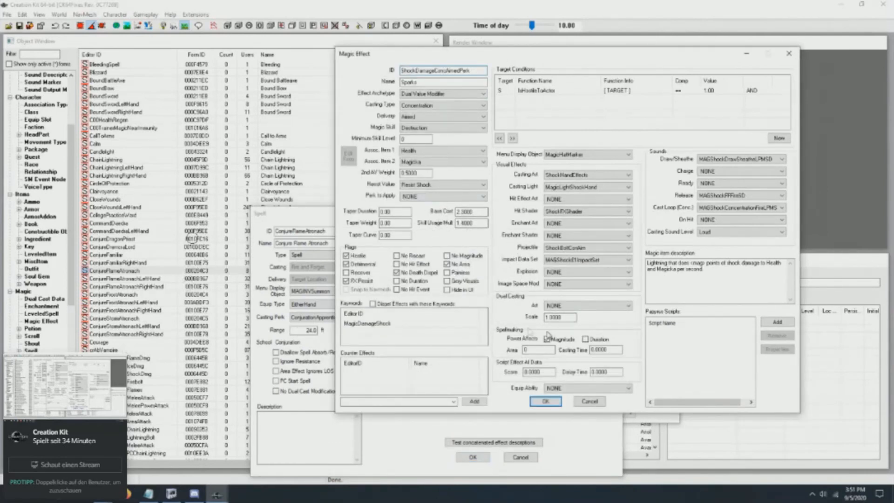
click(294, 228)
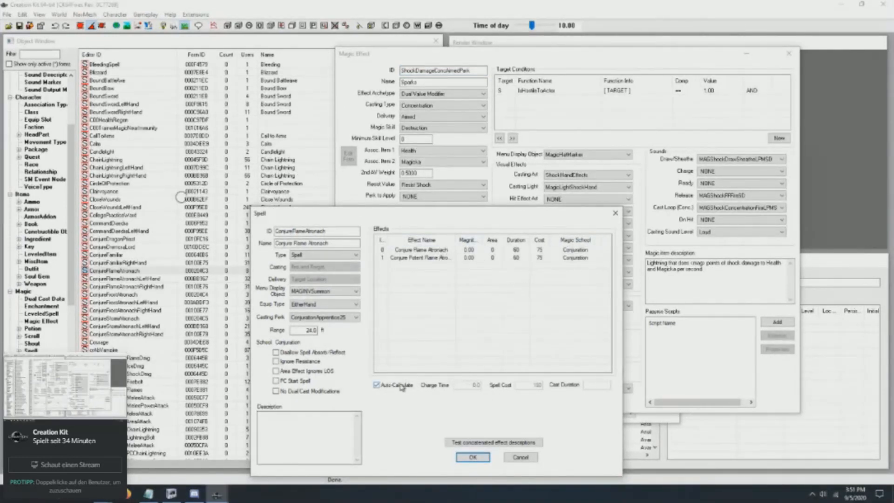
Try turning off Auto-Calculate and entering a manual spell cost for the ConjureFlameAtronach spell, discarding the changes.
click(378, 385)
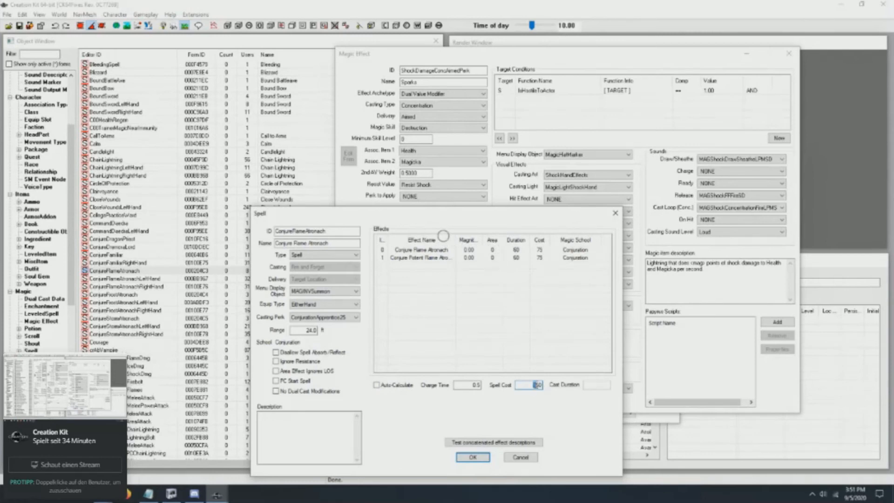
drag(538, 385, 549, 386)
text(50)
click(522, 458)
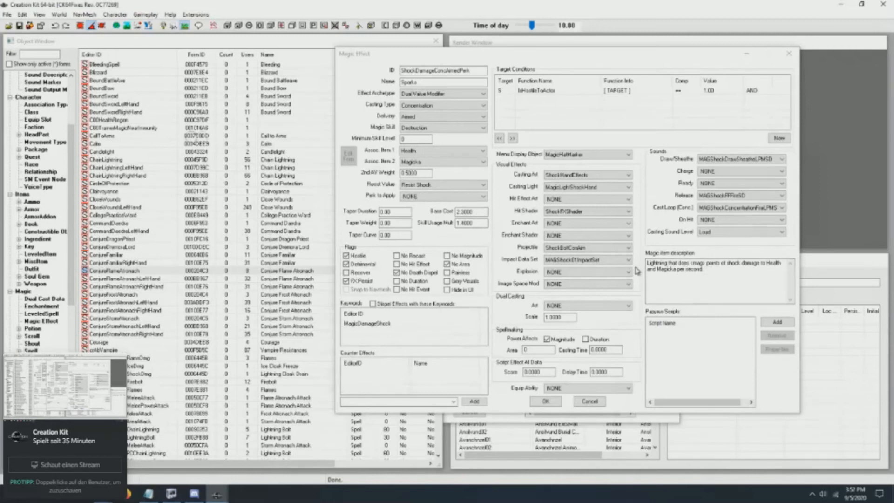
Add the line "<dur> seconds" to the magic item description of the ShockDamageConcAimedPerk effect.
drag(647, 263, 677, 264)
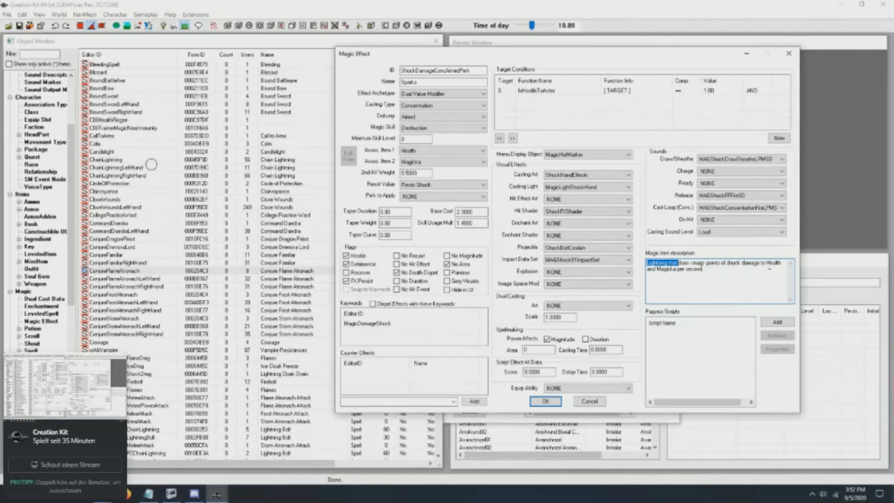
click(726, 273)
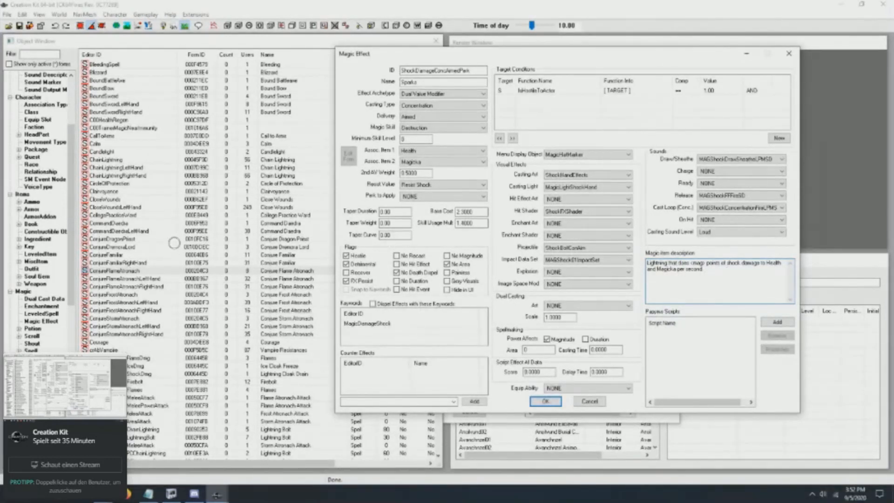
text(<dur> seconds)
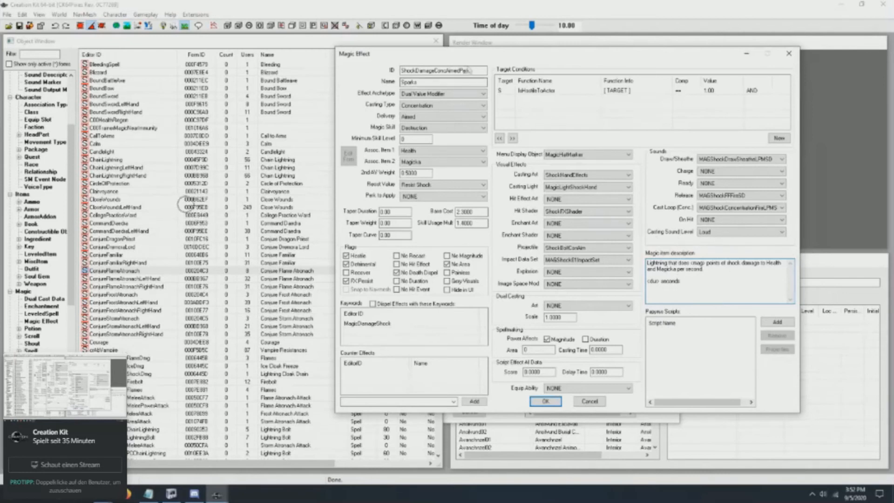
Look through the spell list, open the Invisibility spell and test its concatenated effect descriptions.
double_click(112, 270)
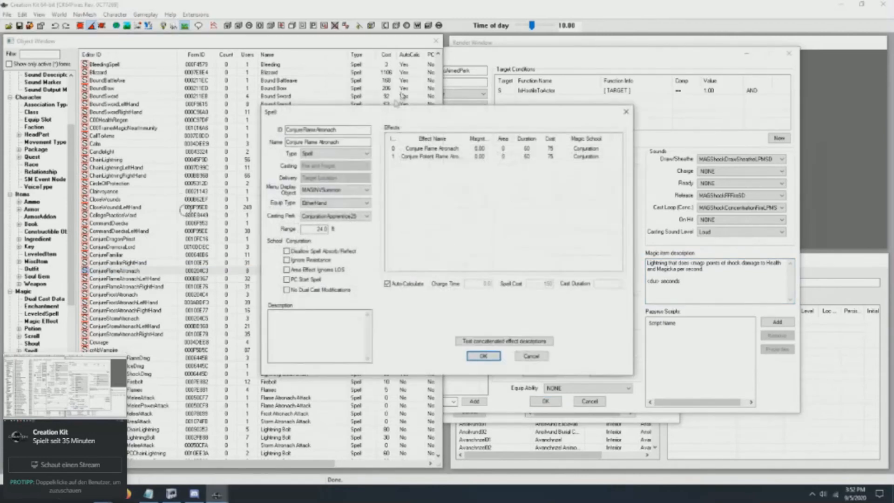
click(627, 112)
scroll(134, 364, down, 6)
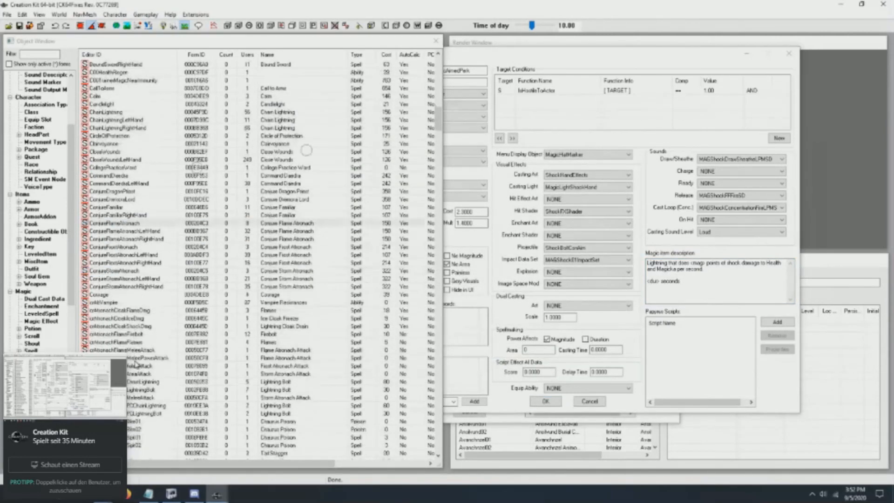
scroll(177, 138, down, 10)
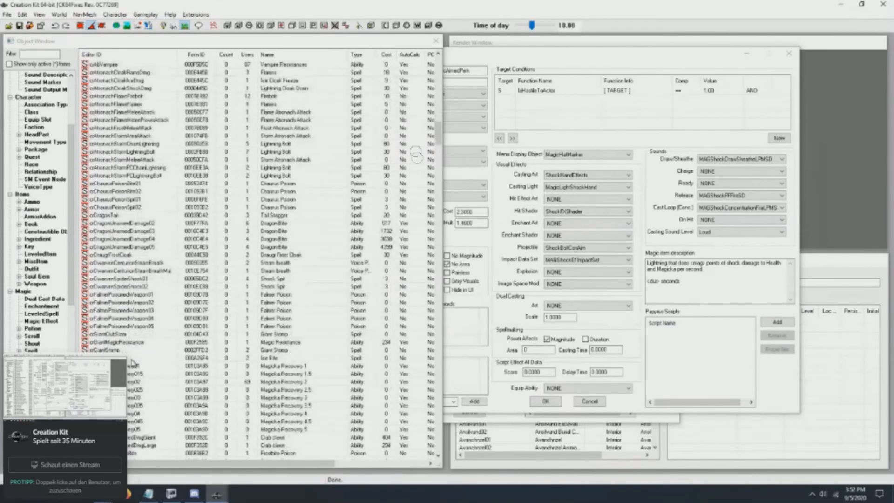
scroll(297, 163, down, 4)
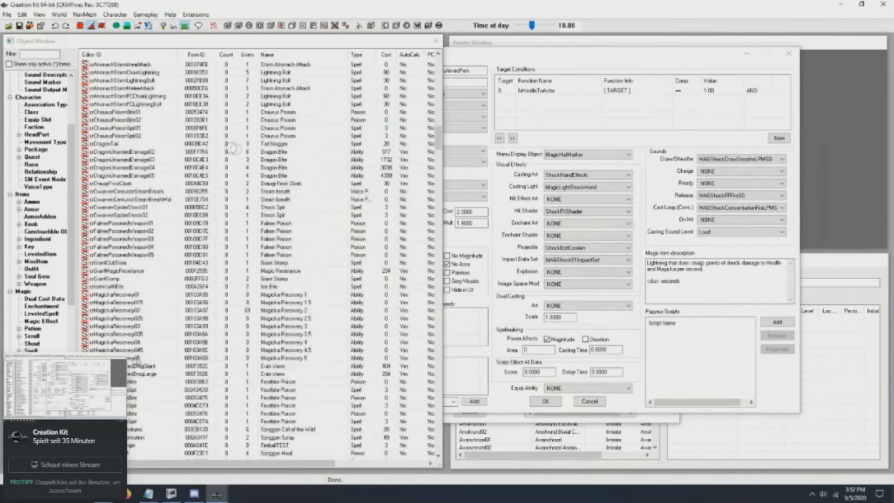
drag(440, 150, 428, 242)
double_click(140, 381)
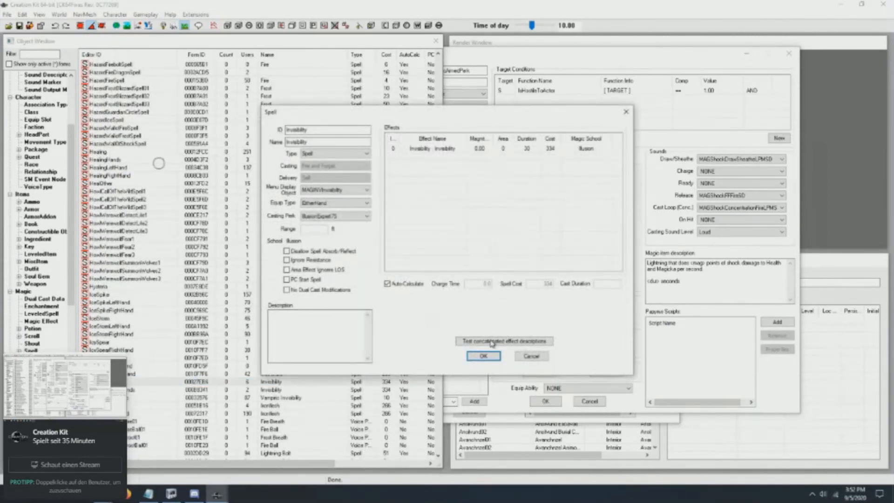
click(493, 344)
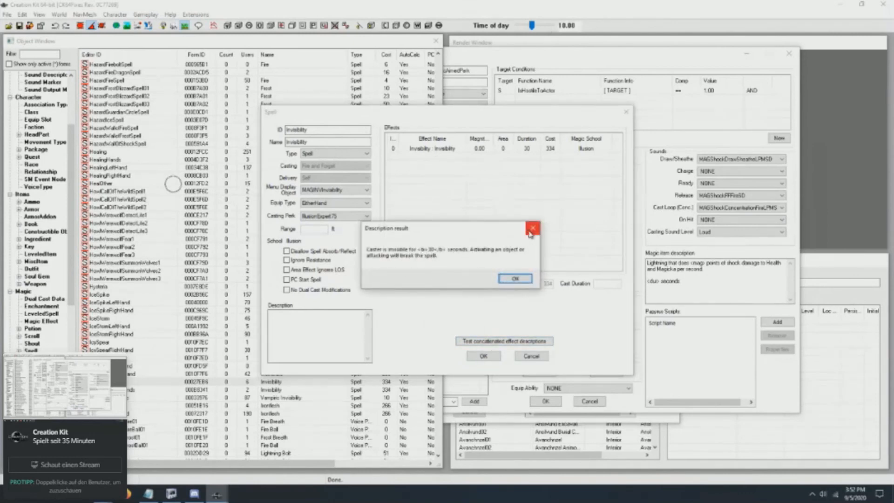
click(515, 278)
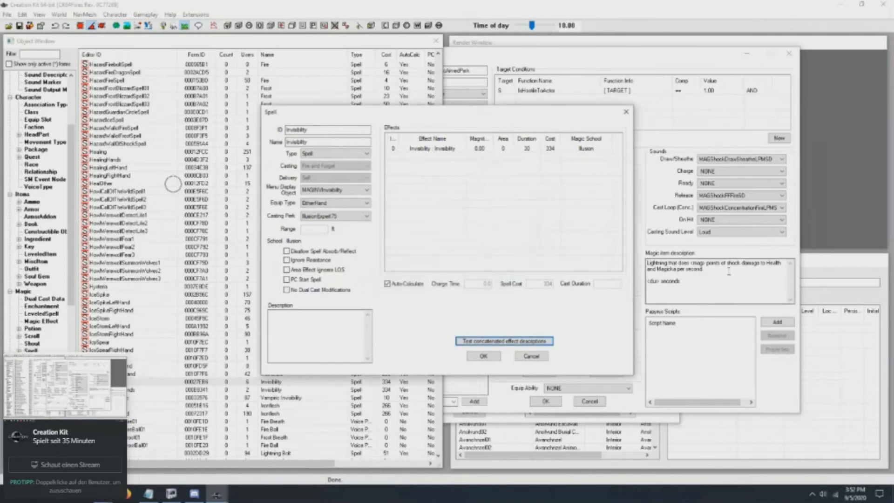
Compare the magic item description of the ShockDamageConcAimedPerk effect with the Description field of the Invisibility spell.
drag(729, 271, 654, 263)
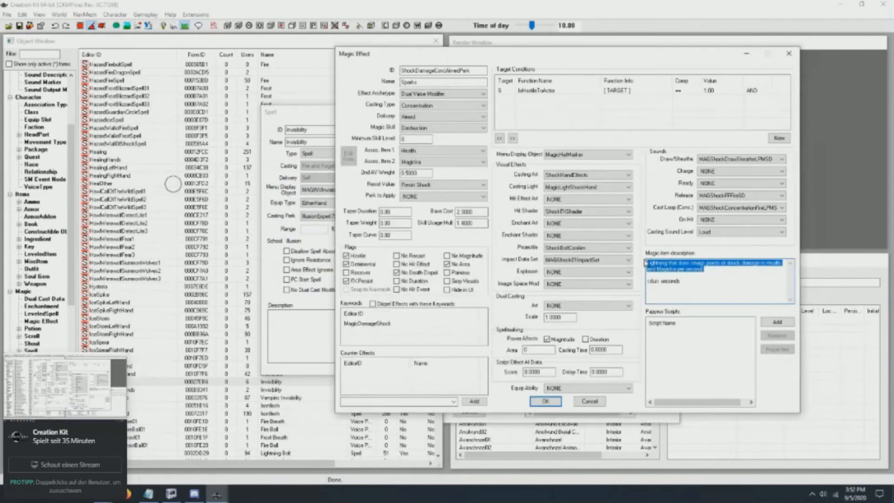
click(294, 298)
click(279, 315)
click(244, 113)
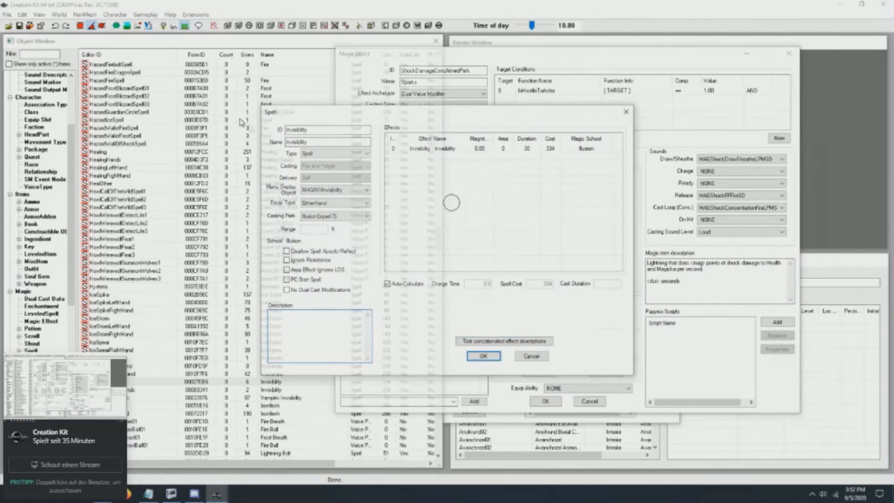
click(450, 123)
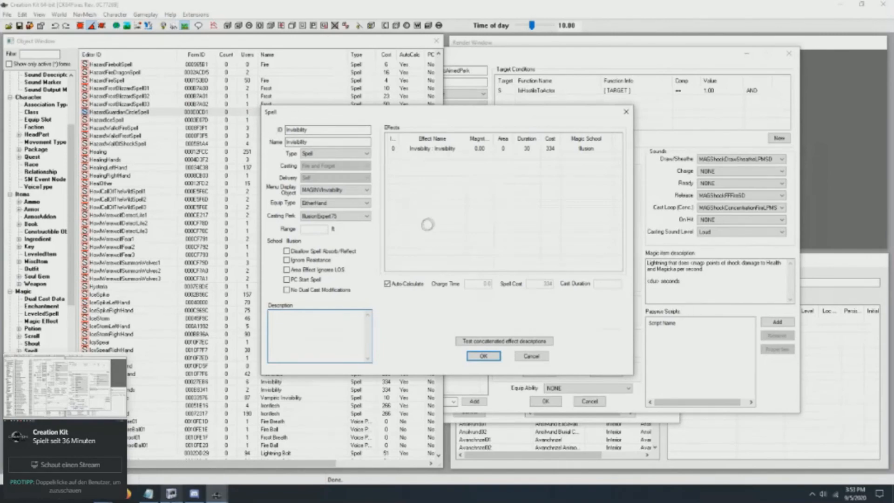
mouse_move(186, 499)
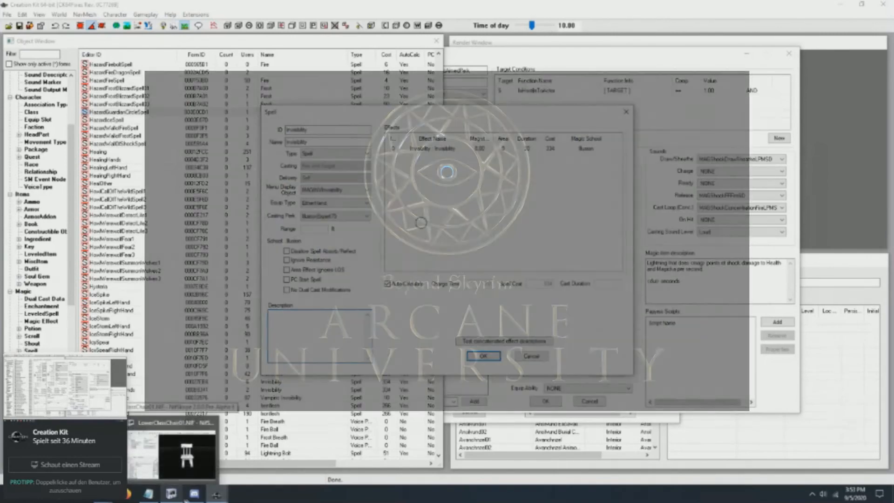
click(187, 500)
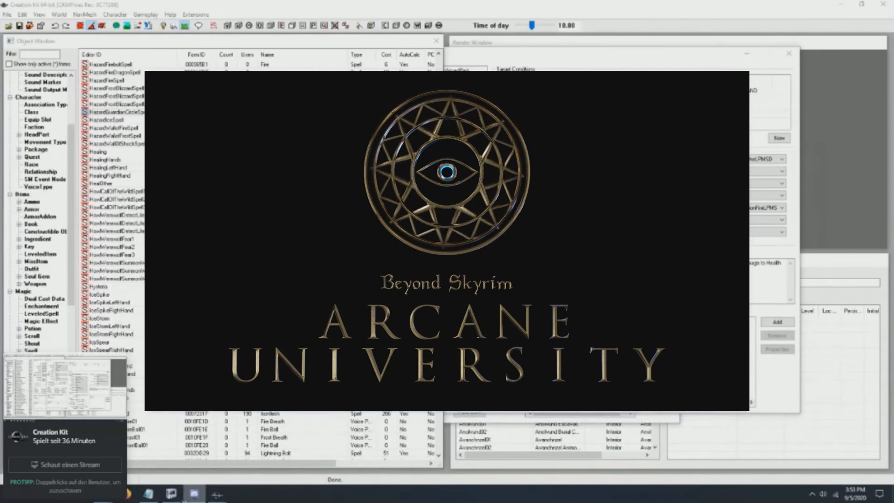
click(170, 495)
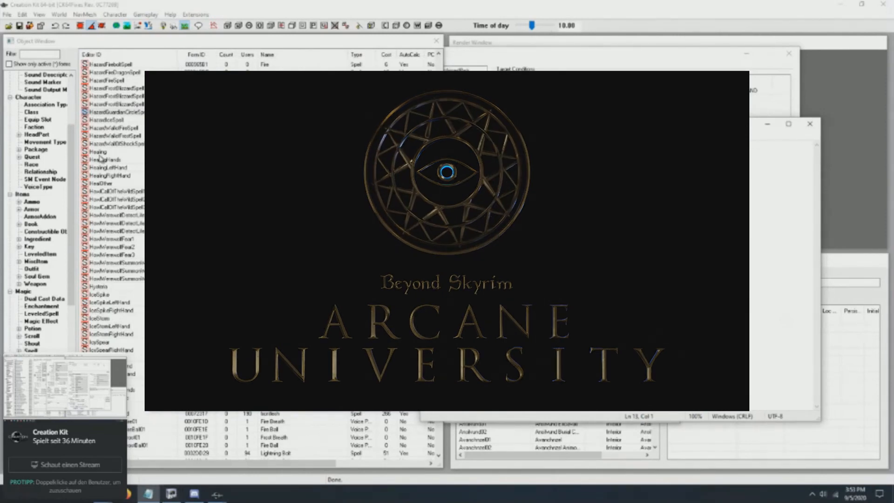
Open the IceSpike spell, review its available equip types and casting perks, and close it without changes.
double_click(101, 295)
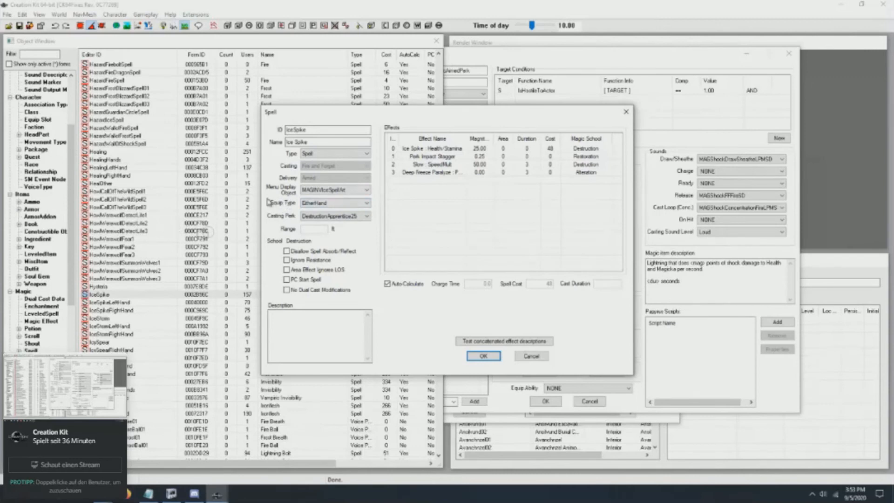
click(368, 205)
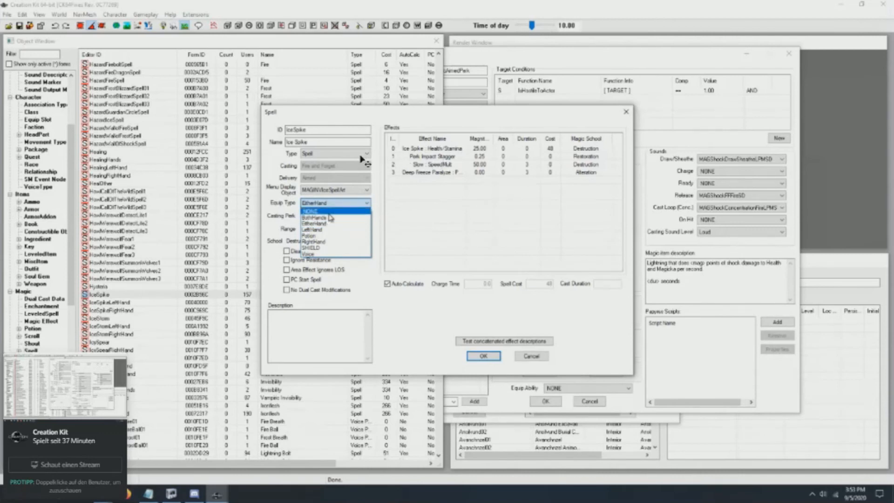
click(361, 206)
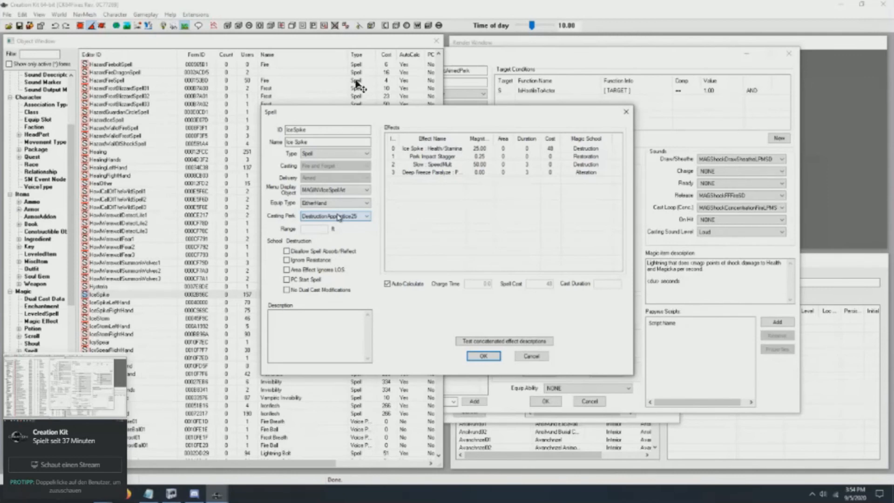
click(366, 217)
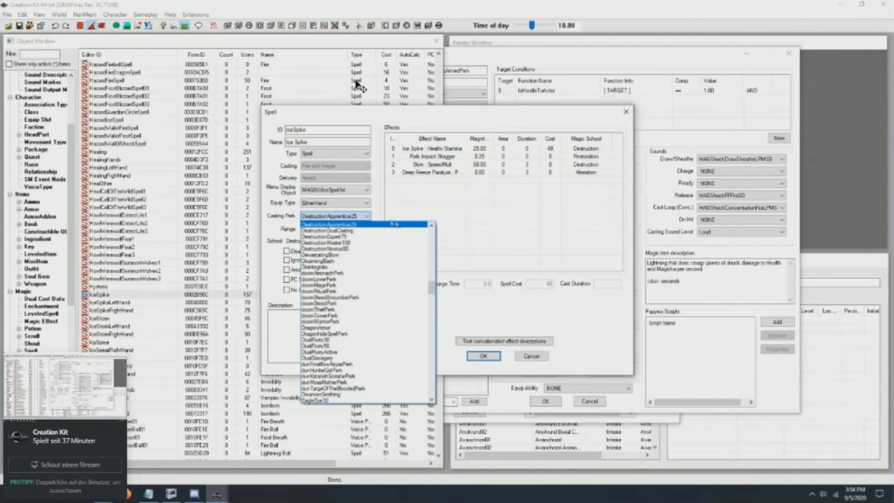
click(368, 218)
click(367, 217)
click(367, 217)
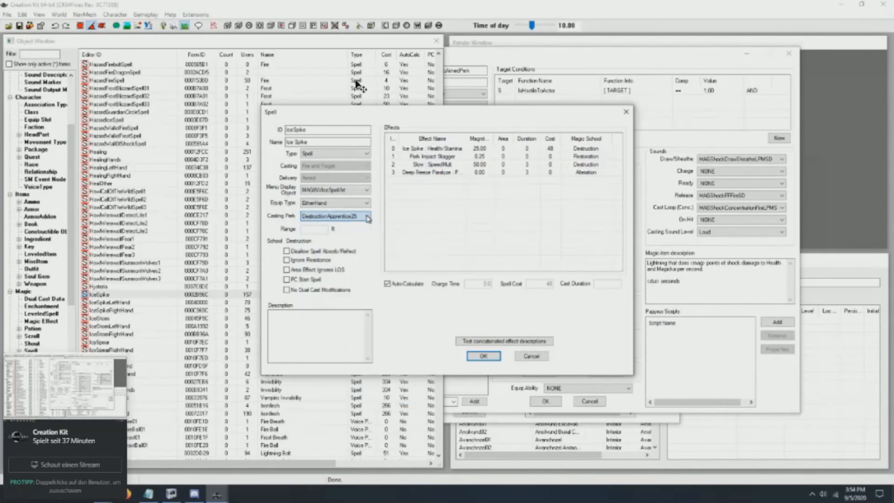
click(532, 357)
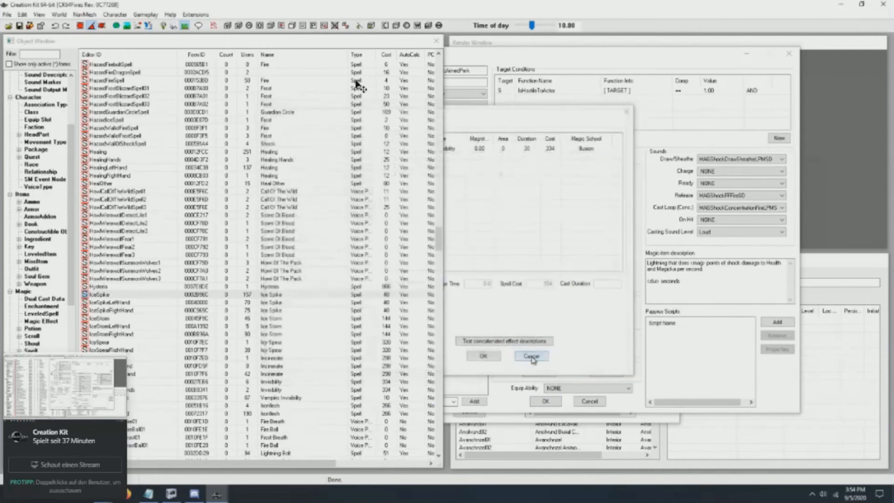
Review the Hysteria spell's equip type and casting perk, and close all open spell and magic effect windows.
double_click(100, 286)
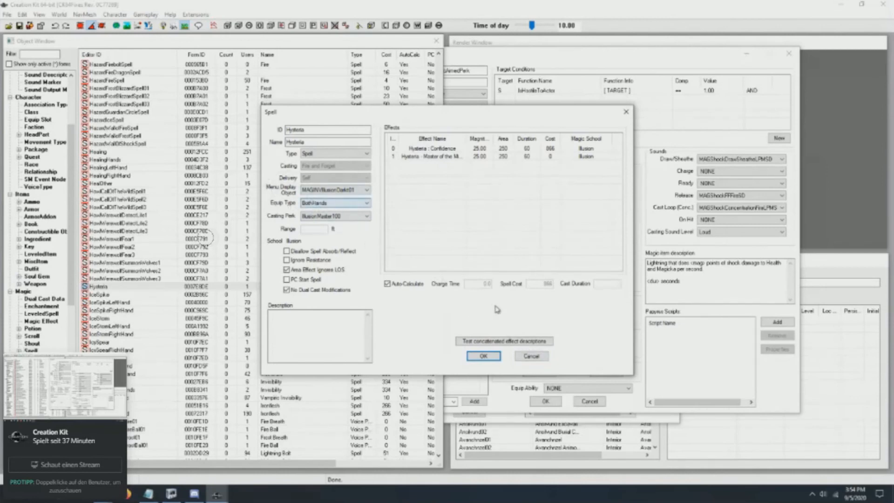
click(531, 357)
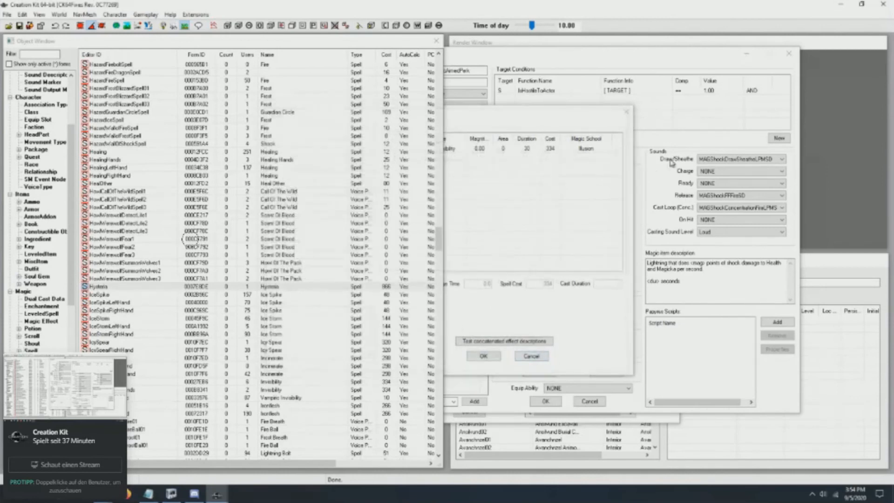
click(623, 114)
click(790, 54)
click(669, 64)
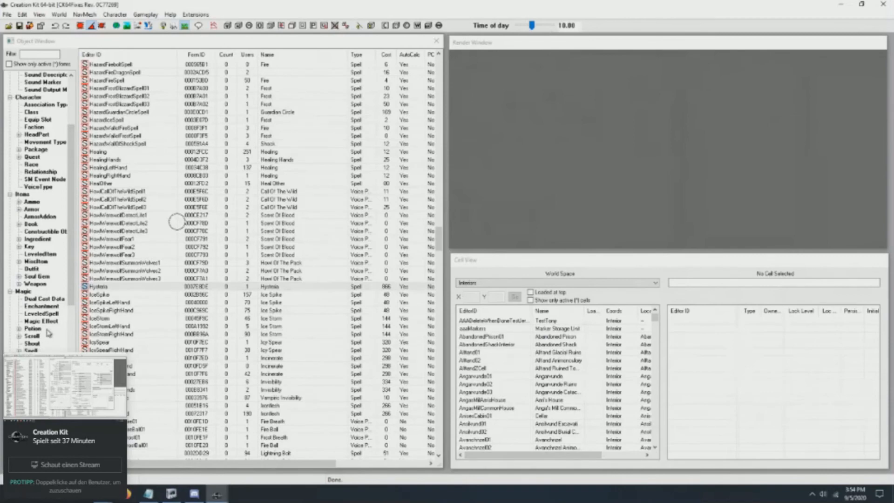
Open the EnchArmorArticulation03 enchantment from the enchantment list.
click(43, 306)
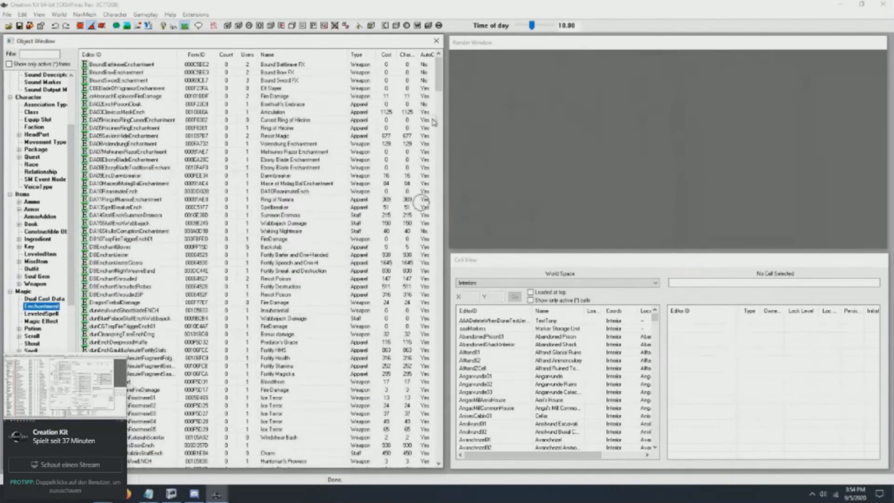
scroll(440, 86, down, 12)
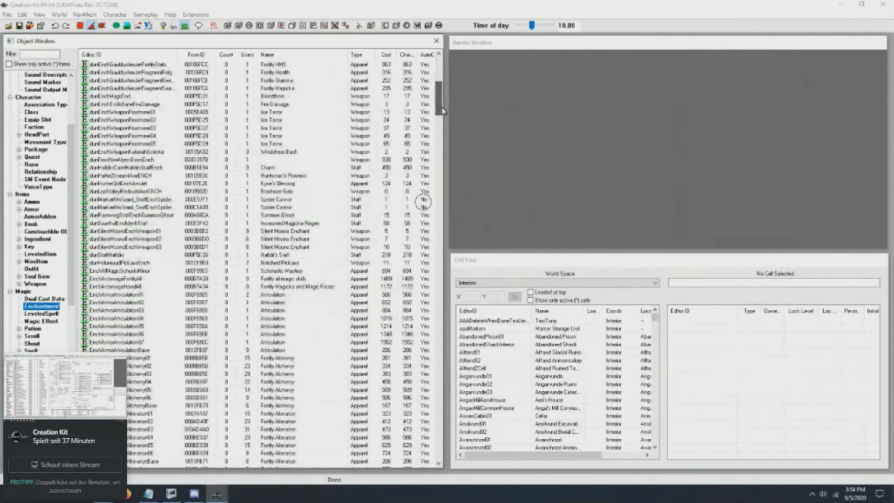
double_click(116, 311)
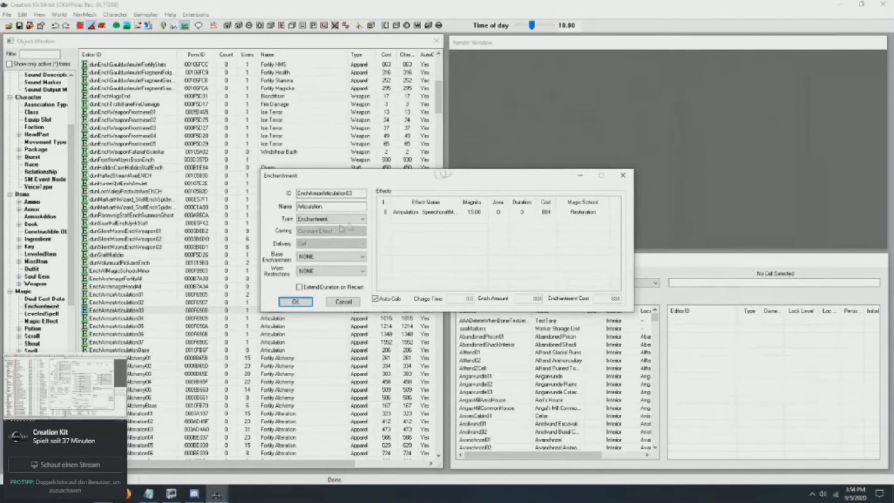
Delete the Articulation effect from EnchArmorArticulation03 to examine its casting and delivery settings, and discard the changes.
click(409, 212)
key(Delete)
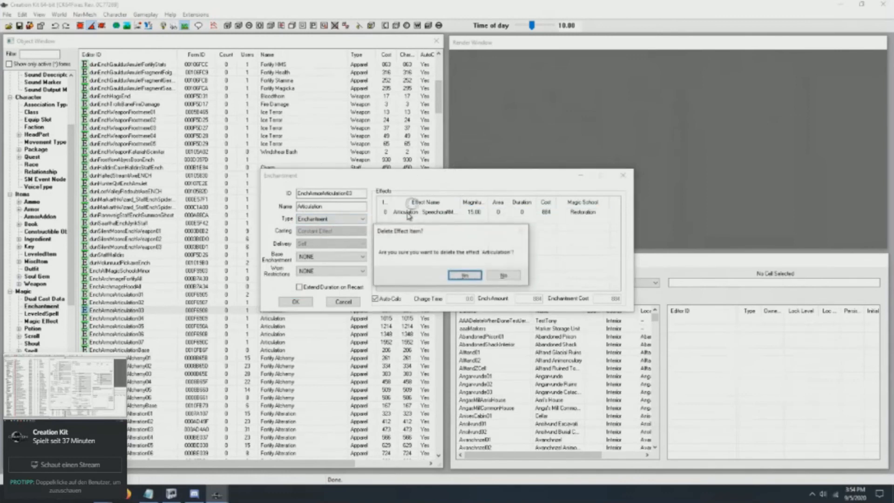
click(465, 276)
click(365, 231)
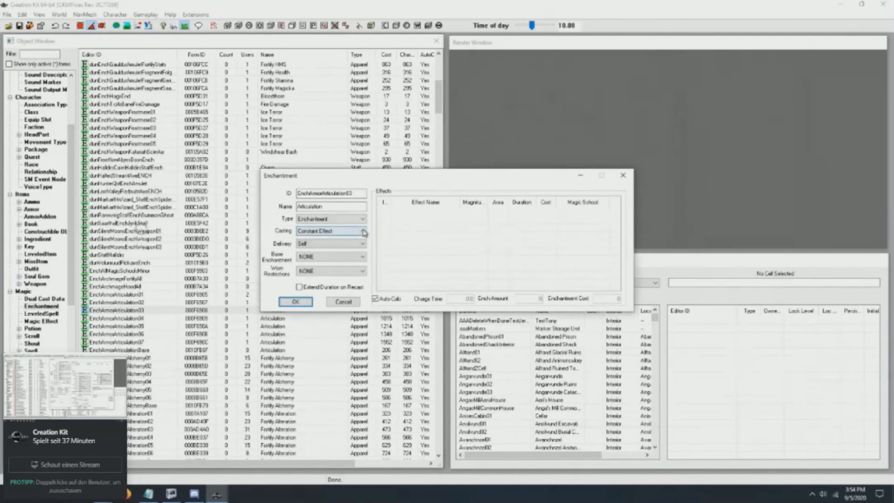
click(364, 232)
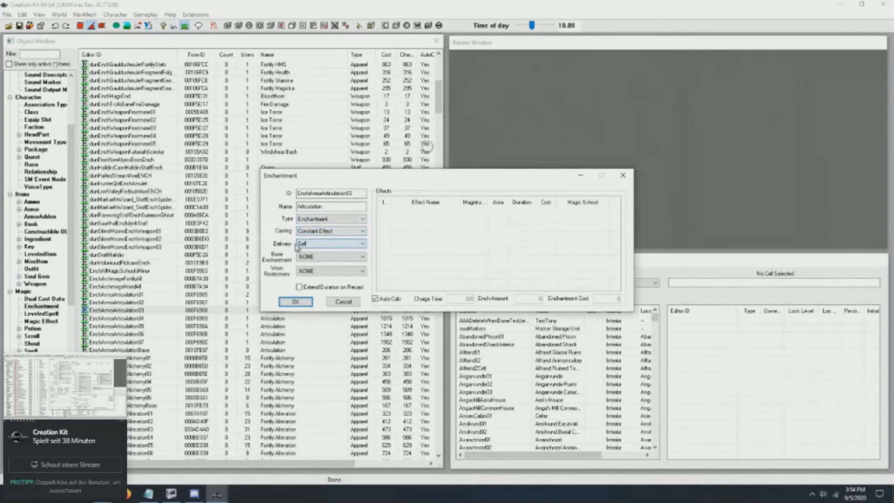
click(333, 303)
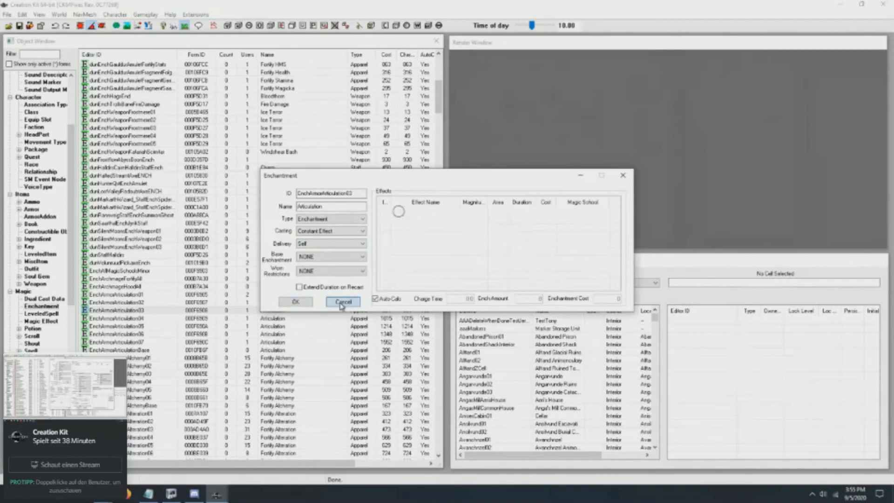
Open the EnchWeaponStaminaDamage04 enchantment, review its base enchantment and effect magnitude, and close it without changes.
drag(441, 111, 452, 251)
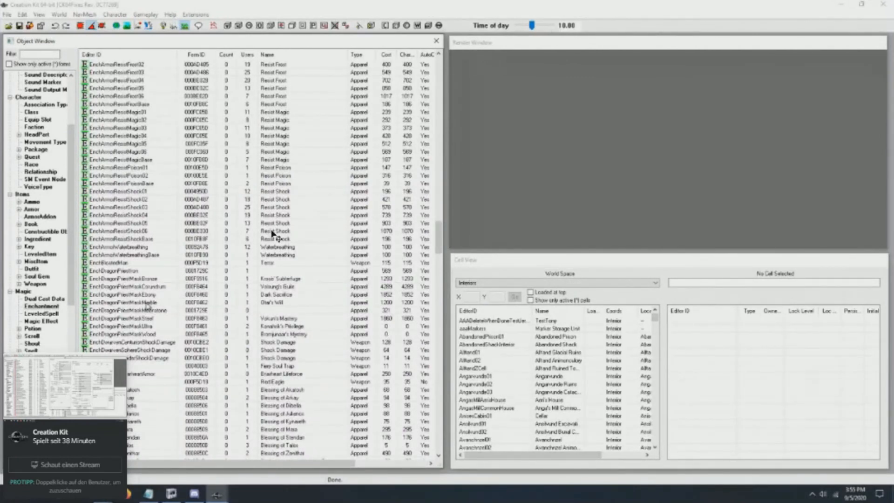
drag(443, 244, 441, 354)
double_click(135, 319)
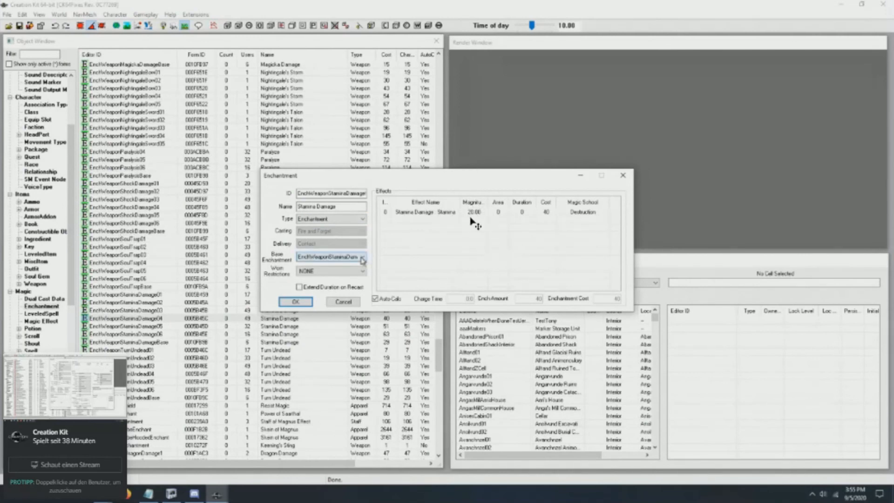
click(343, 302)
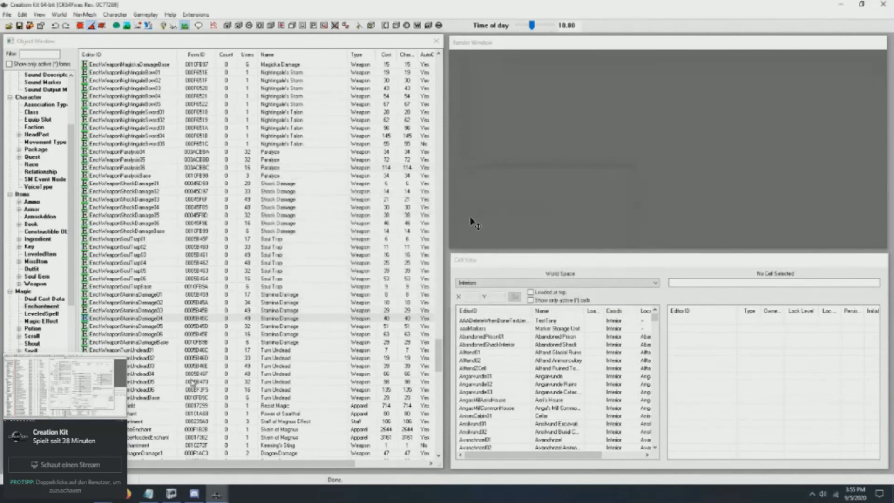
Open the StaffEnchTurnUndead enchantment, review its staff enchantment type and effects, and close it without changes.
scroll(190, 381, down, 15)
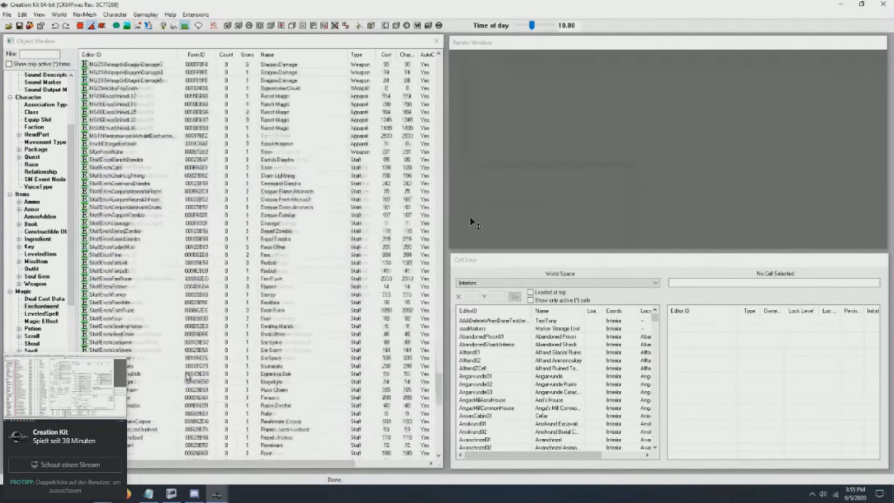
scroll(187, 377, down, 2)
double_click(126, 343)
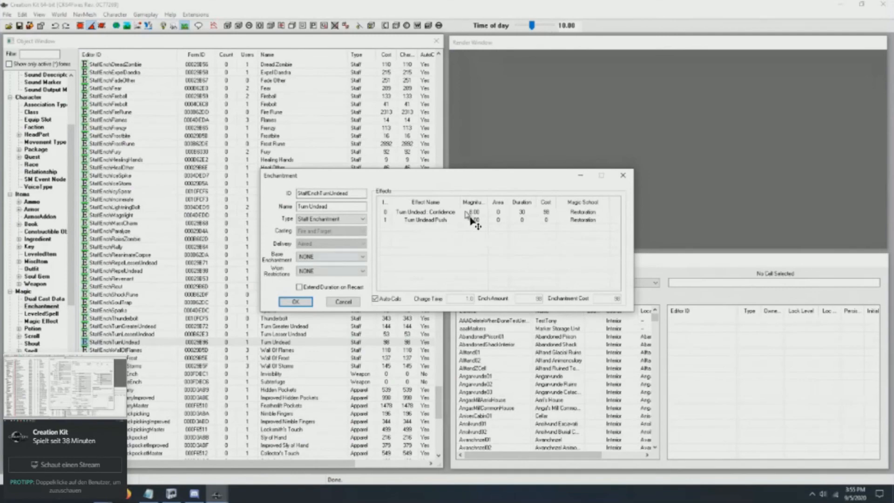
click(356, 303)
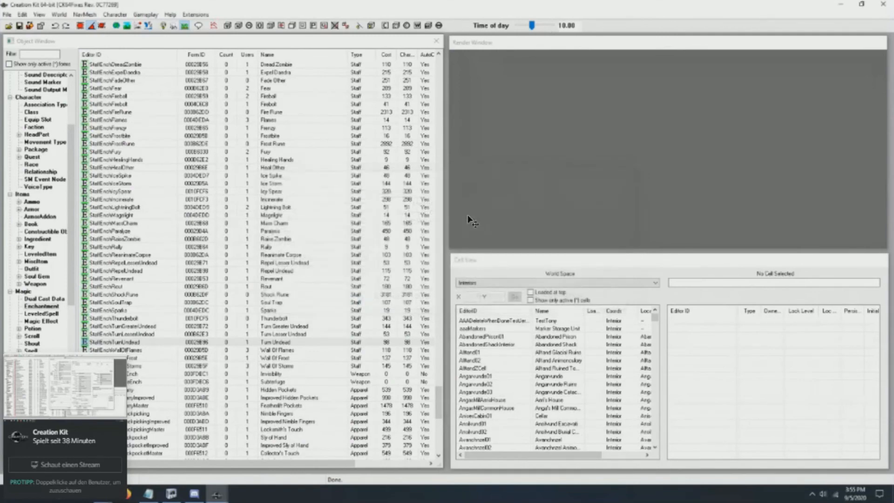
Browse the potion list to examine the range of poison, food, fortify, resist and restore entries.
drag(439, 401, 450, 89)
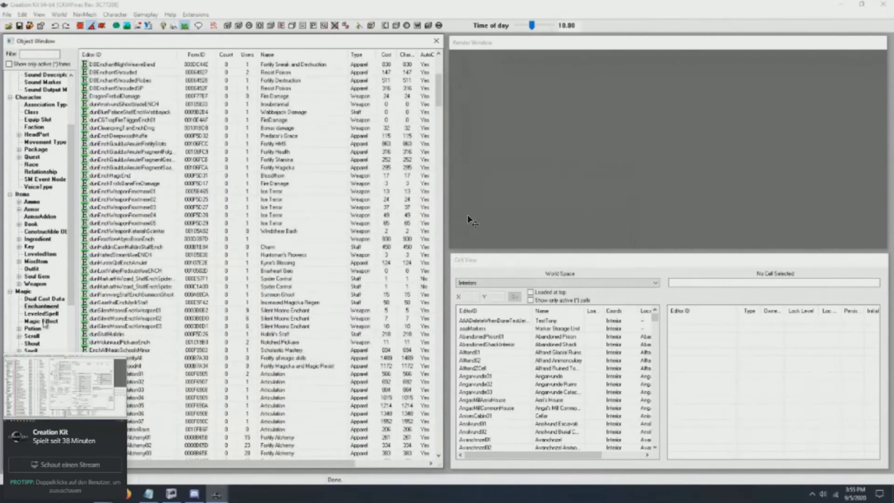
click(32, 329)
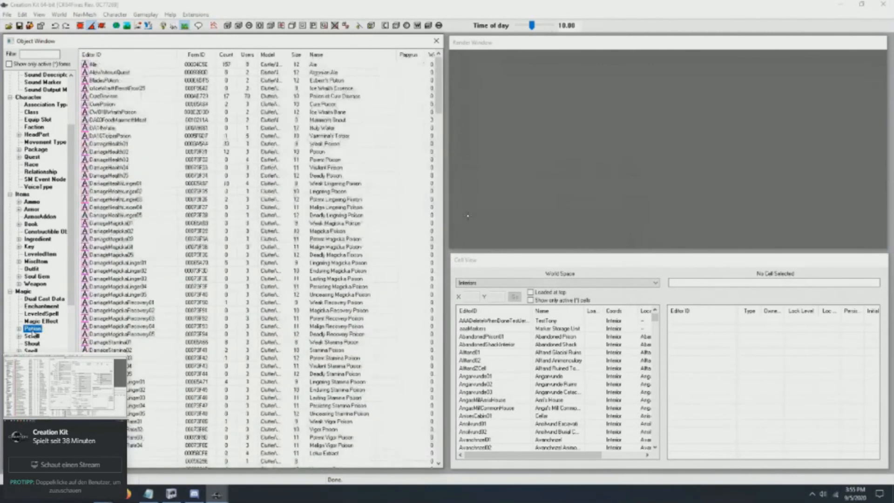
scroll(156, 269, down, 12)
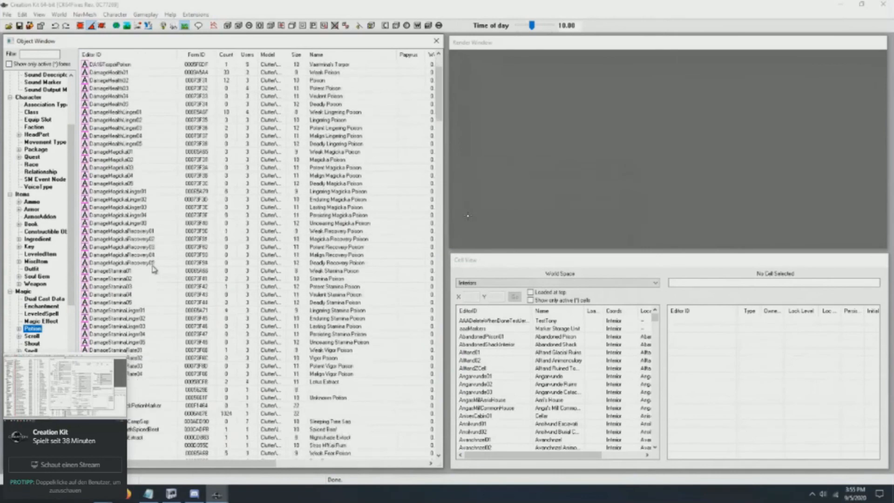
scroll(153, 269, down, 7)
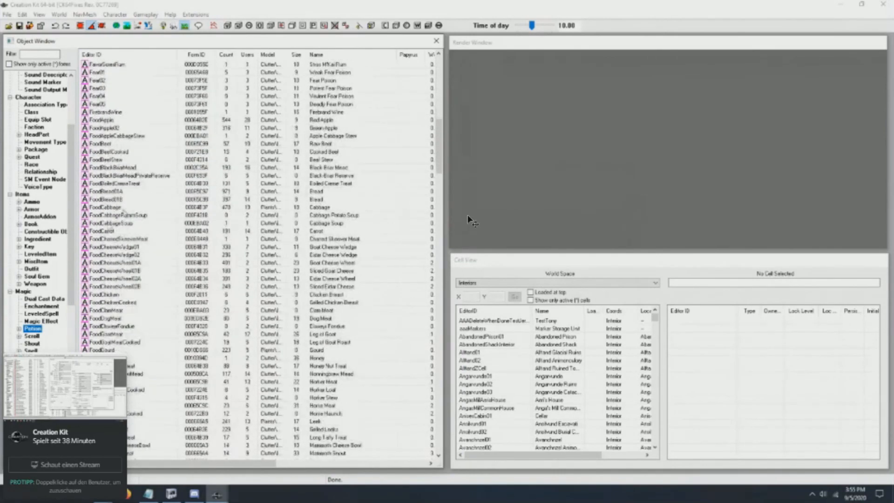
scroll(120, 344, down, 19)
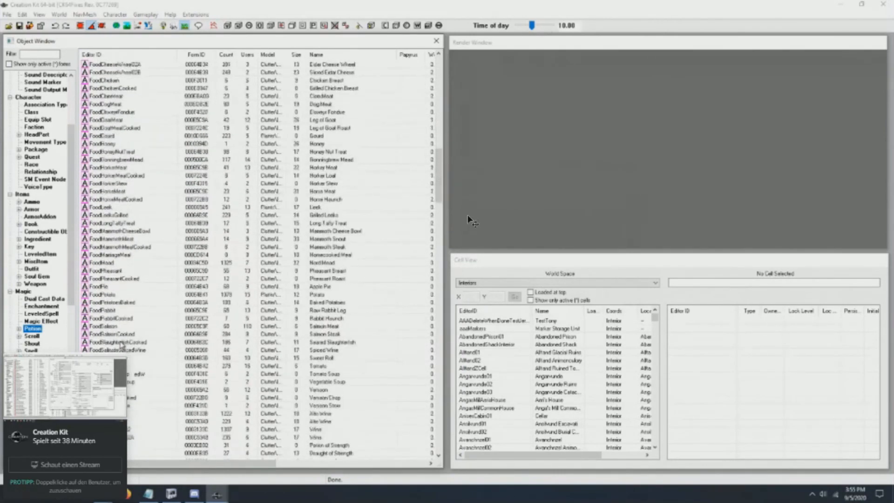
scroll(122, 344, down, 6)
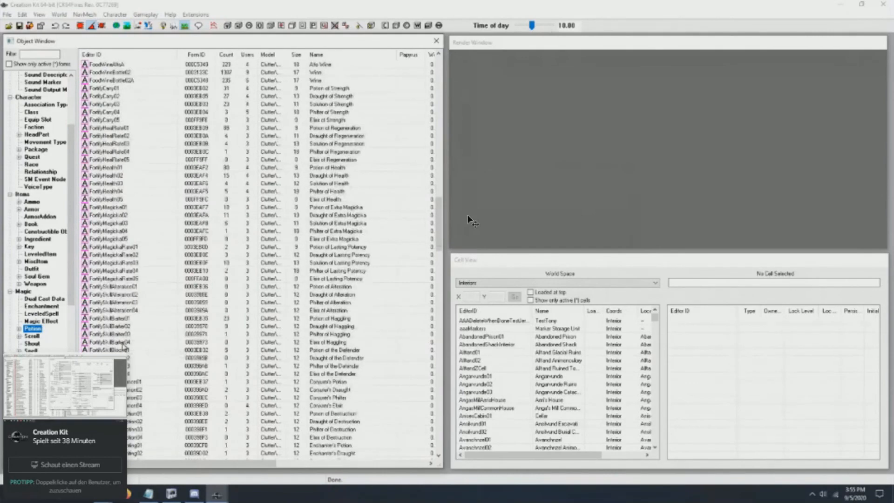
scroll(125, 349, down, 20)
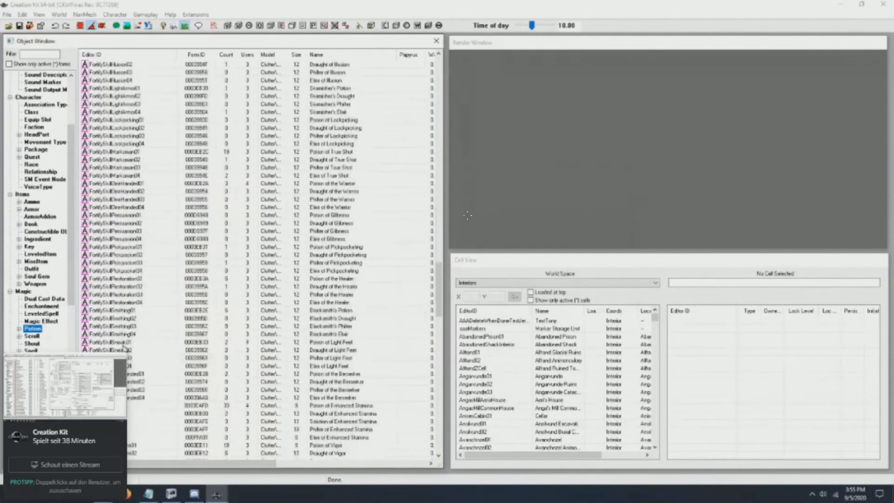
scroll(125, 349, down, 20)
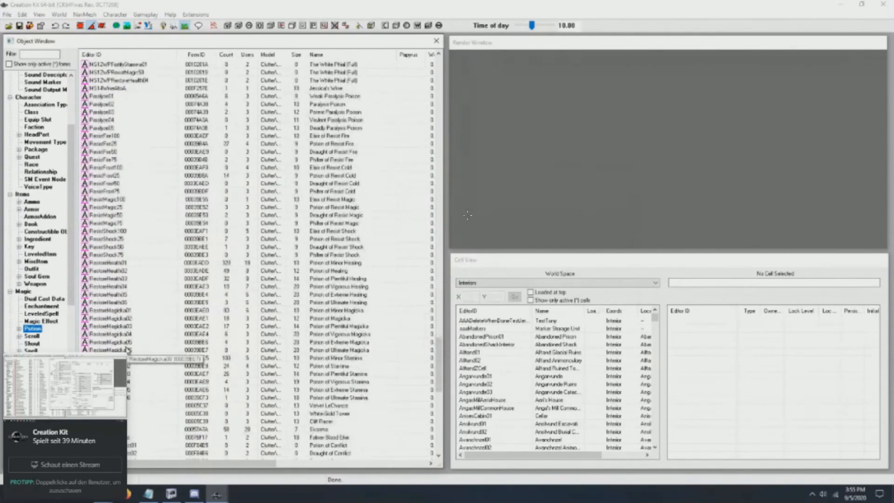
drag(439, 366, 458, 78)
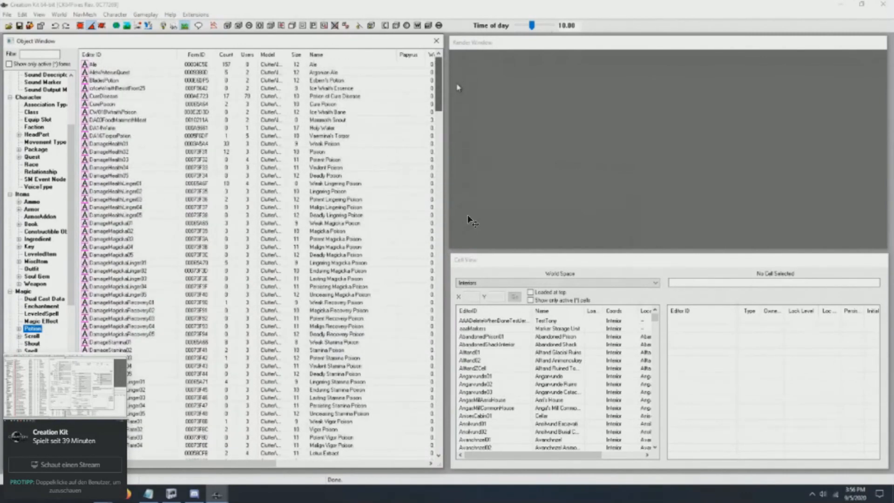
Open the DamageMagickaLinger05 potion's effect item, and open its AlchDamageMagickaDuration effect from the magic effect list to examine its settings.
double_click(119, 295)
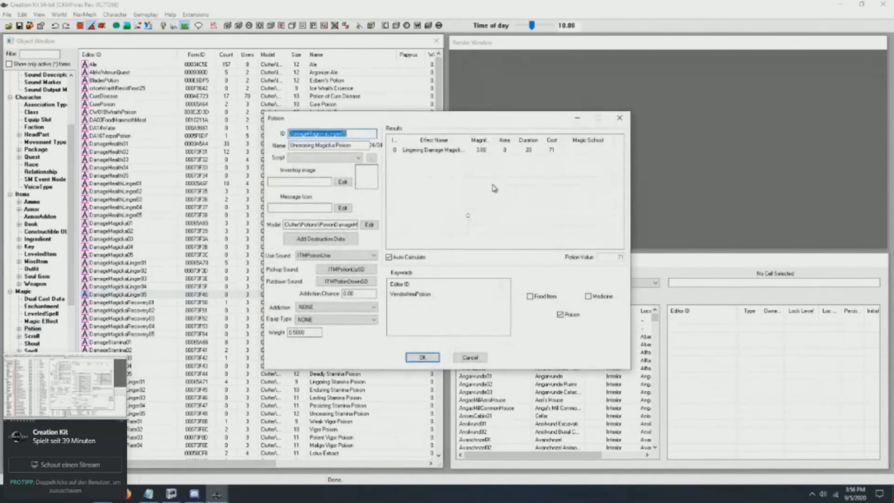
double_click(442, 150)
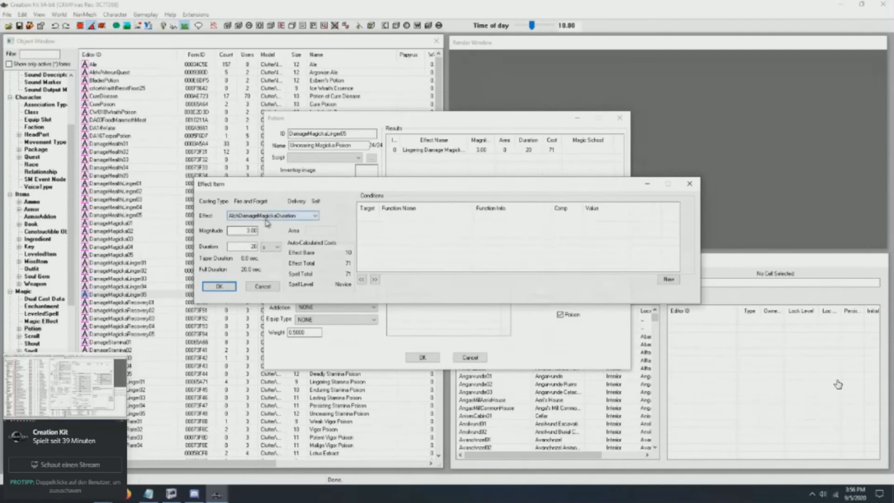
click(54, 321)
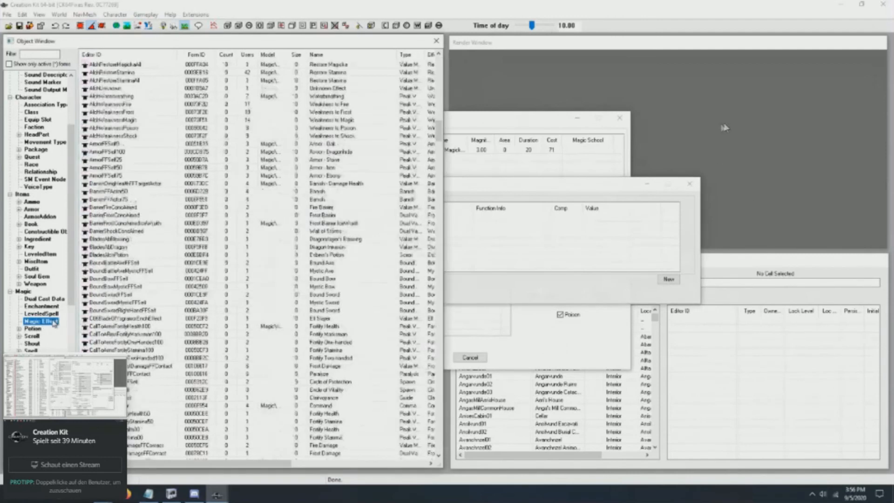
drag(439, 135, 435, 108)
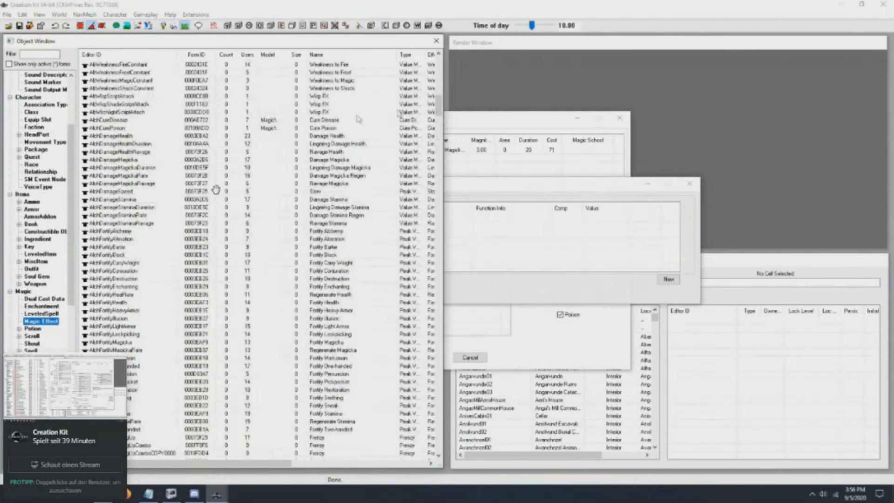
click(152, 168)
double_click(152, 169)
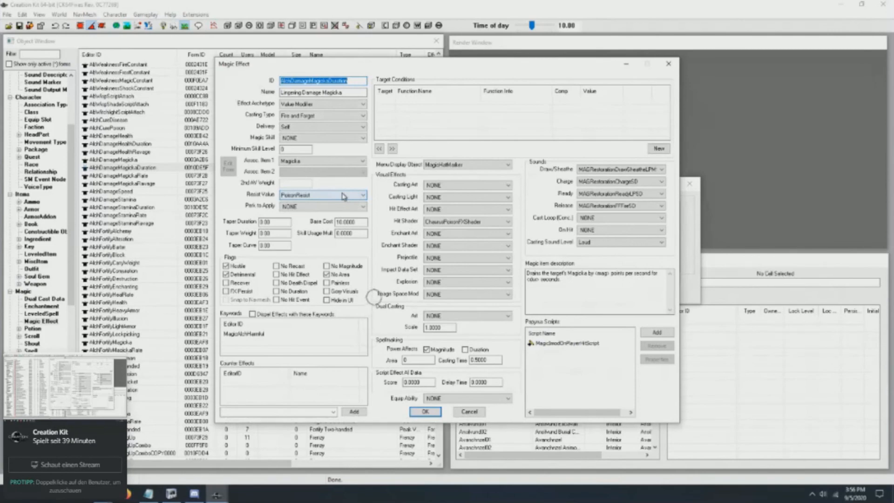
Filter the magic effect list by "fire".
click(136, 352)
scroll(135, 354, down, 20)
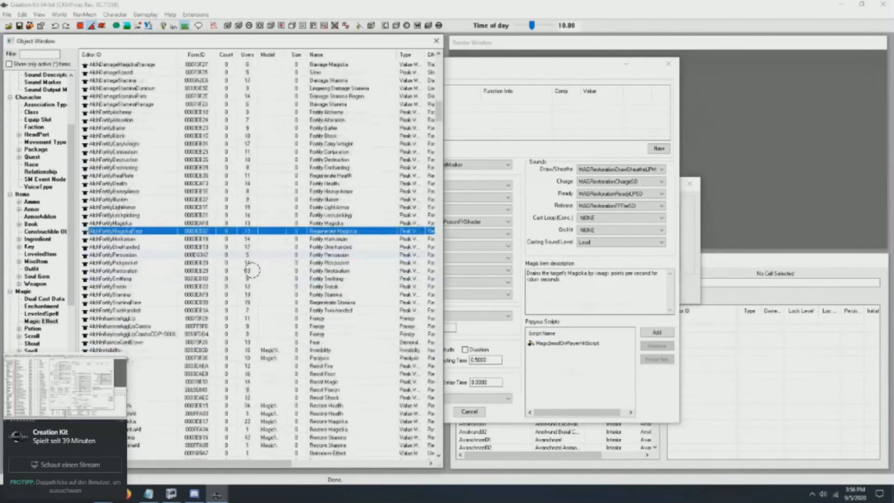
scroll(237, 288, down, 20)
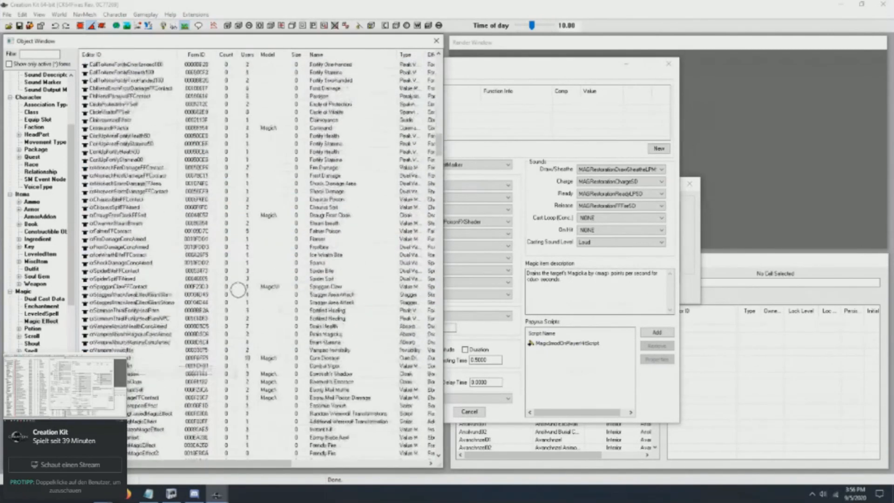
scroll(247, 279, down, 20)
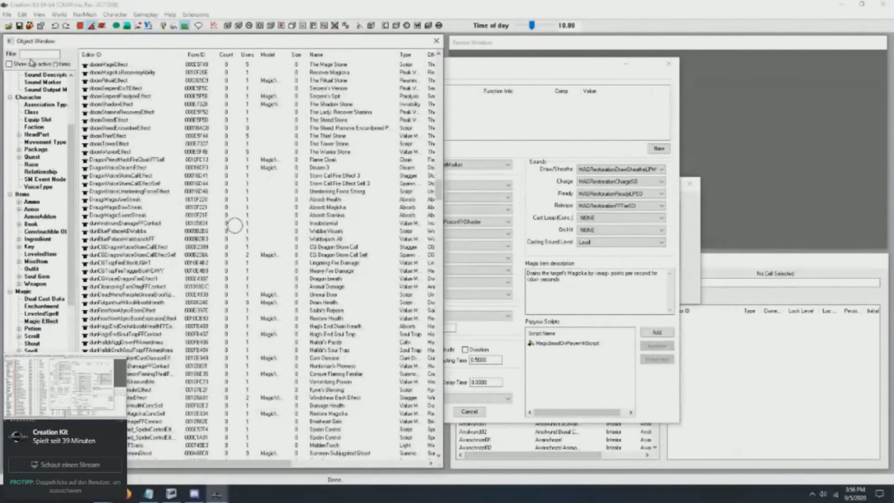
text(ire)
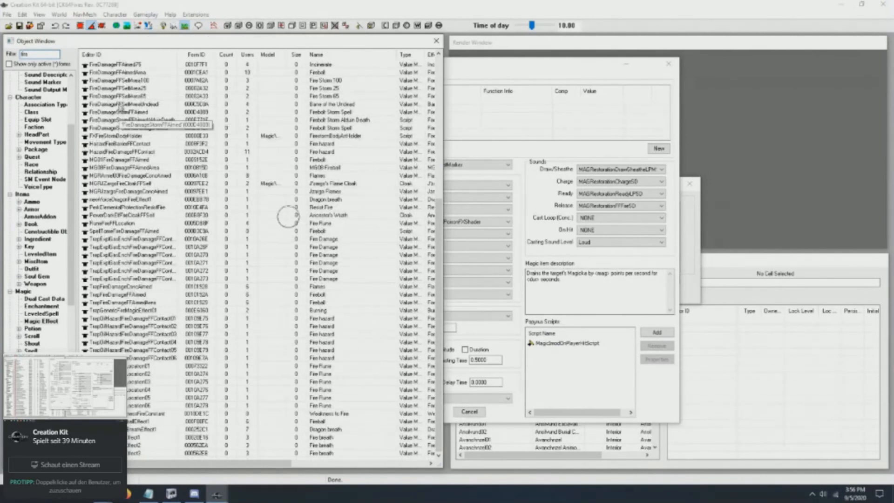
Open the FireDamageFFSelfArea25 magic effect to review its settings, and close all open effect and potion windows without changes.
click(118, 89)
double_click(118, 90)
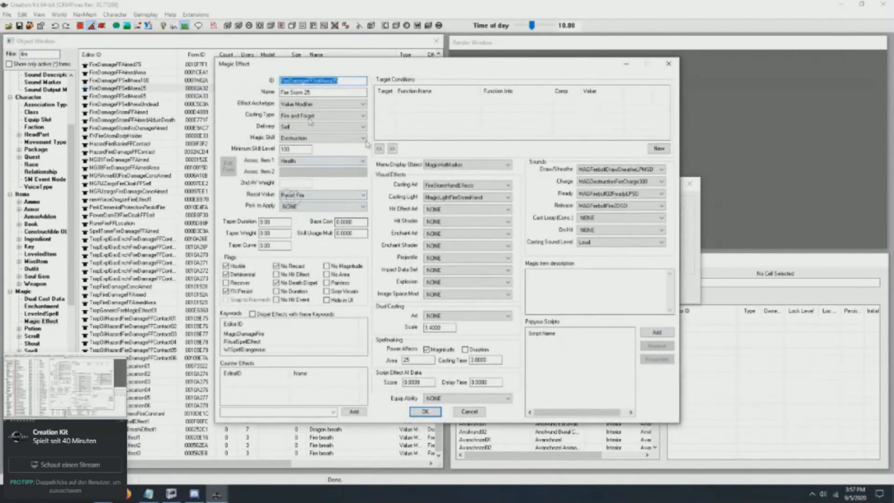
click(669, 66)
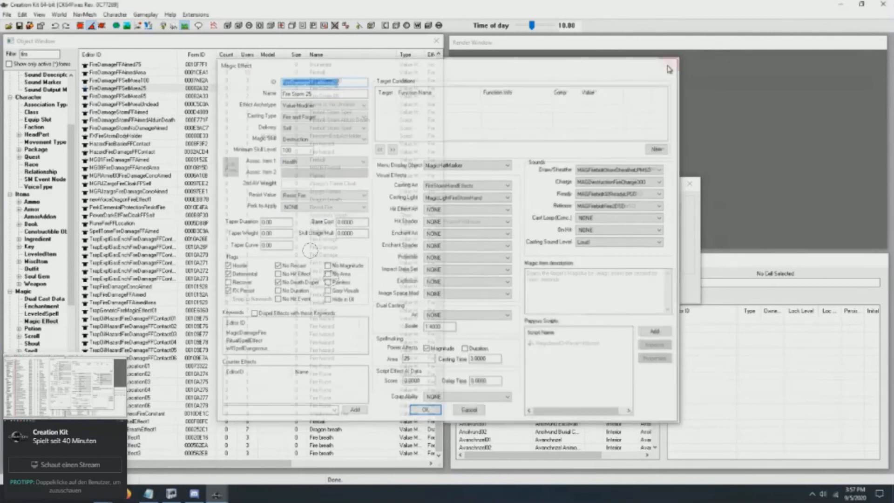
click(669, 70)
click(689, 187)
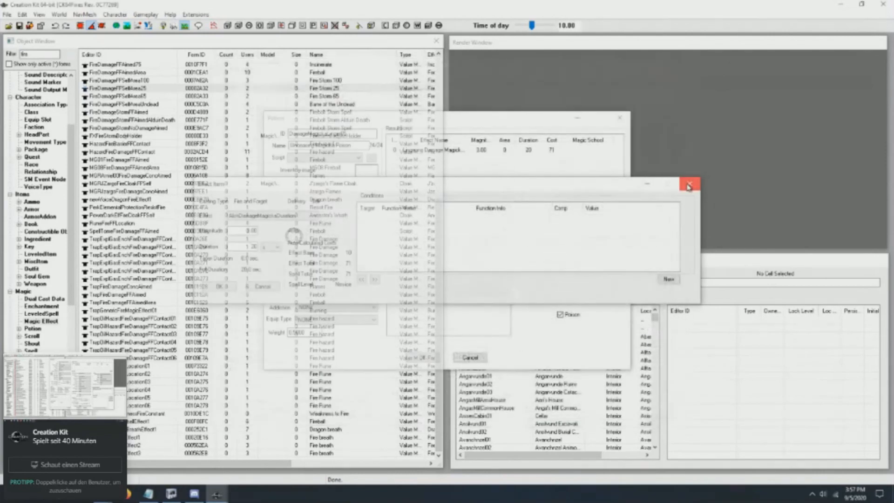
click(620, 120)
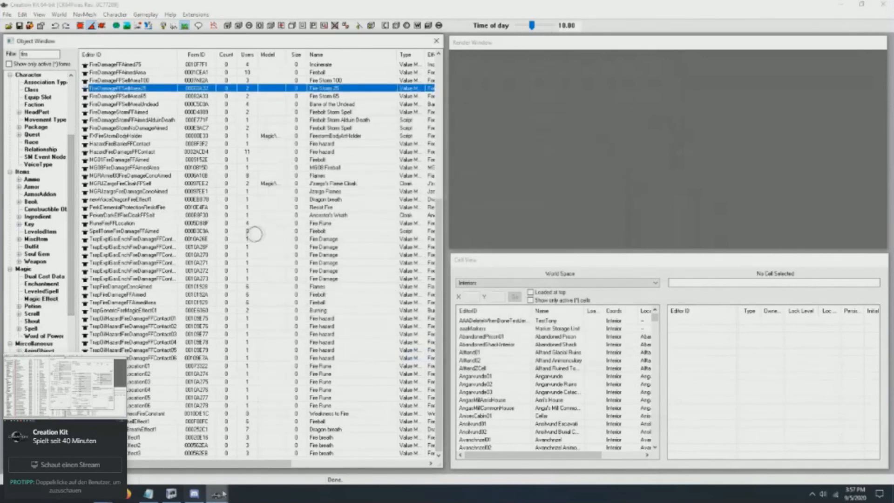
Reopen the FireDamageFFSelfArea25 magic effect from the filtered list to review its settings, and switch to Discord.
mouse_move(218, 496)
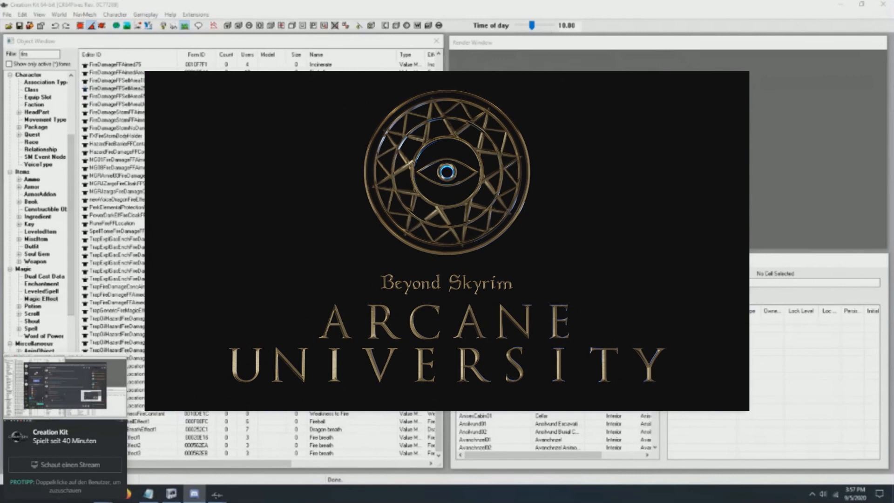
scroll(138, 386, up, 9)
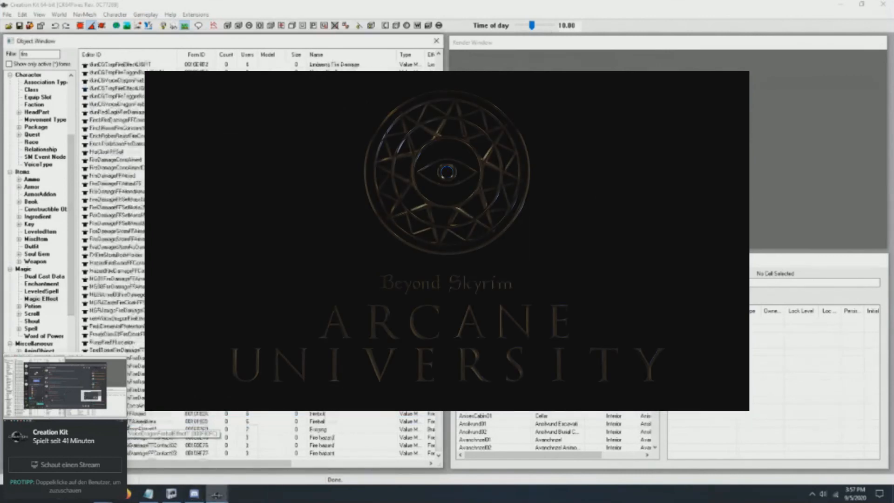
scroll(125, 317, down, 9)
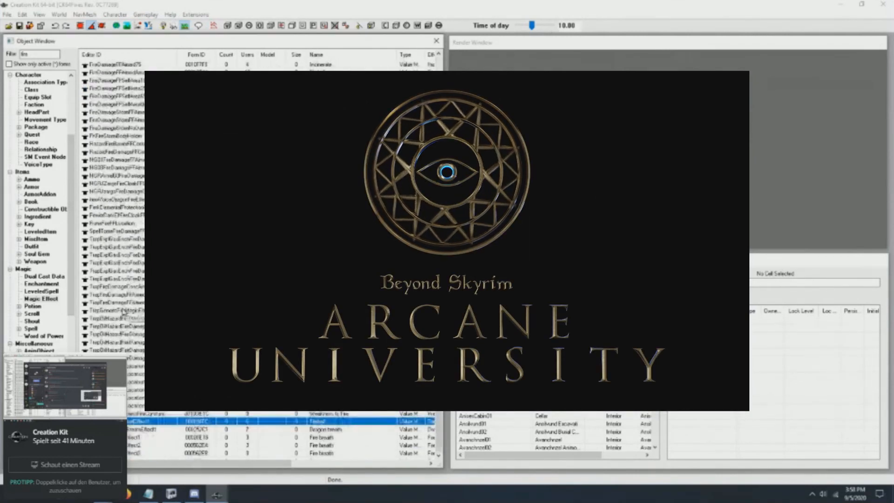
scroll(111, 230, up, 9)
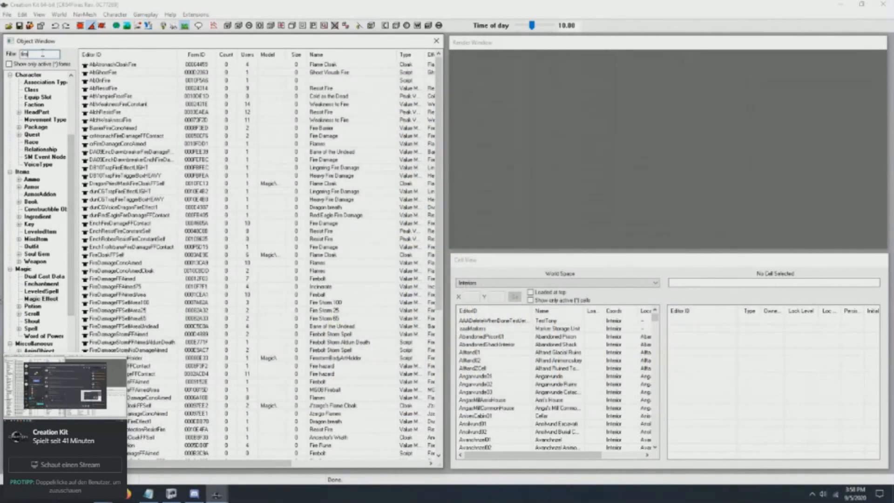
scroll(134, 310, down, 1)
double_click(133, 287)
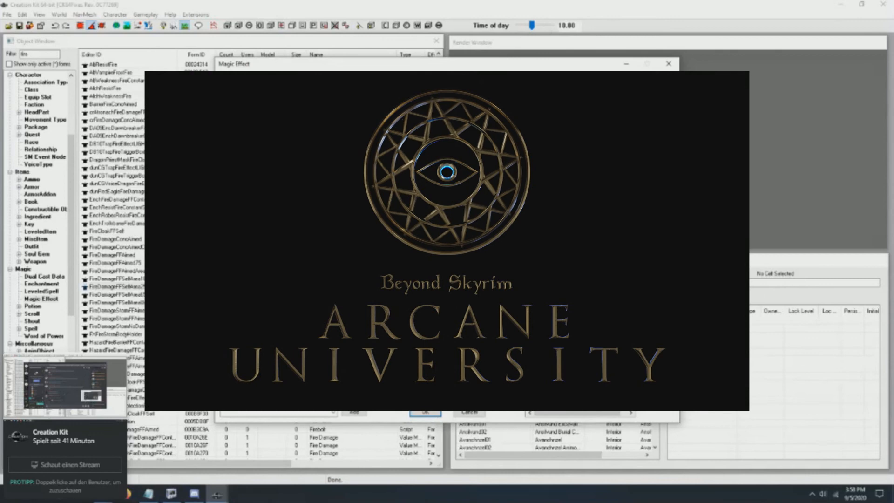
key(alt+Tab)
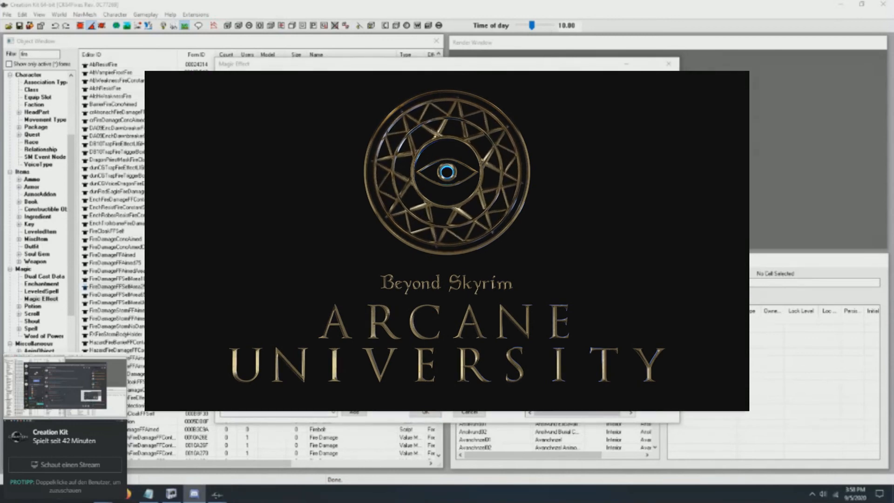